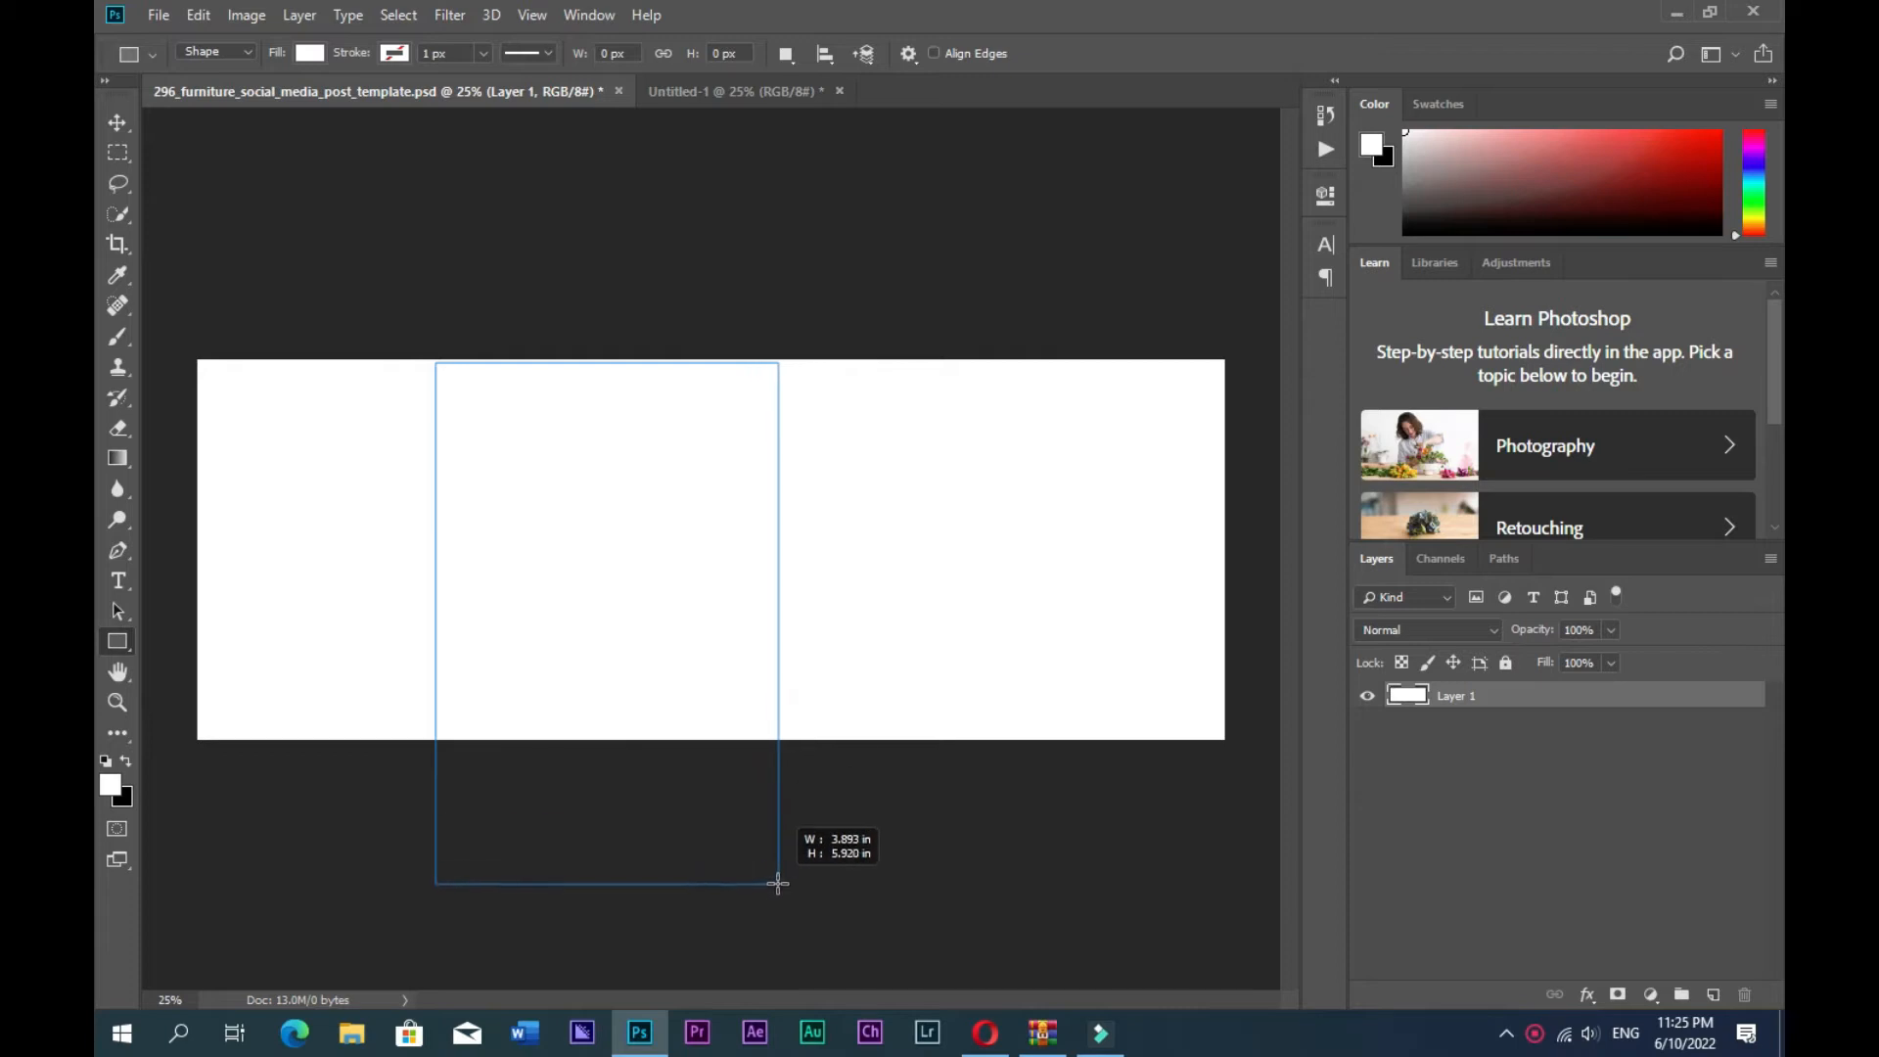
- Fill the tall rectangle with light grey d8d8d8
click(1260, 196)
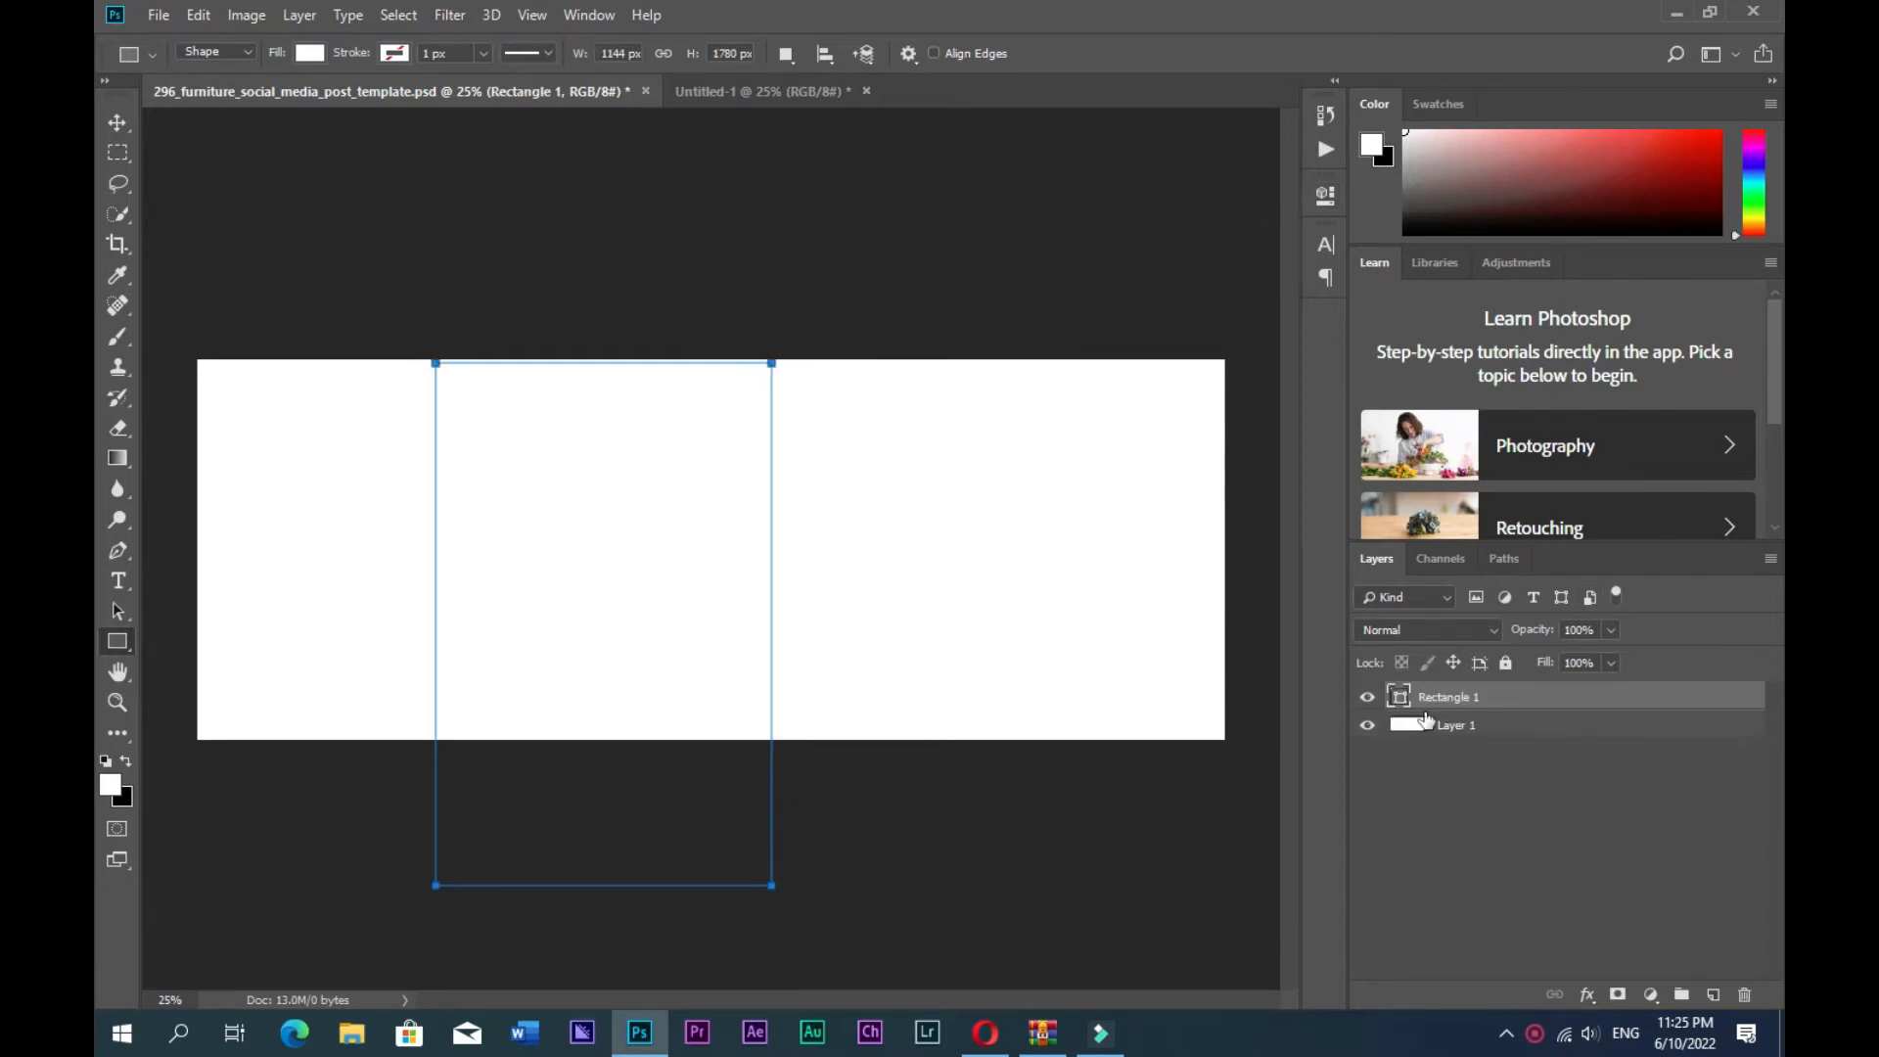
double_click(1400, 697)
drag(1164, 421, 1091, 252)
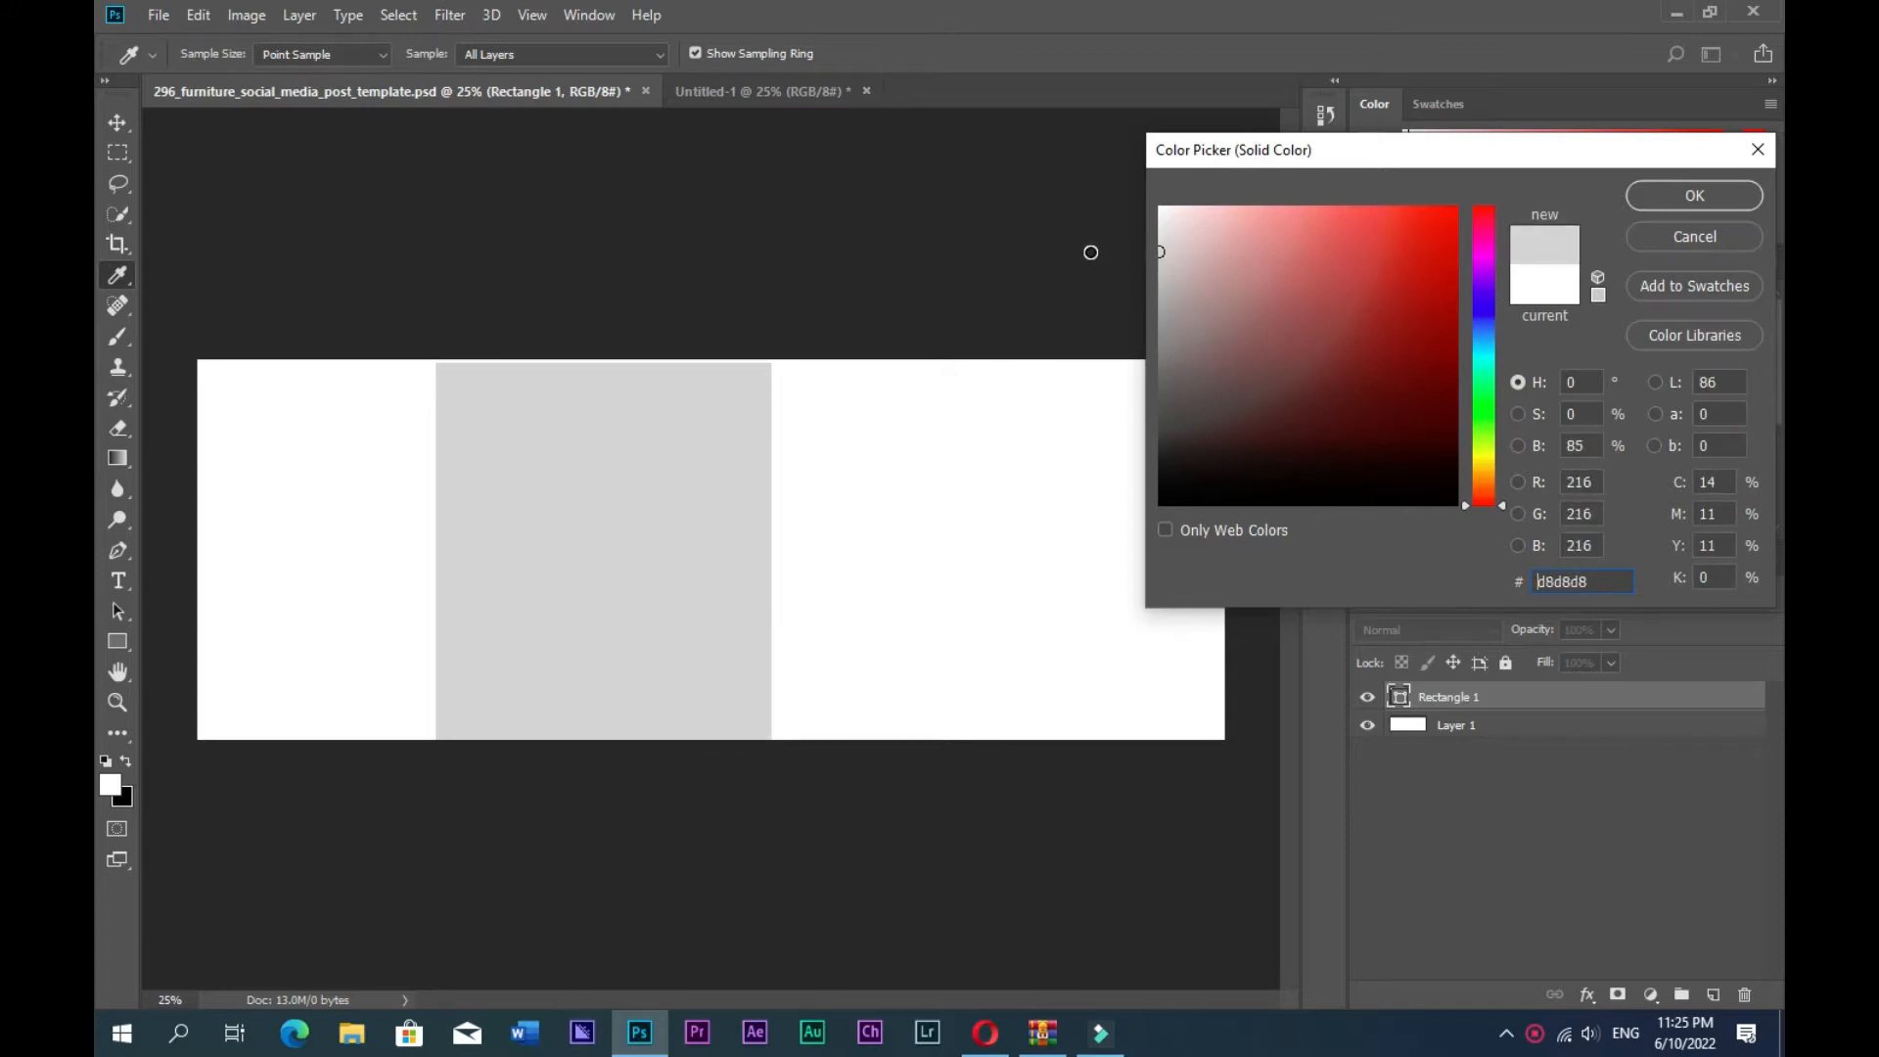
click(1708, 196)
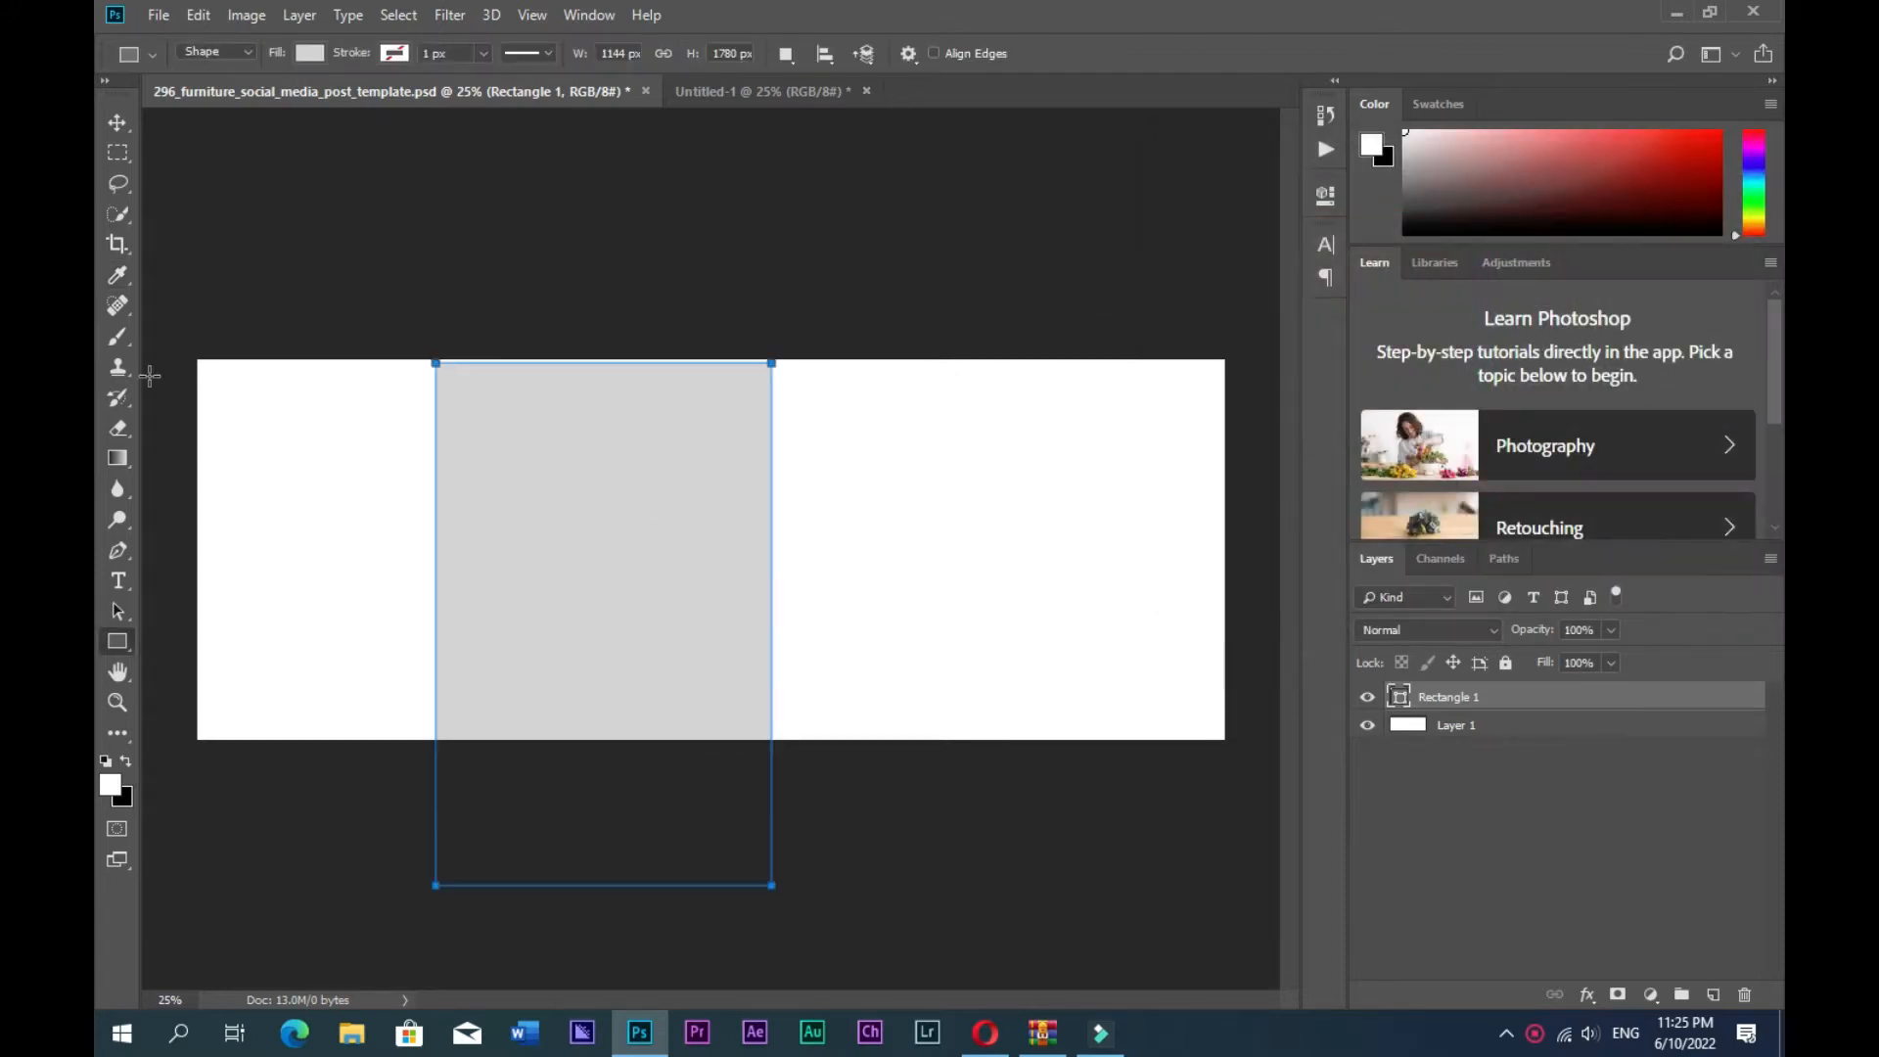
- Narrow the grey rectangle to about 87% width, rotate it about -25°, and place it across the right part of the banner
click(115, 128)
key(ctrl+t)
drag(435, 625, 477, 623)
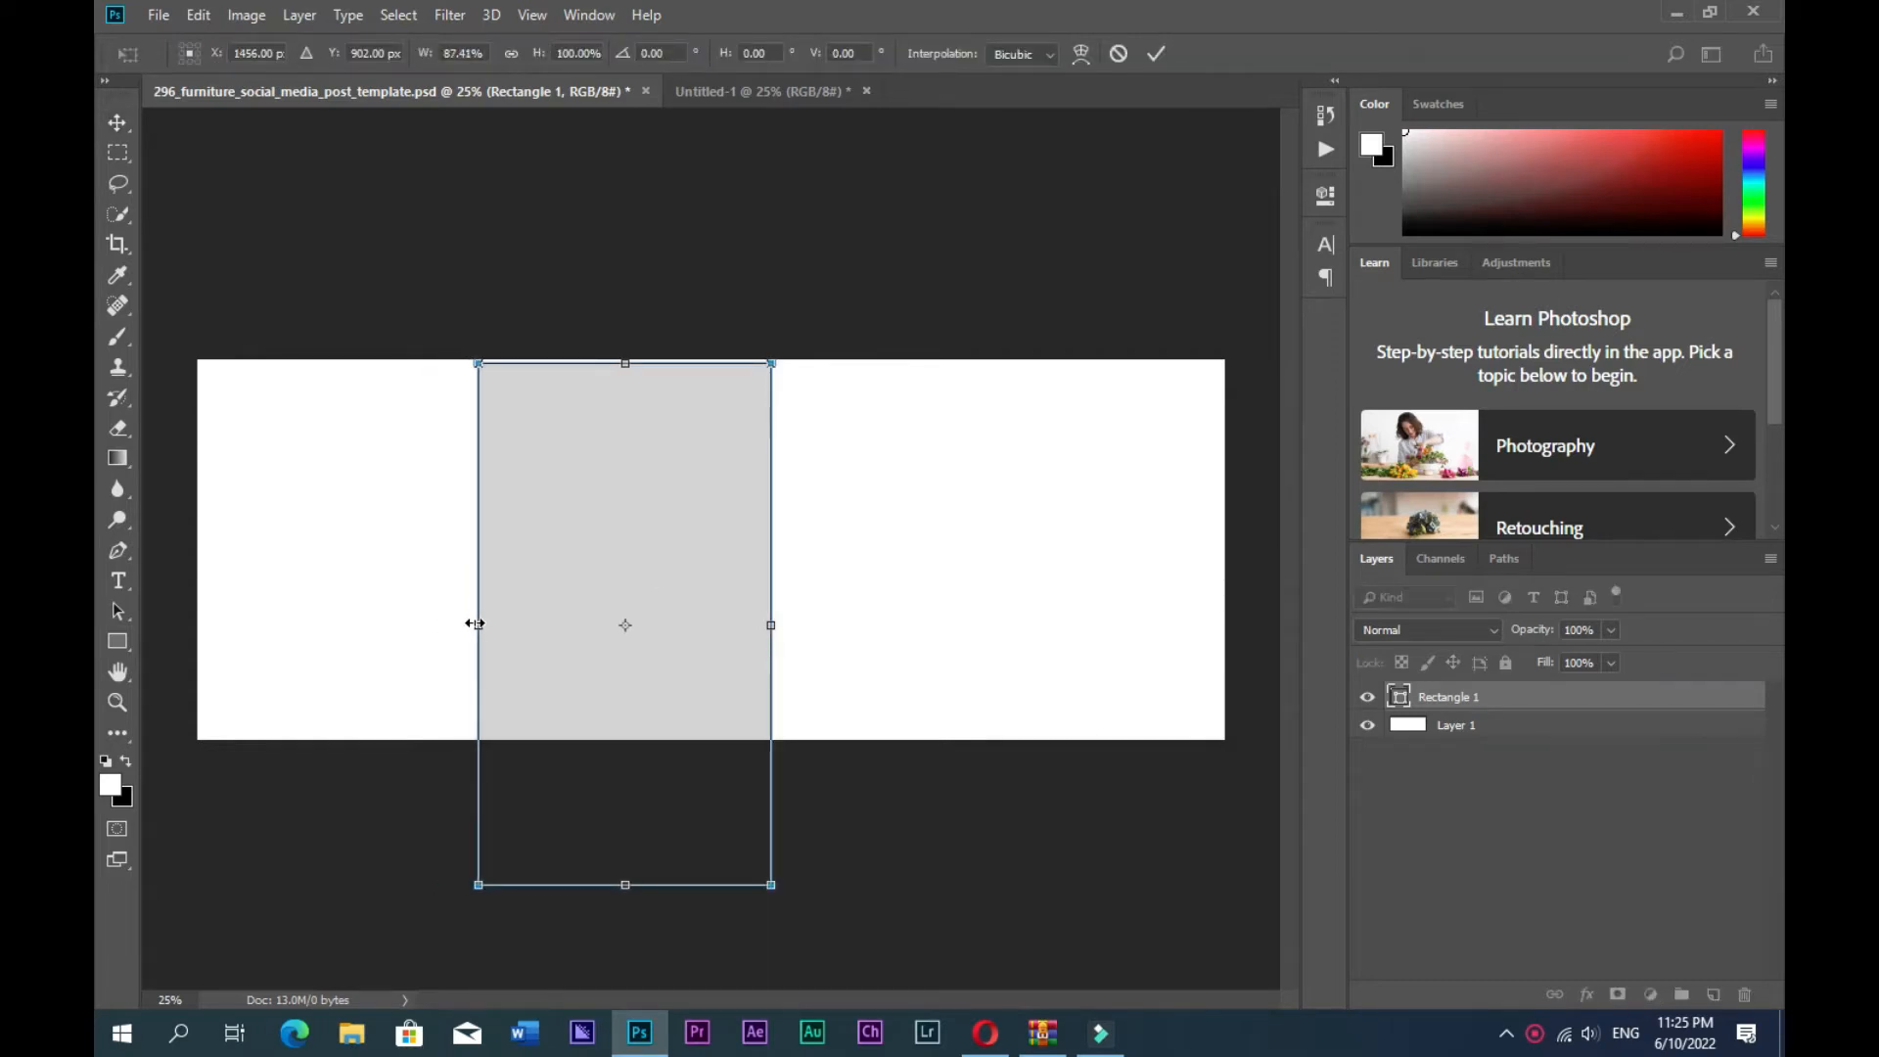
drag(579, 664, 920, 644)
drag(1081, 592, 1042, 533)
drag(947, 574, 1067, 560)
drag(881, 425, 884, 437)
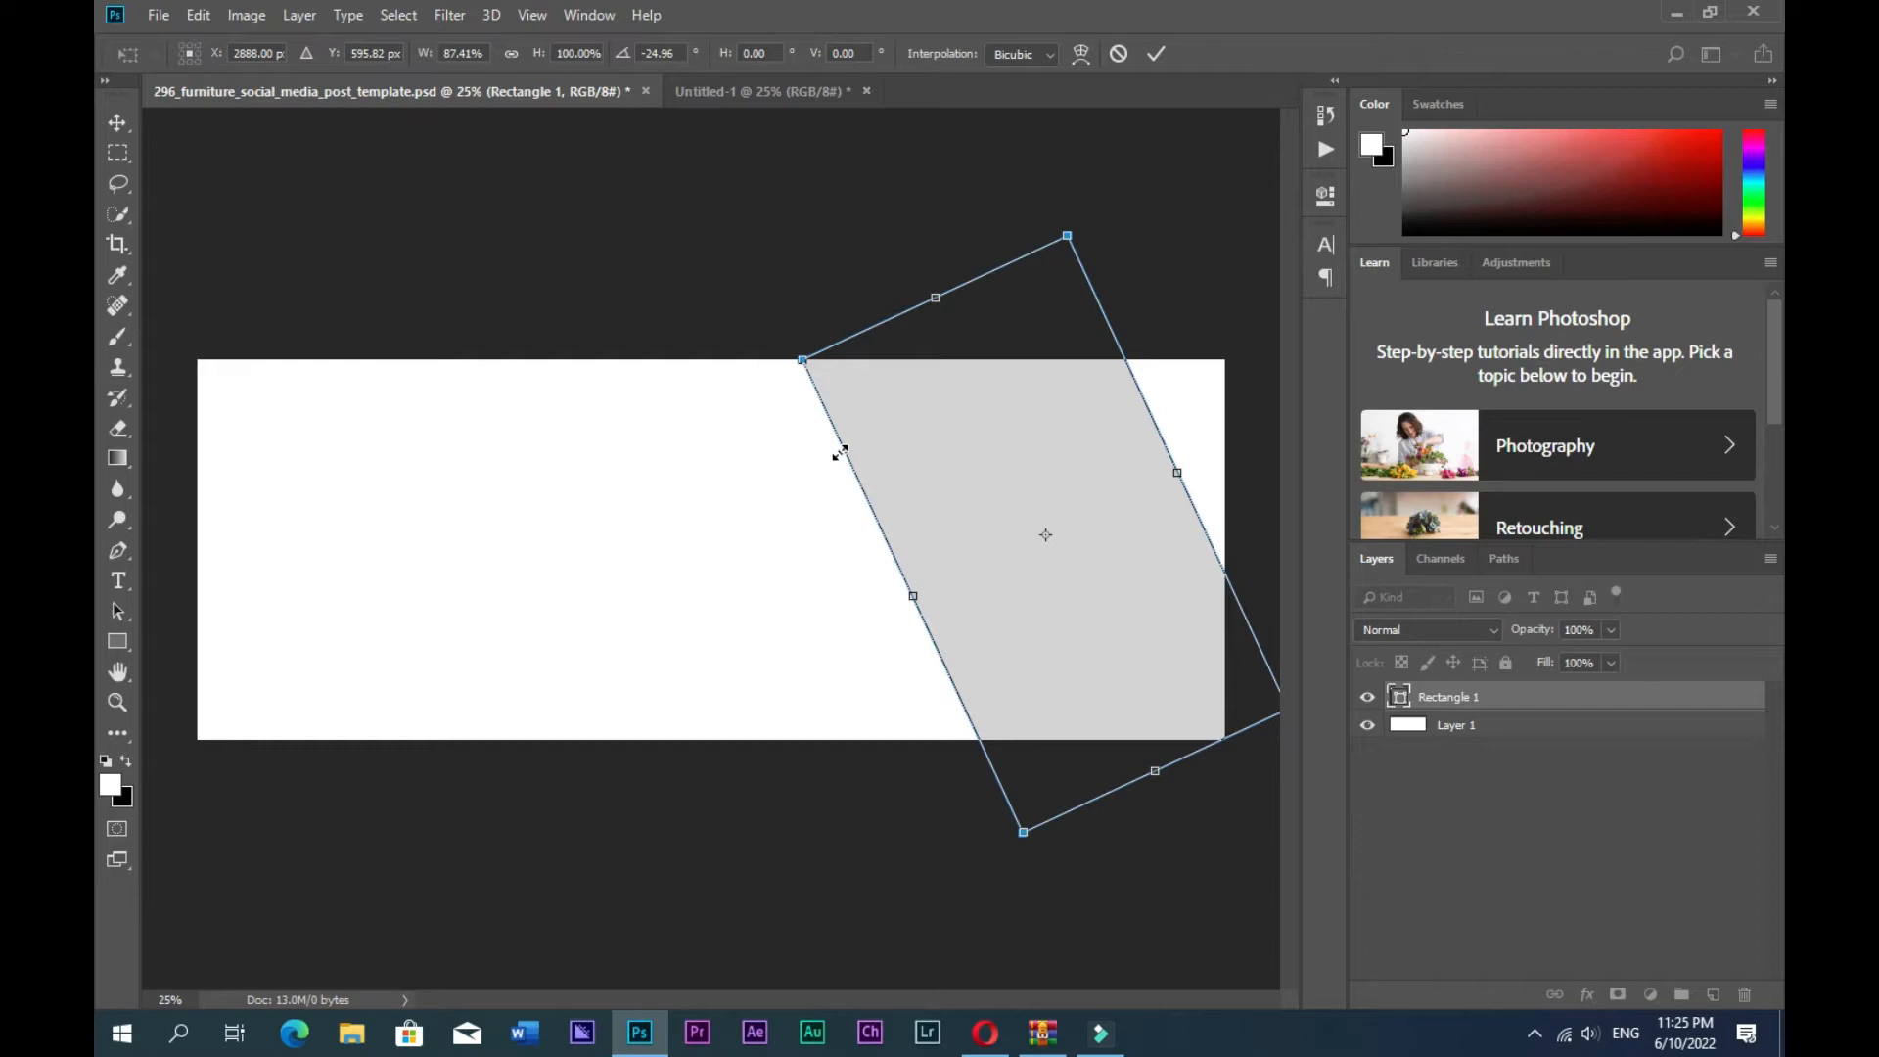
key(Return)
- Draw a triangle on a new layer with the Polygon tool over the white area left of the grey band
click(117, 641)
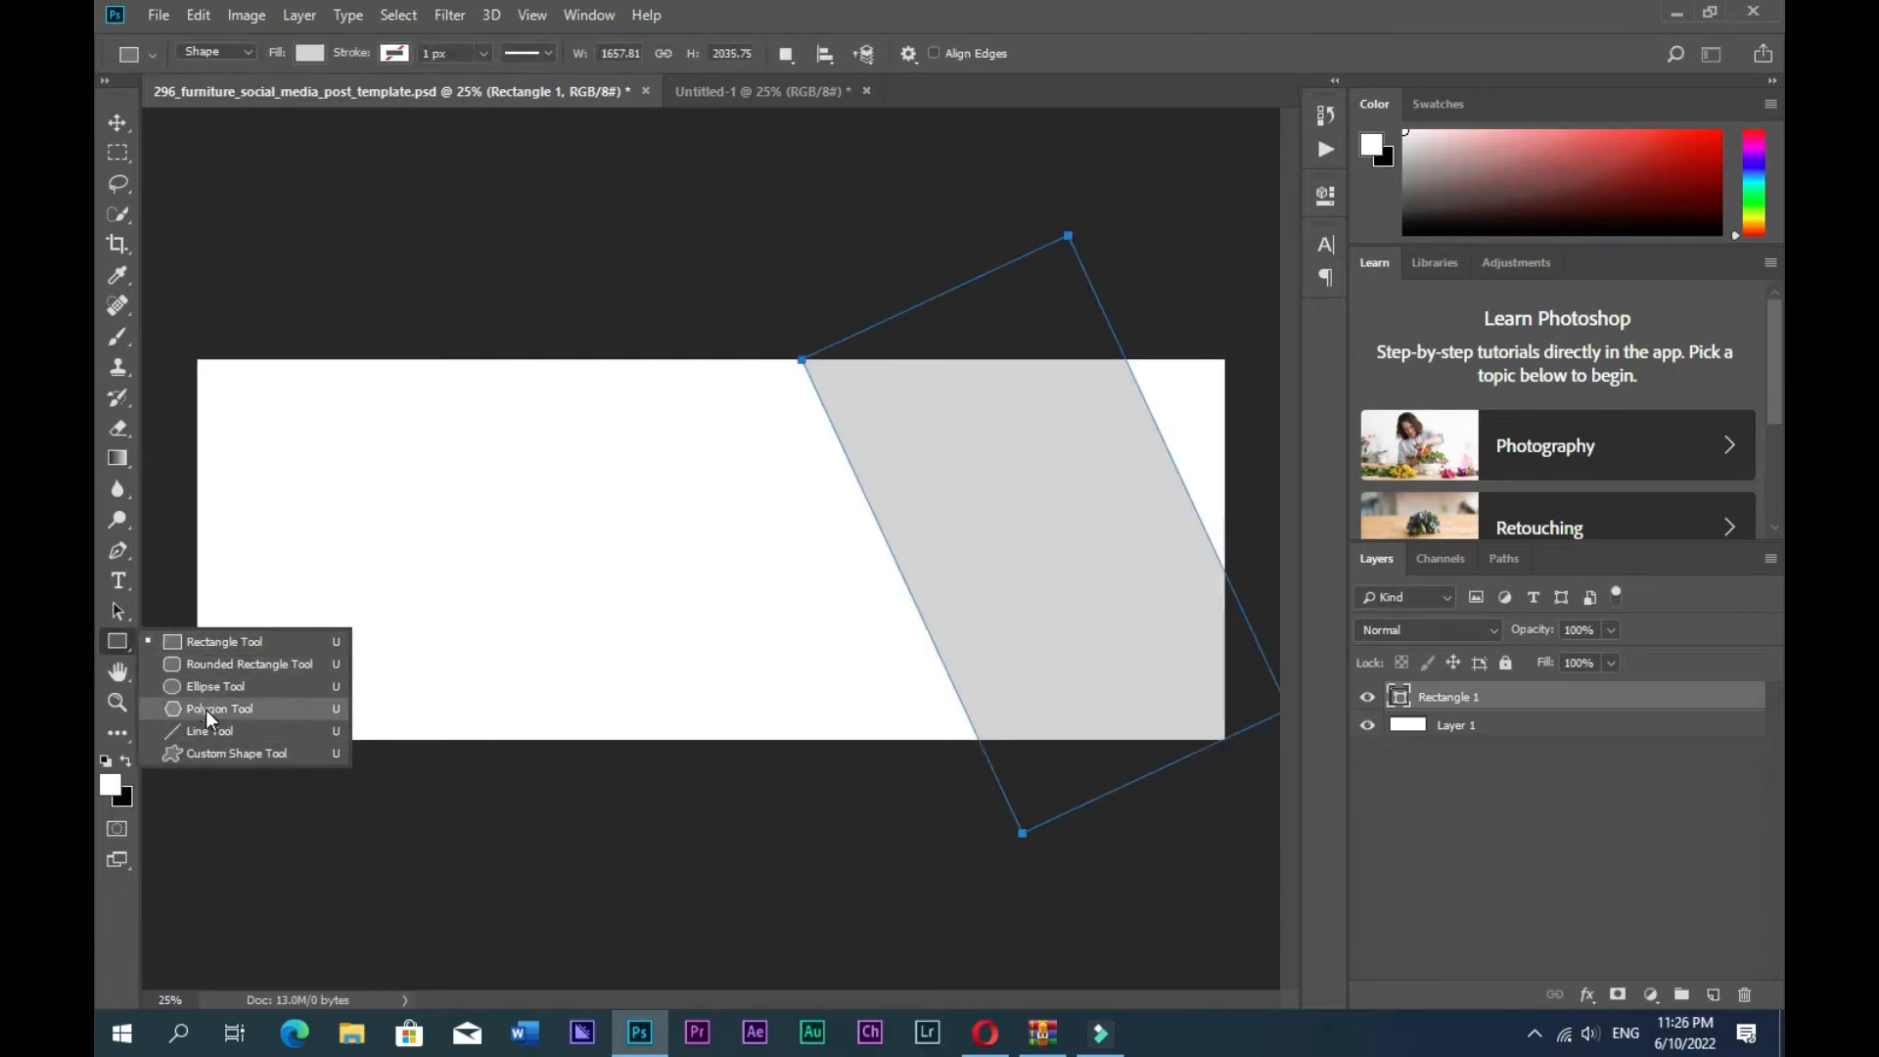
click(206, 709)
click(1713, 996)
drag(558, 550, 602, 431)
click(125, 129)
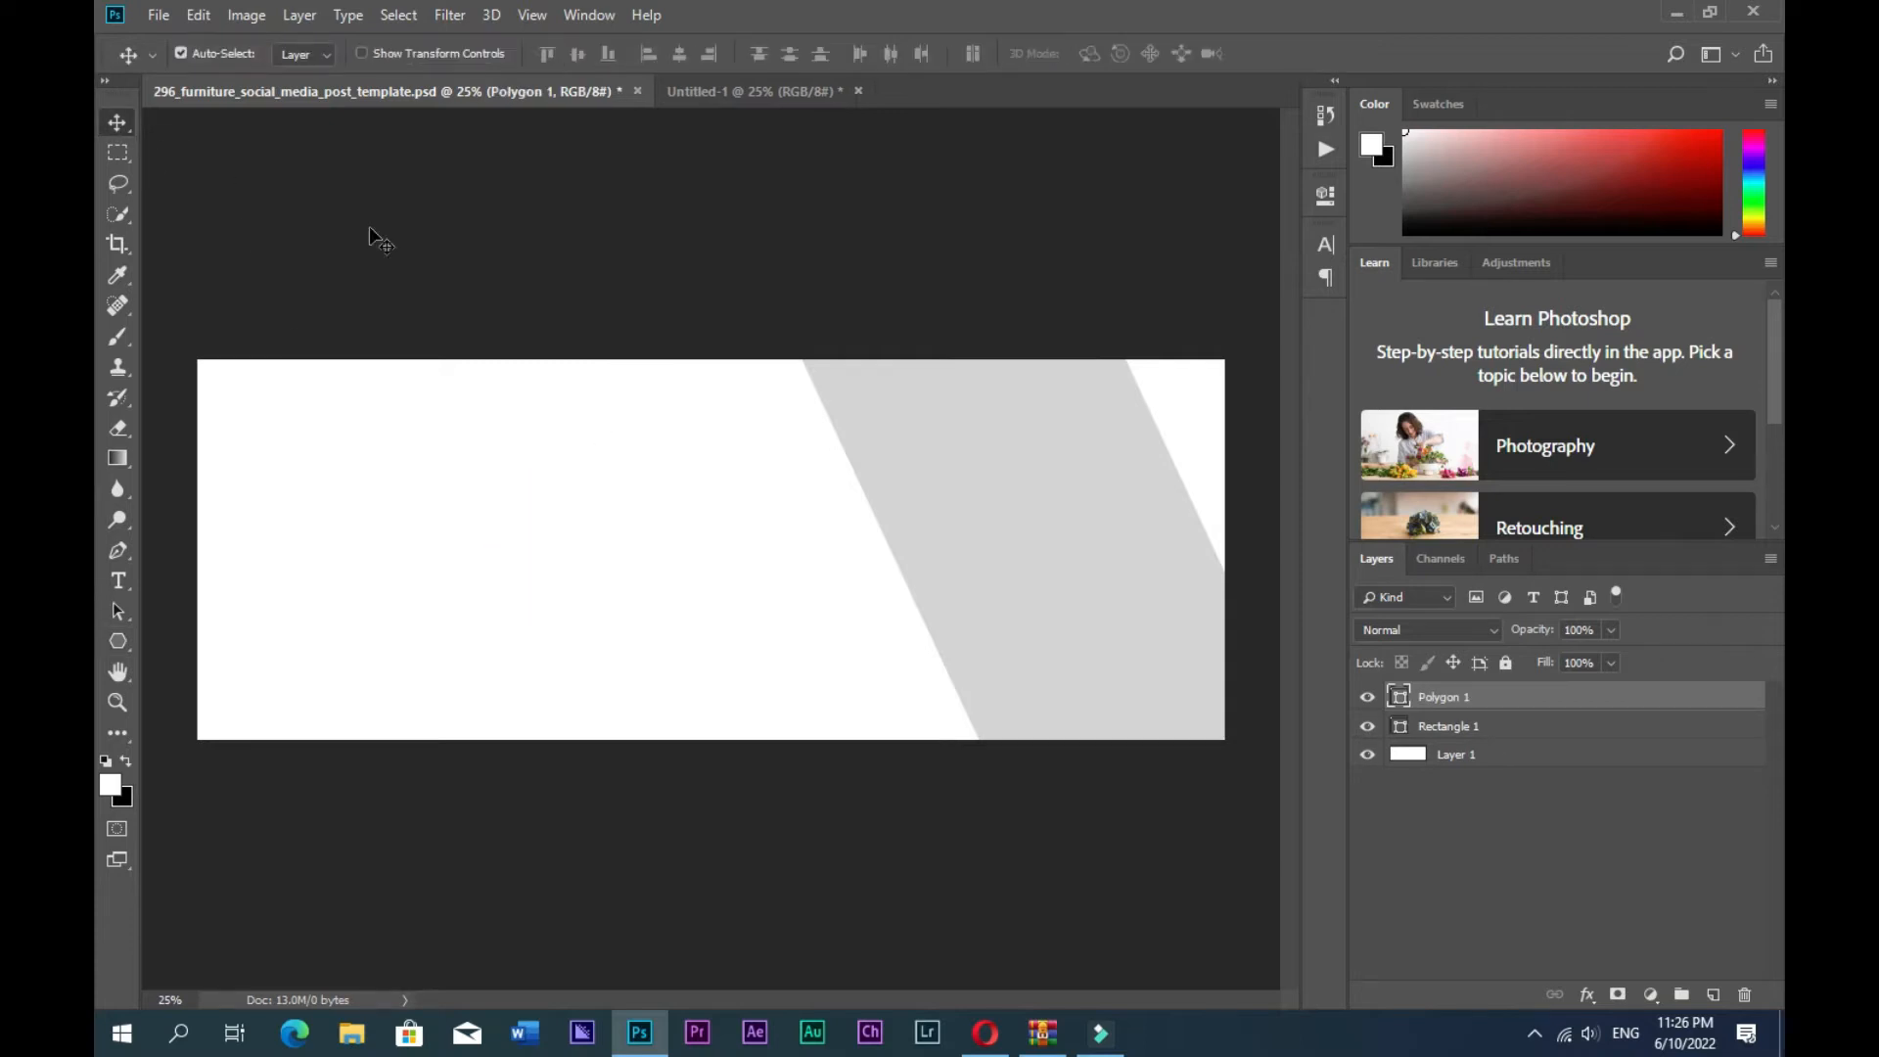
- Fill the triangle with black, 000000
double_click(1400, 697)
text(000000)
click(1694, 196)
- Move the black triangle to the canvas's bottom edge beside the grey band and scale it to about 75%
drag(611, 593, 908, 721)
key(ctrl+t)
drag(972, 555, 926, 611)
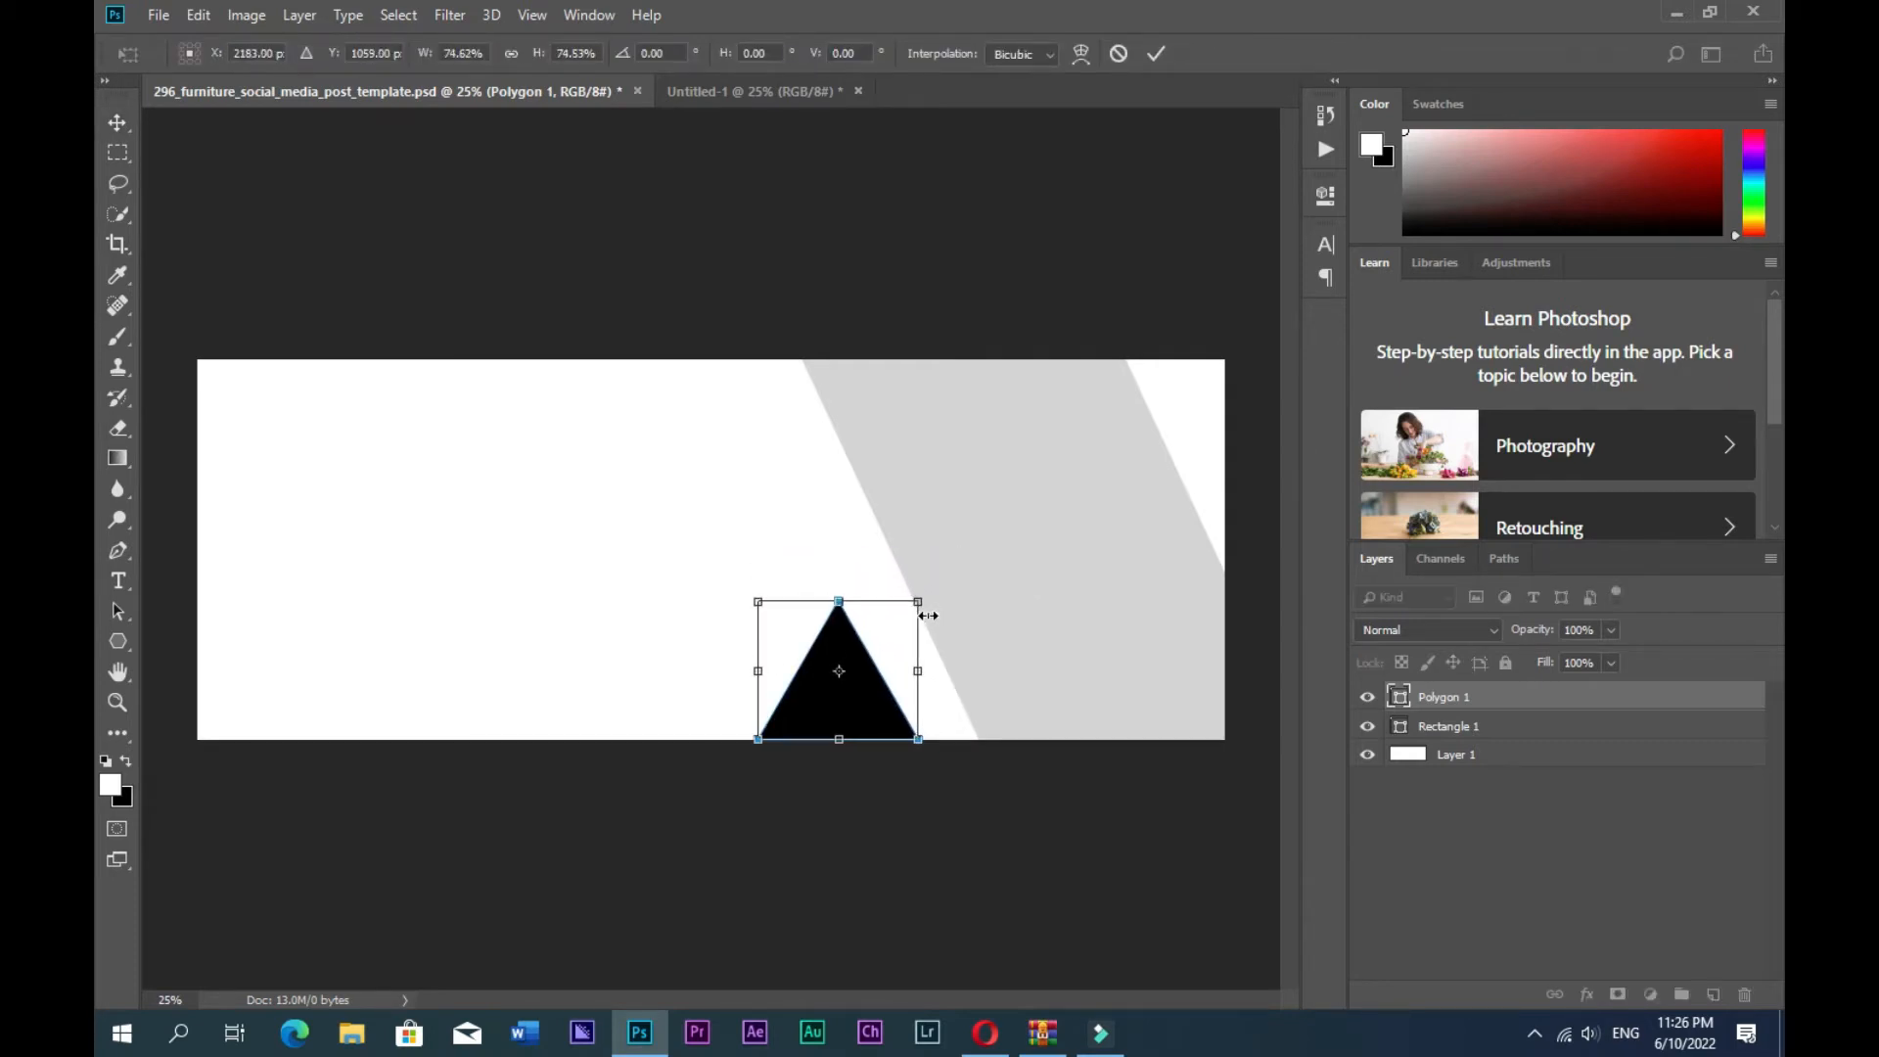
key(Return)
- Nudge the black triangle right toward the slanted edge of the grey band
key(shift+Right)
key(shift+Right)
key(shift+Right)
key(shift+Right)
key(shift+Right)
key(shift+Right)
key(shift+Right)
key(shift+Right)
key(shift+Right)
key(shift+Right)
key(shift+Right)
key(shift+Right)
key(shift+Right)
key(shift+Right)
key(shift+Right)
key(shift+Right)
key(shift+Right)
key(shift+Right)
key(shift+Right)
- Rotate the grey band slightly counterclockwise so its slant follows the triangle's right side
click(1053, 671)
key(ctrl+t)
drag(756, 276, 755, 310)
key(Return)
- Nudge the black triangle further right, close to the edge of the rotated band
click(918, 675)
key(shift+Right)
key(shift+Right)
key(shift+Right)
key(shift+Right)
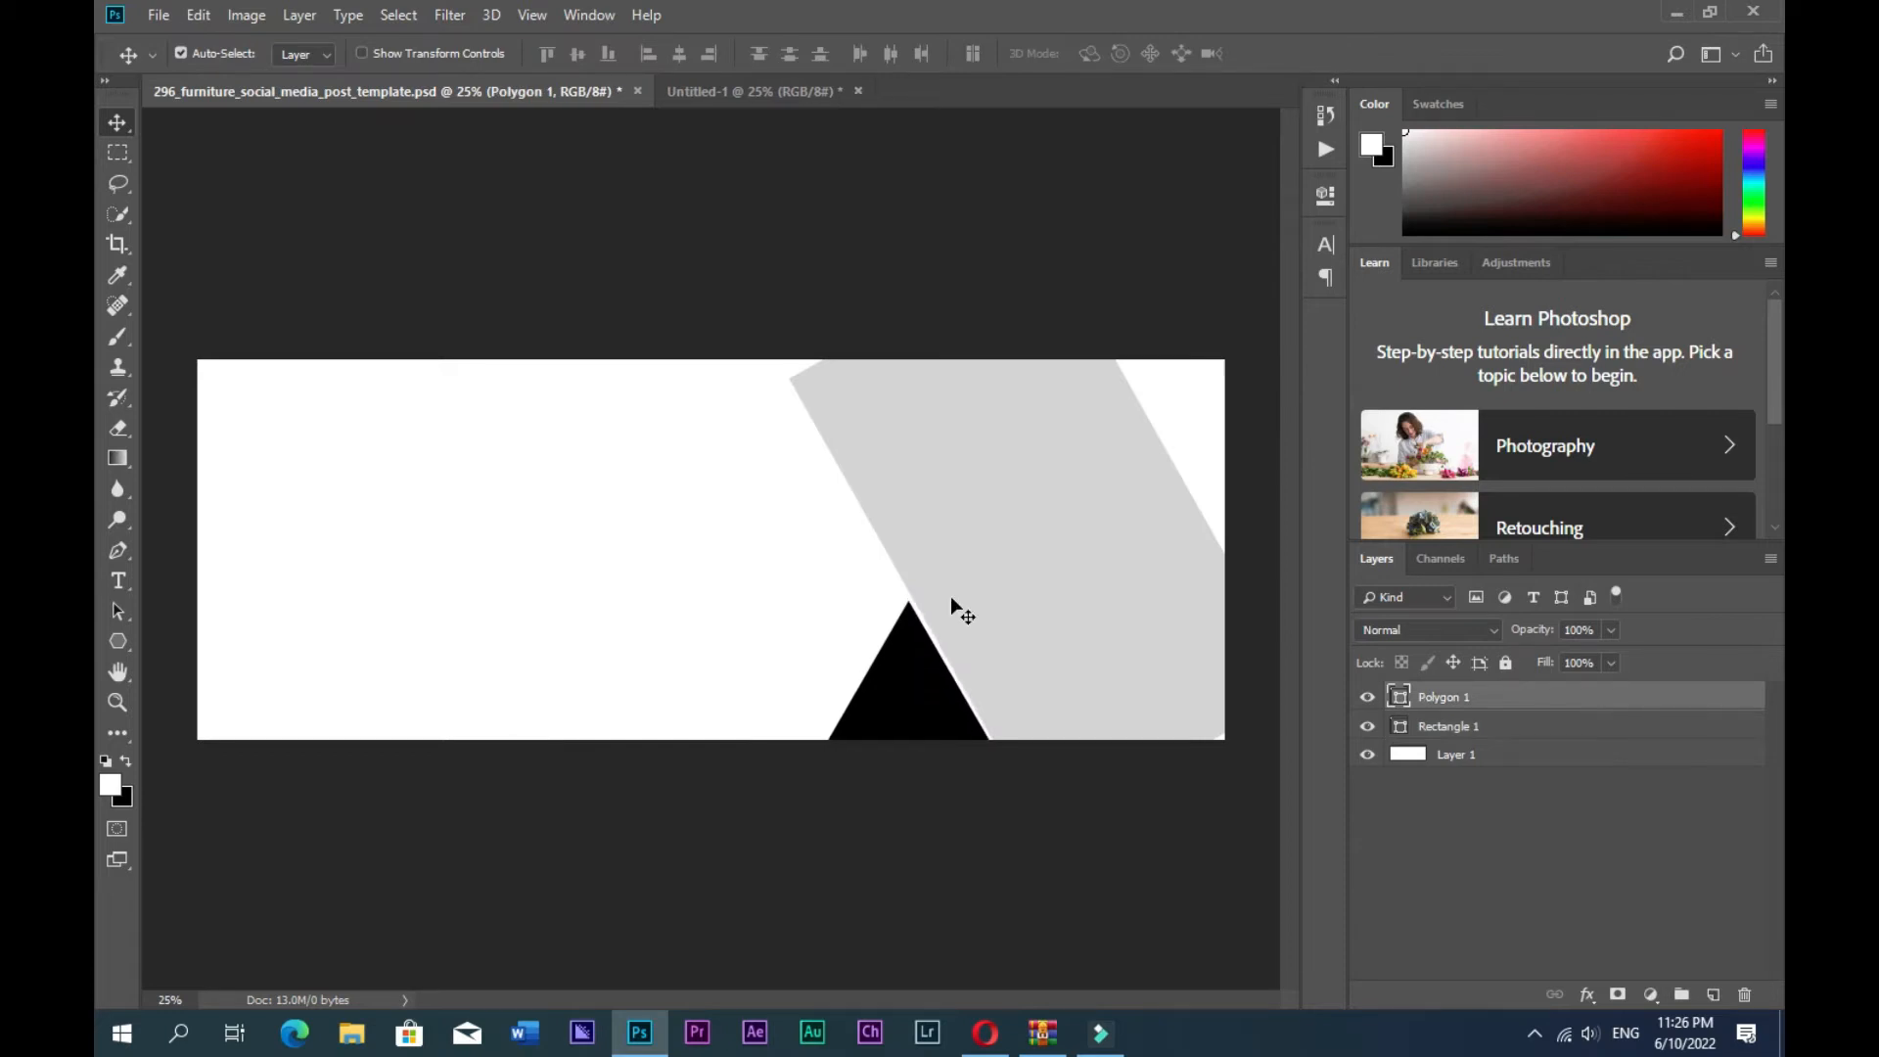
- Shift the grey band slightly up and stretch its height to about 110% past the canvas's lower edge
click(959, 592)
key(ctrl+t)
drag(956, 574, 953, 557)
drag(1255, 818, 1256, 850)
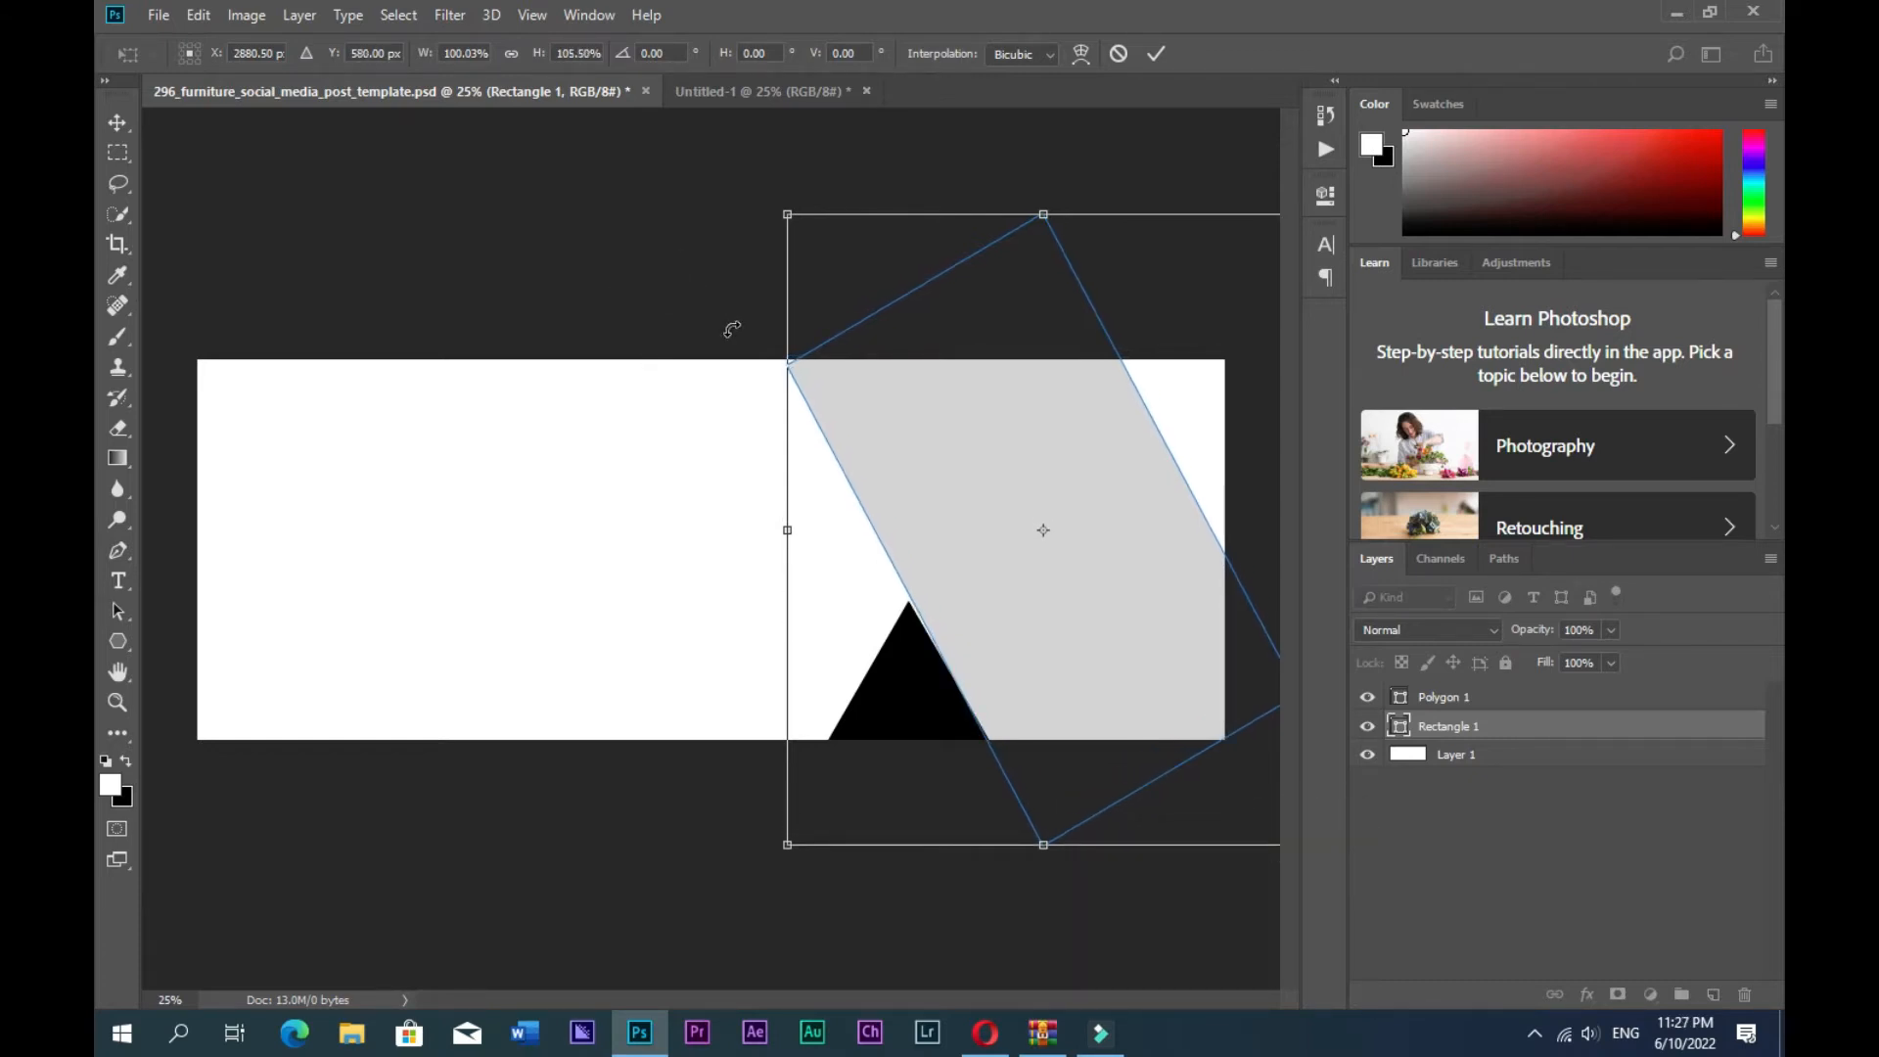
drag(1216, 848, 1229, 877)
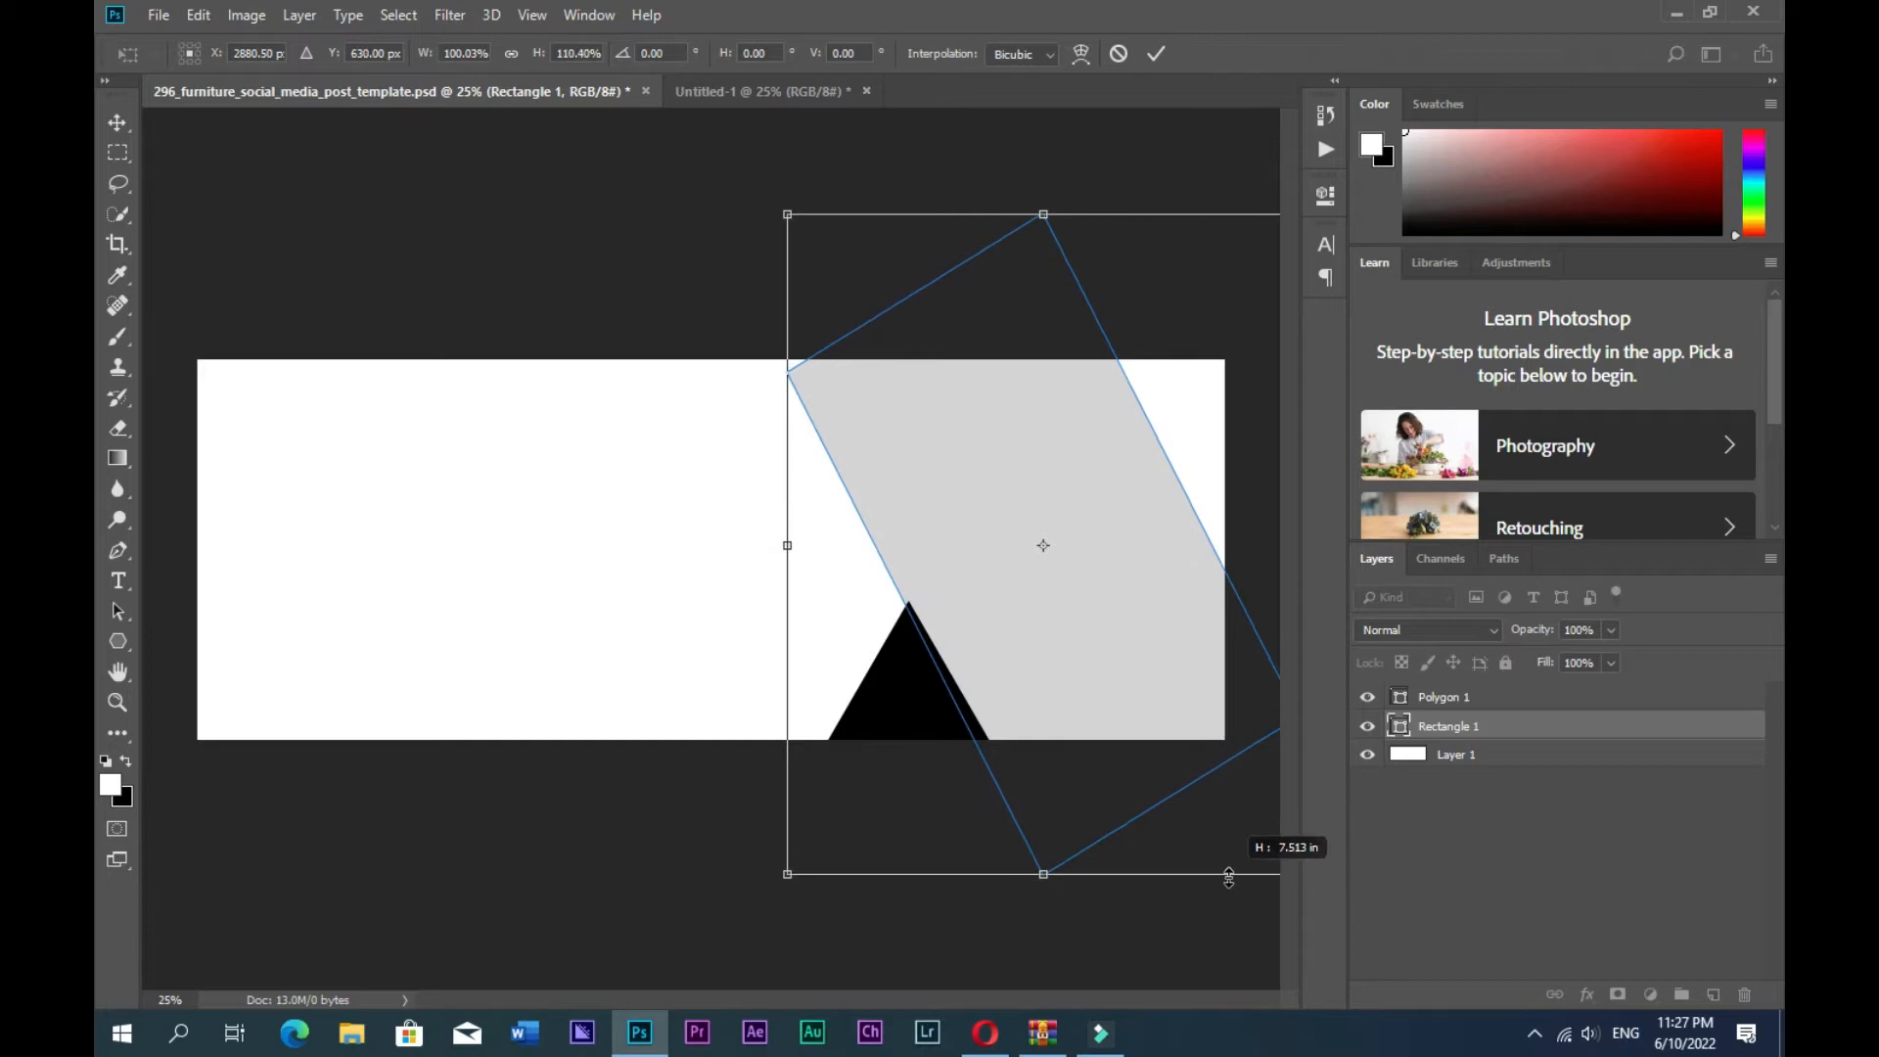
- Move the grey band right and up, and nudge it back left toward the black triangle
drag(849, 370, 920, 409)
key(Left)
key(Left)
key(Left)
key(Left)
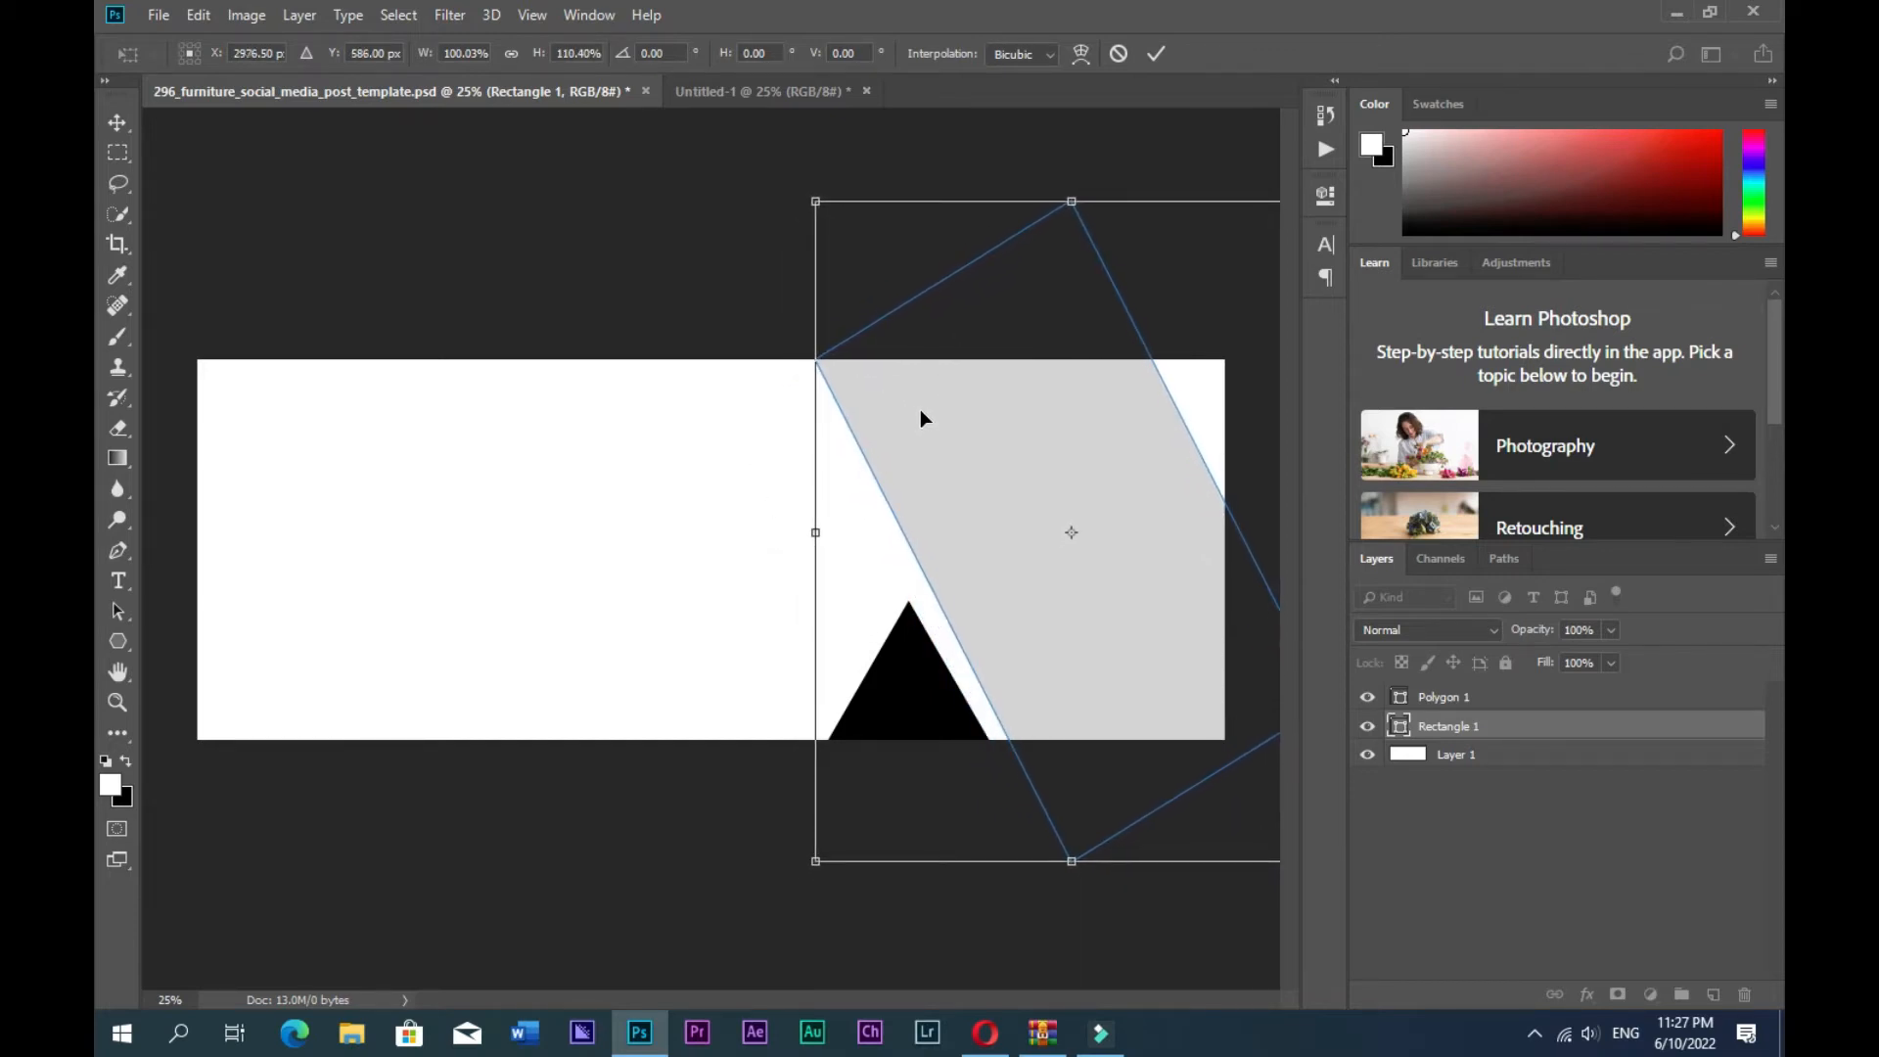
key(Left)
key(Left)
key(Left)
- Rotate the grey band to about -2.3° and nudge it left so it runs parallel to the triangle's side
drag(709, 214, 705, 239)
key(Left)
key(Left)
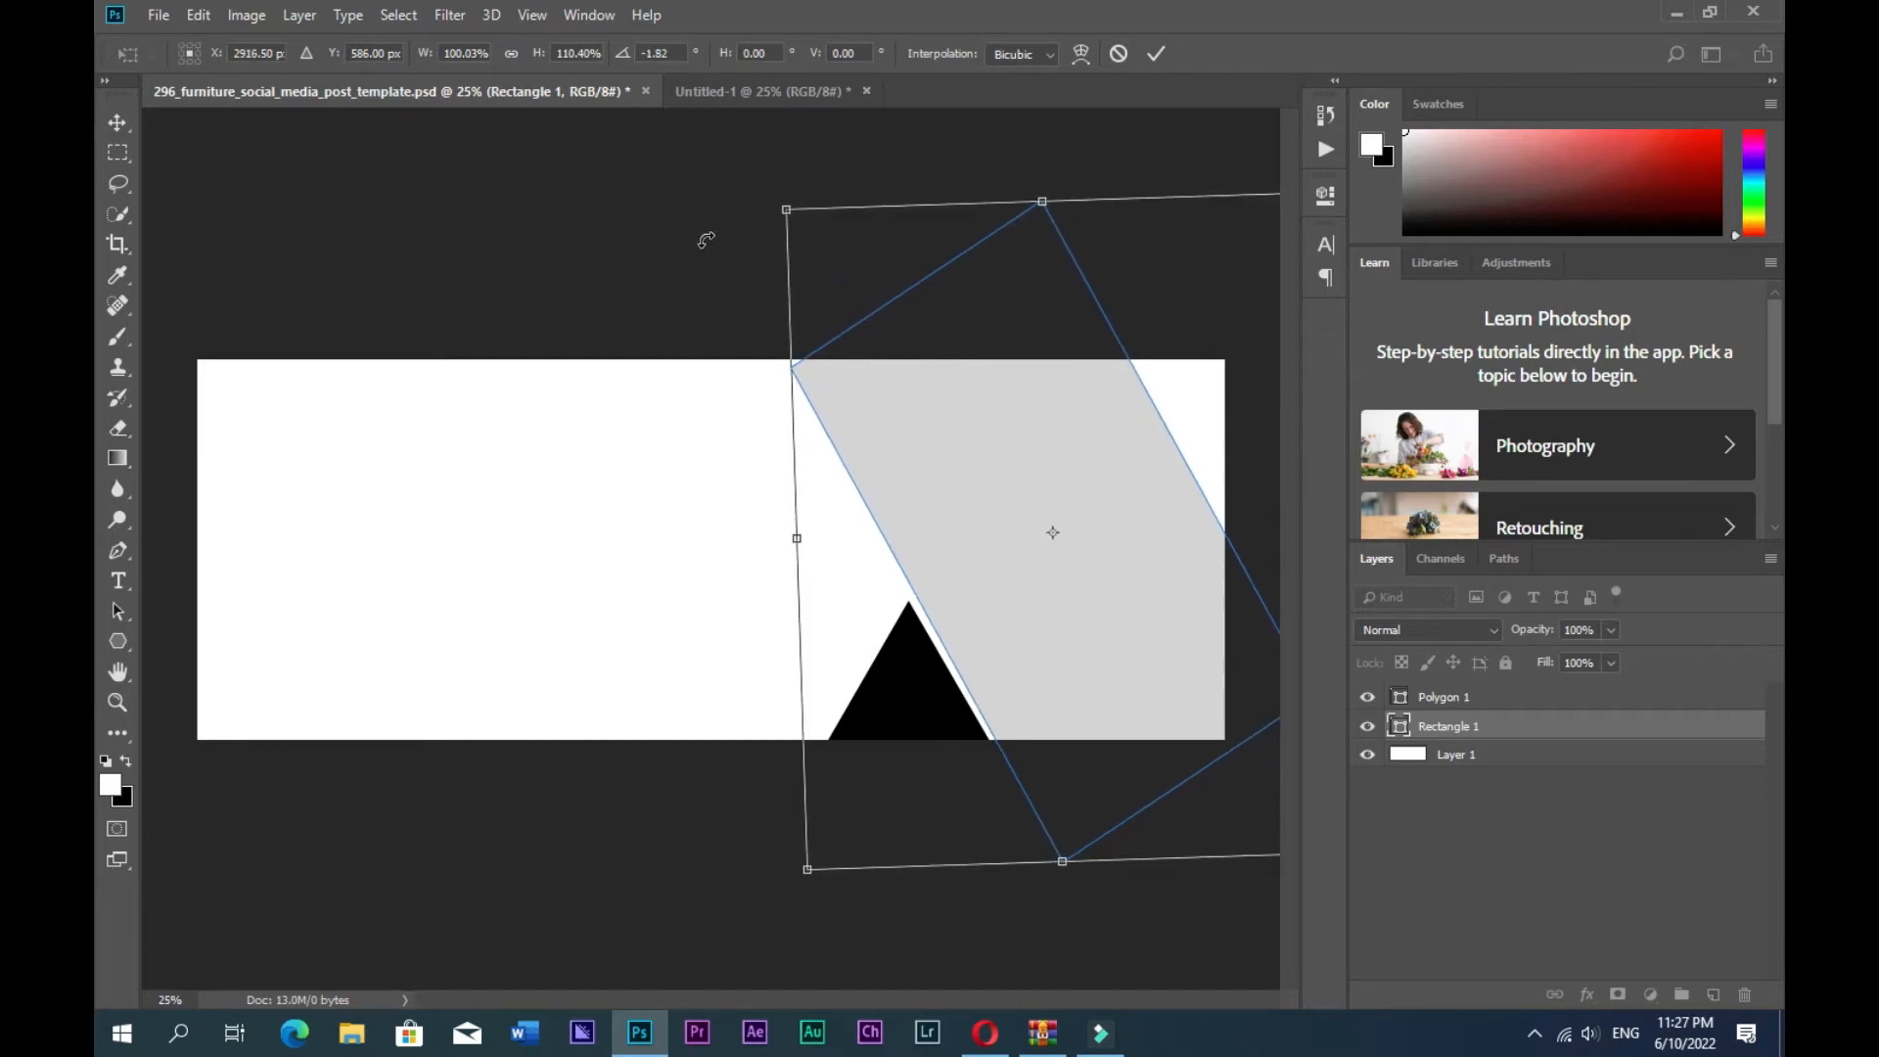
key(Left)
drag(706, 243, 706, 247)
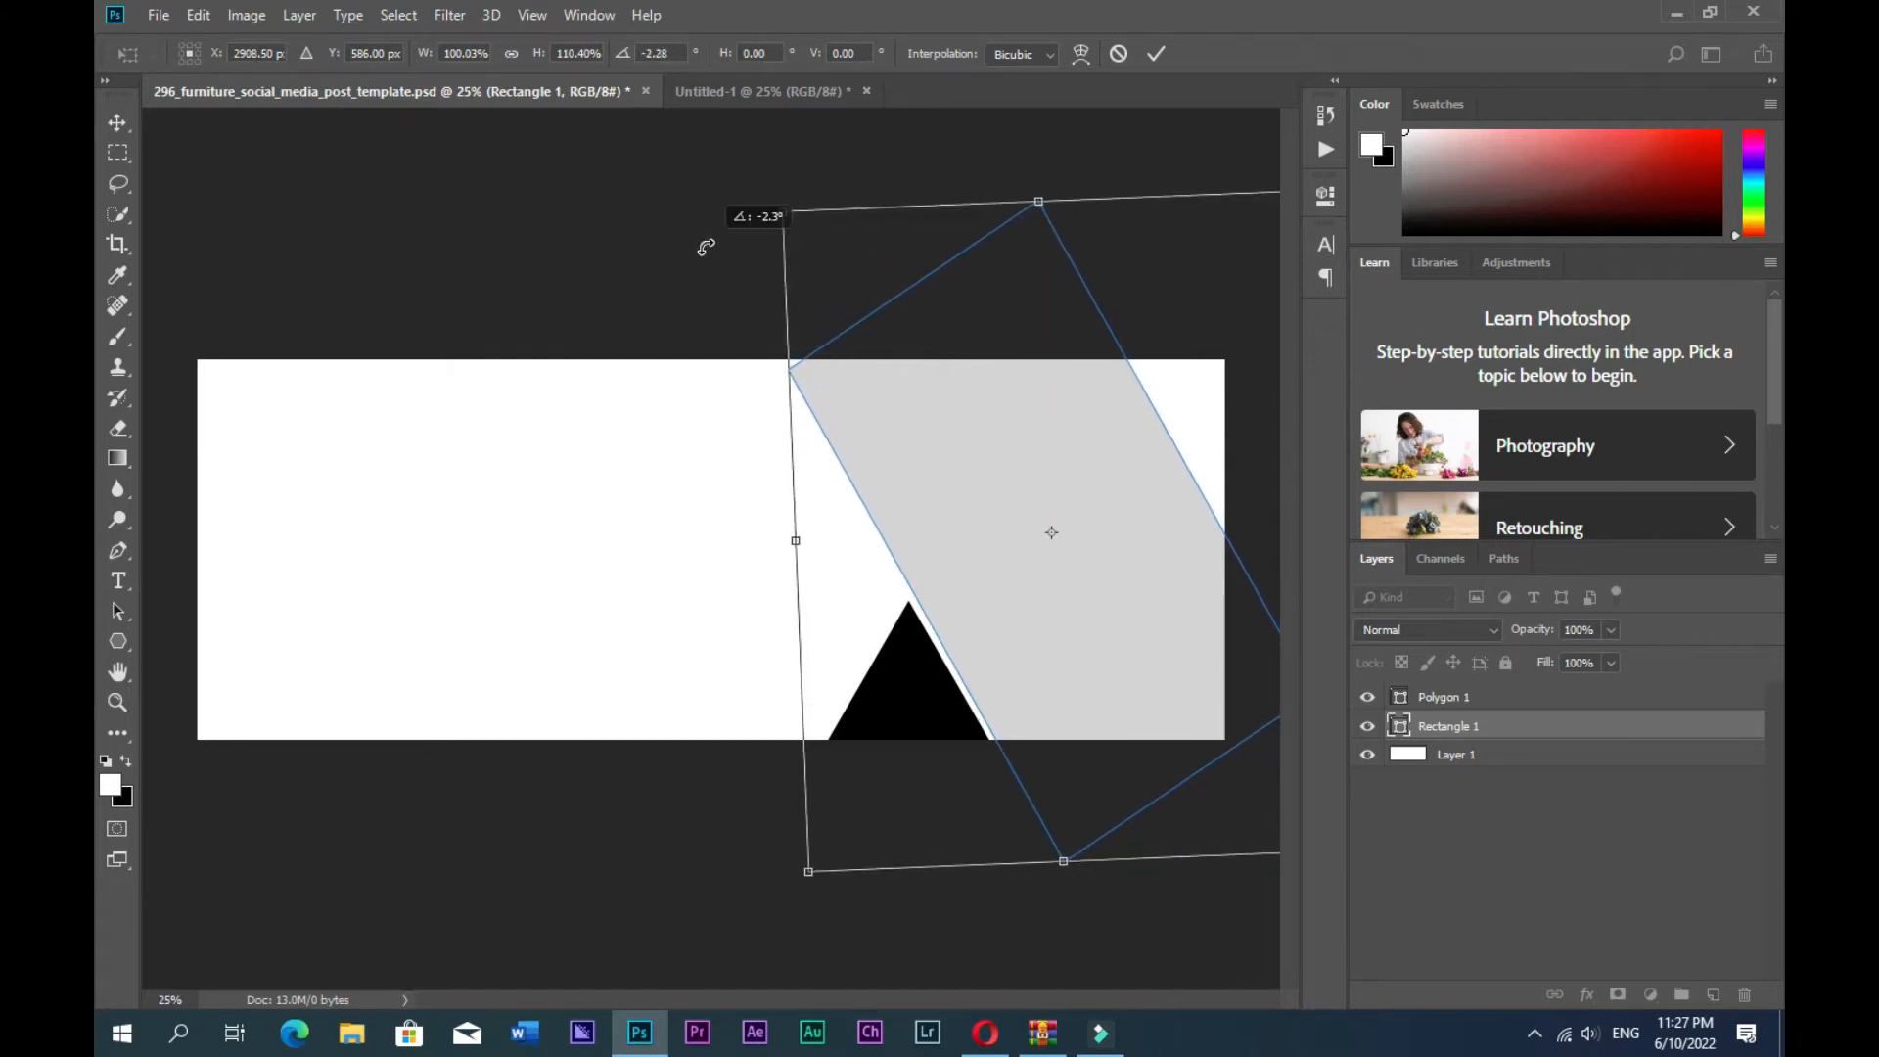
- Nudge the grey band up to the canvas's top edge, apply the transform, and move the black triangle close beside it
key(Up)
key(Up)
key(Up)
key(Up)
key(Up)
key(Up)
key(Up)
key(Up)
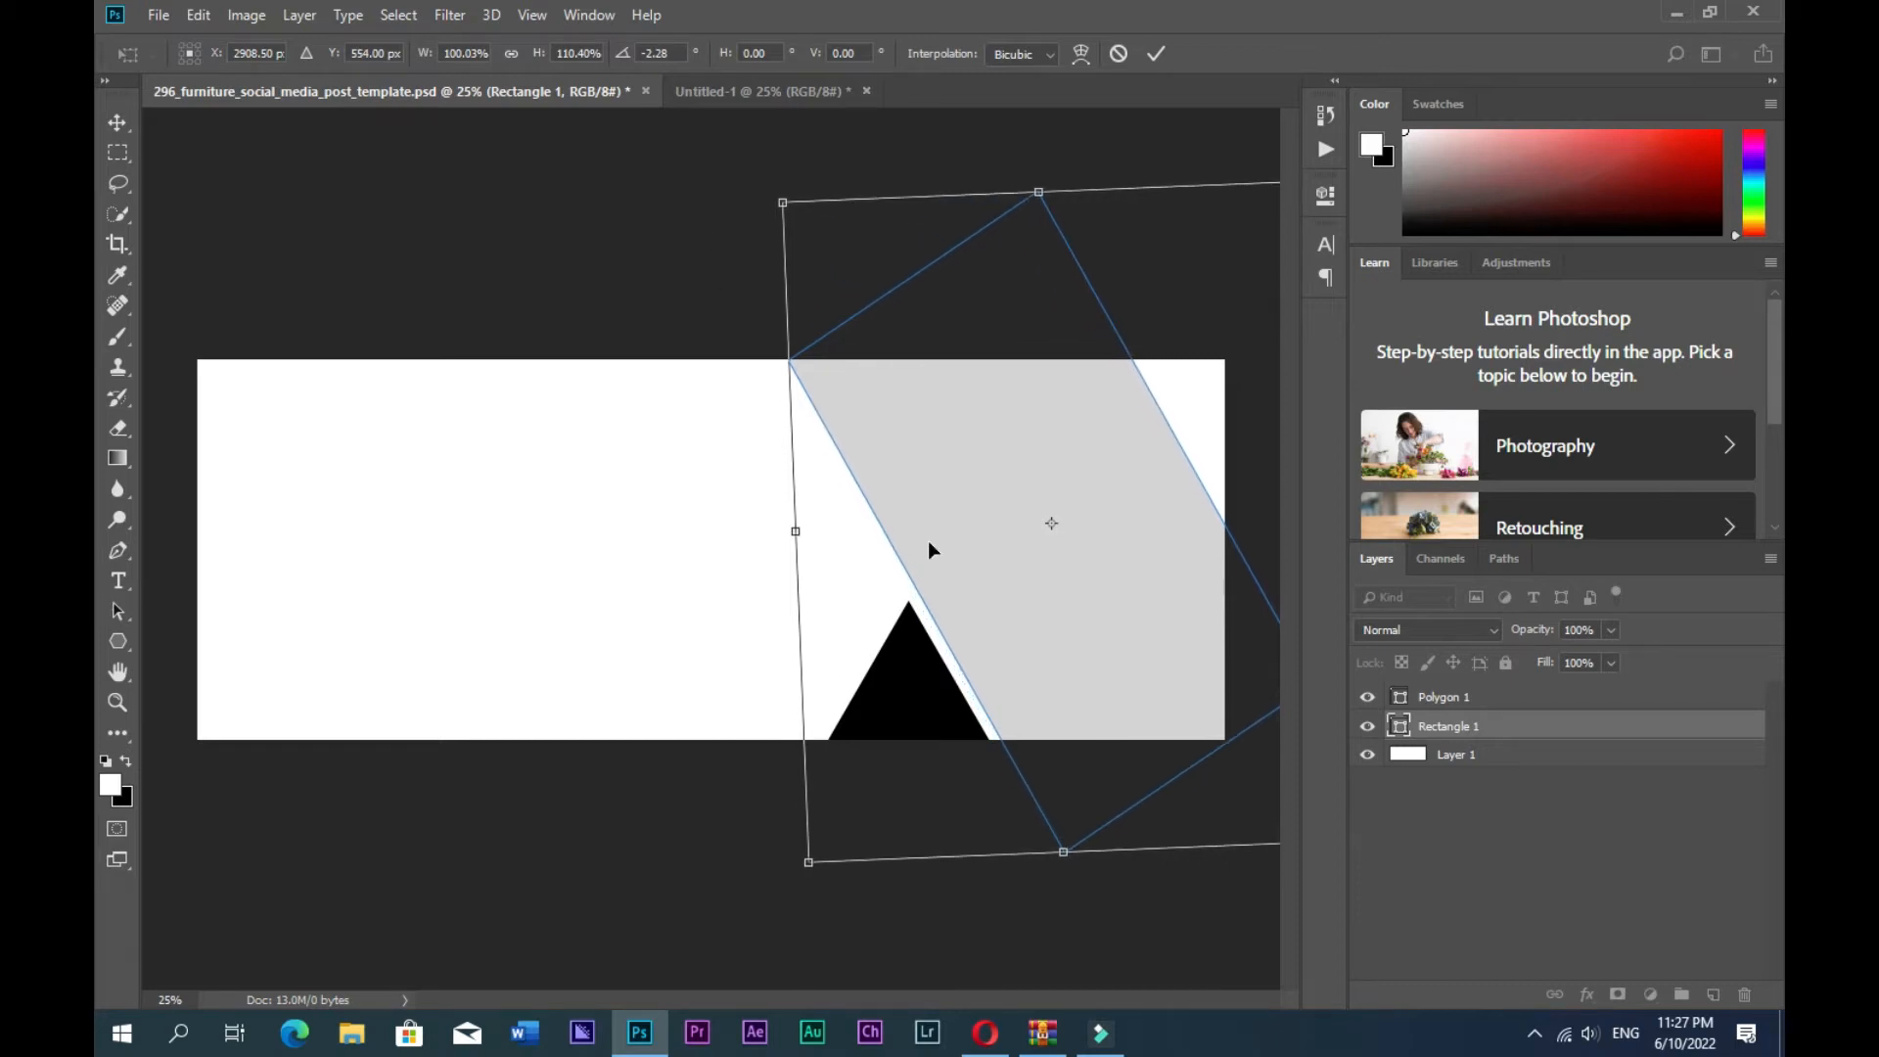
key(Return)
drag(928, 692, 934, 695)
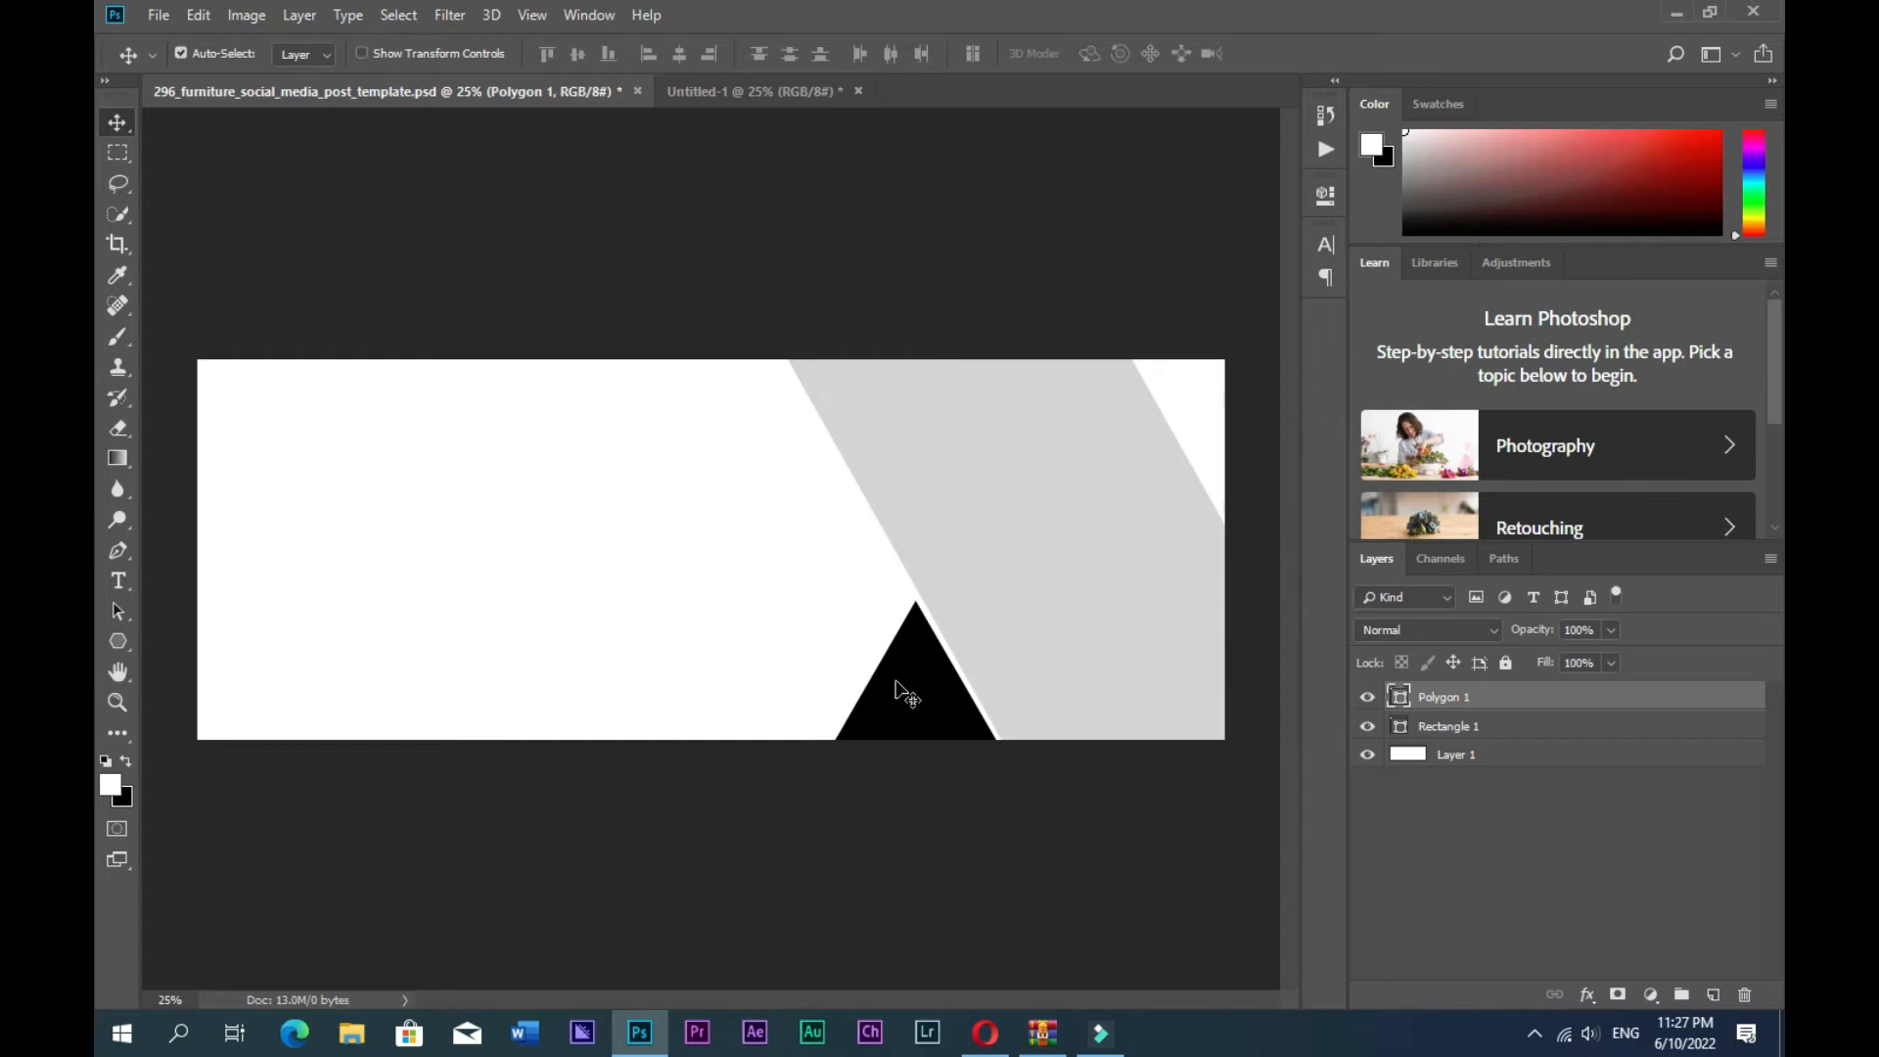
- Duplicate the black triangle, turn the copy upside down, shrink it, and fit it against the original's upper left side
key(ctrl+j)
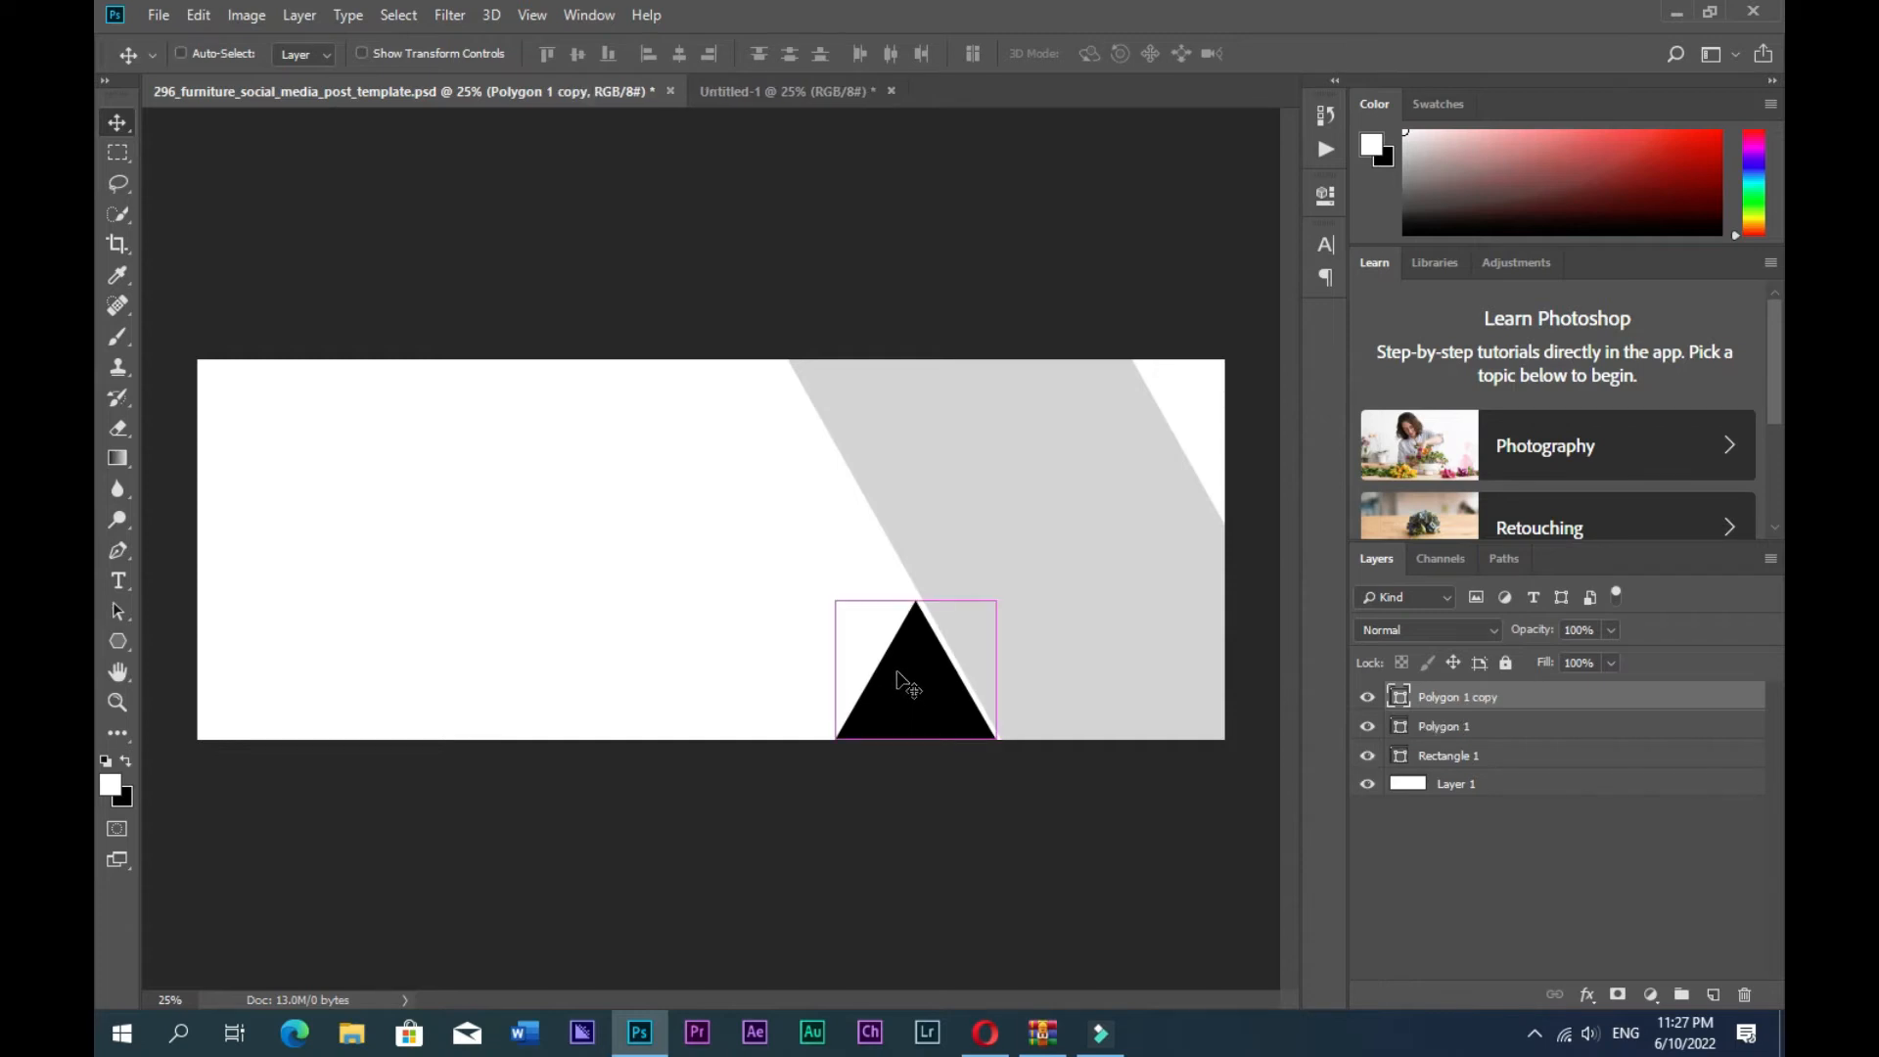
key(ctrl+t)
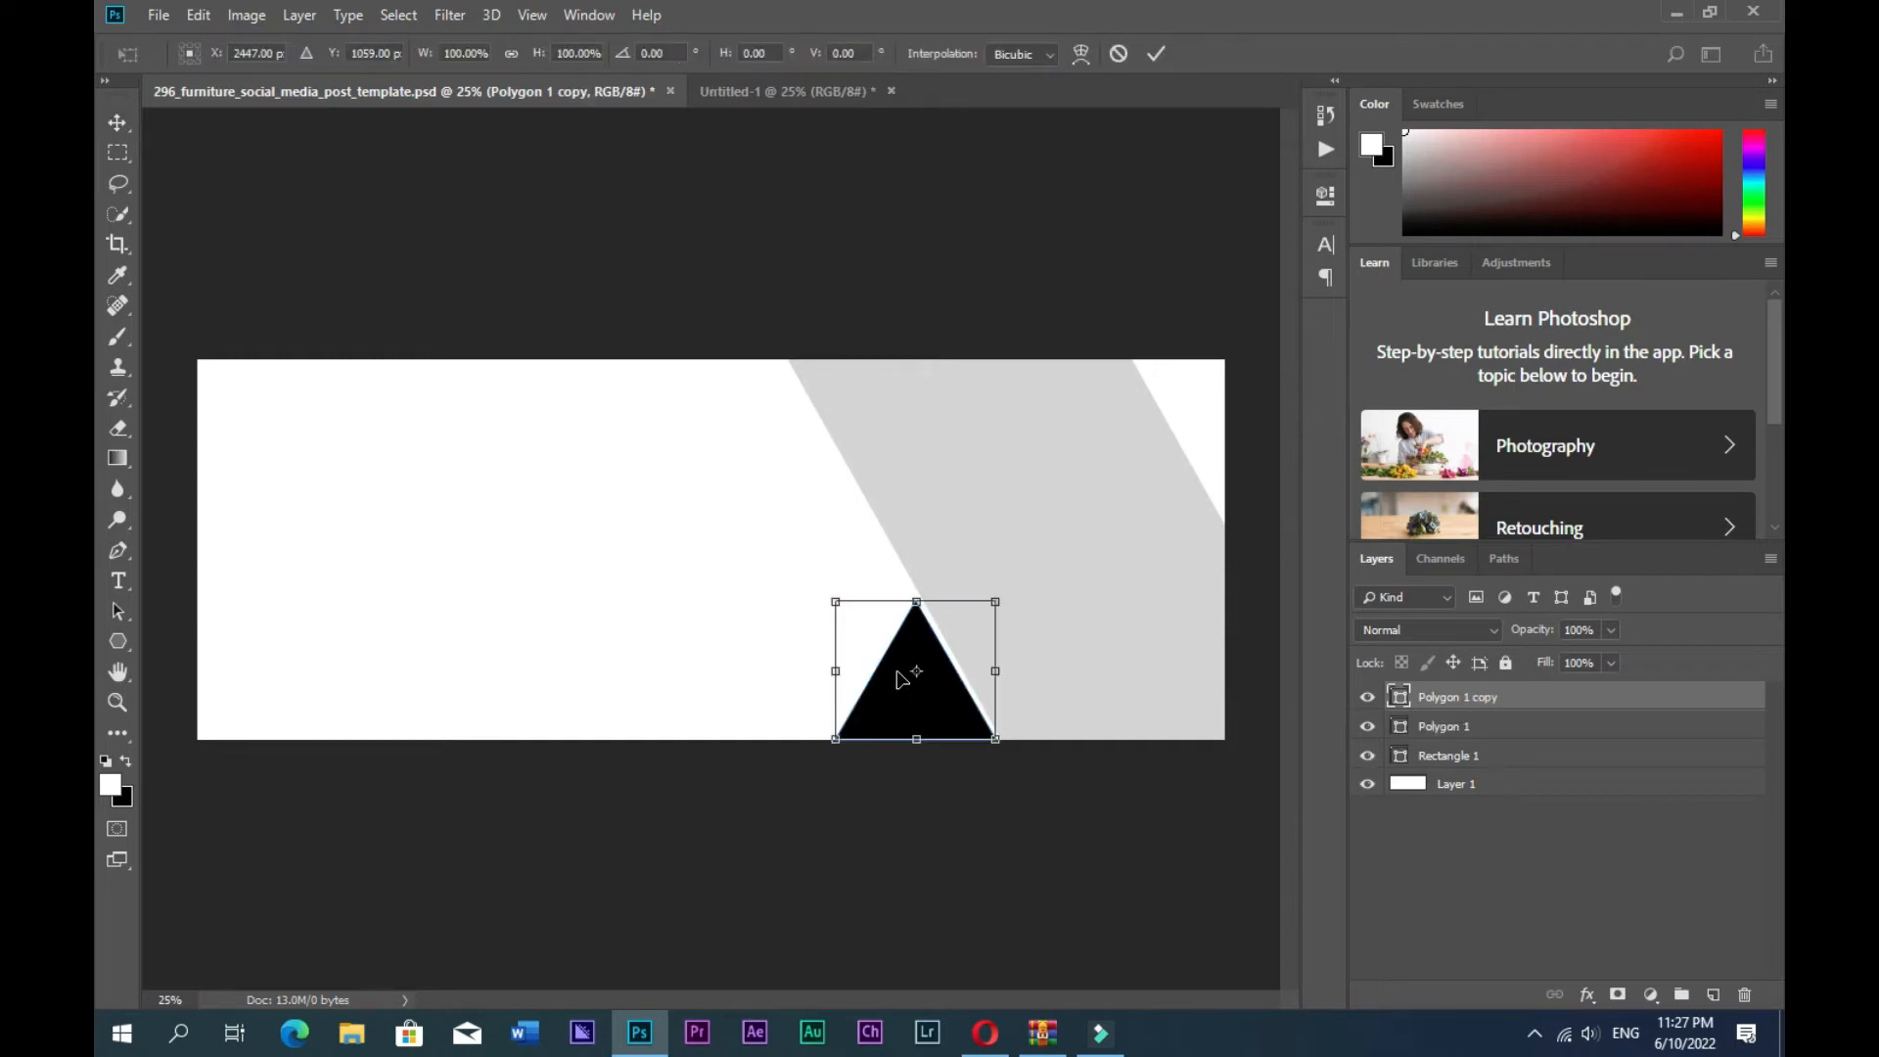
drag(928, 724, 781, 721)
drag(799, 517, 743, 768)
drag(846, 741, 831, 672)
key(Return)
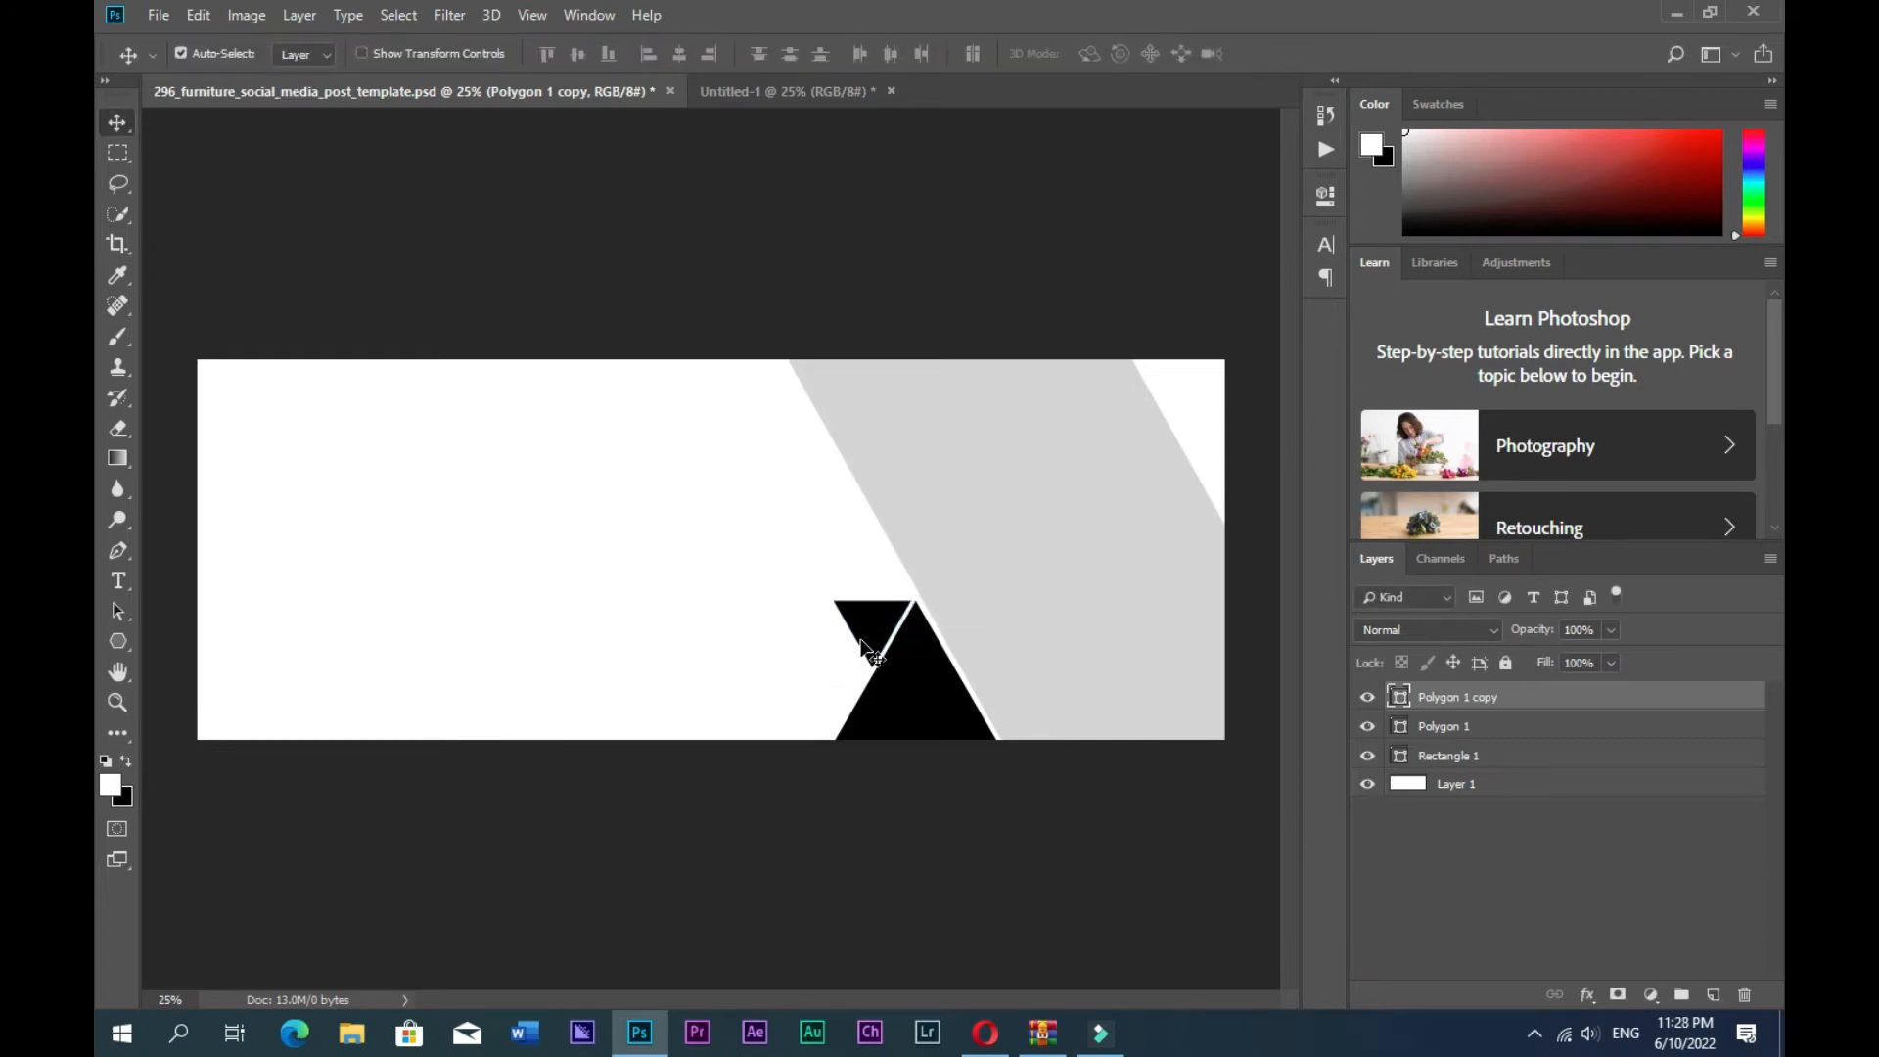
- Fill the small inverted triangle with grey c8c8c8
double_click(1402, 699)
drag(1210, 417, 1109, 272)
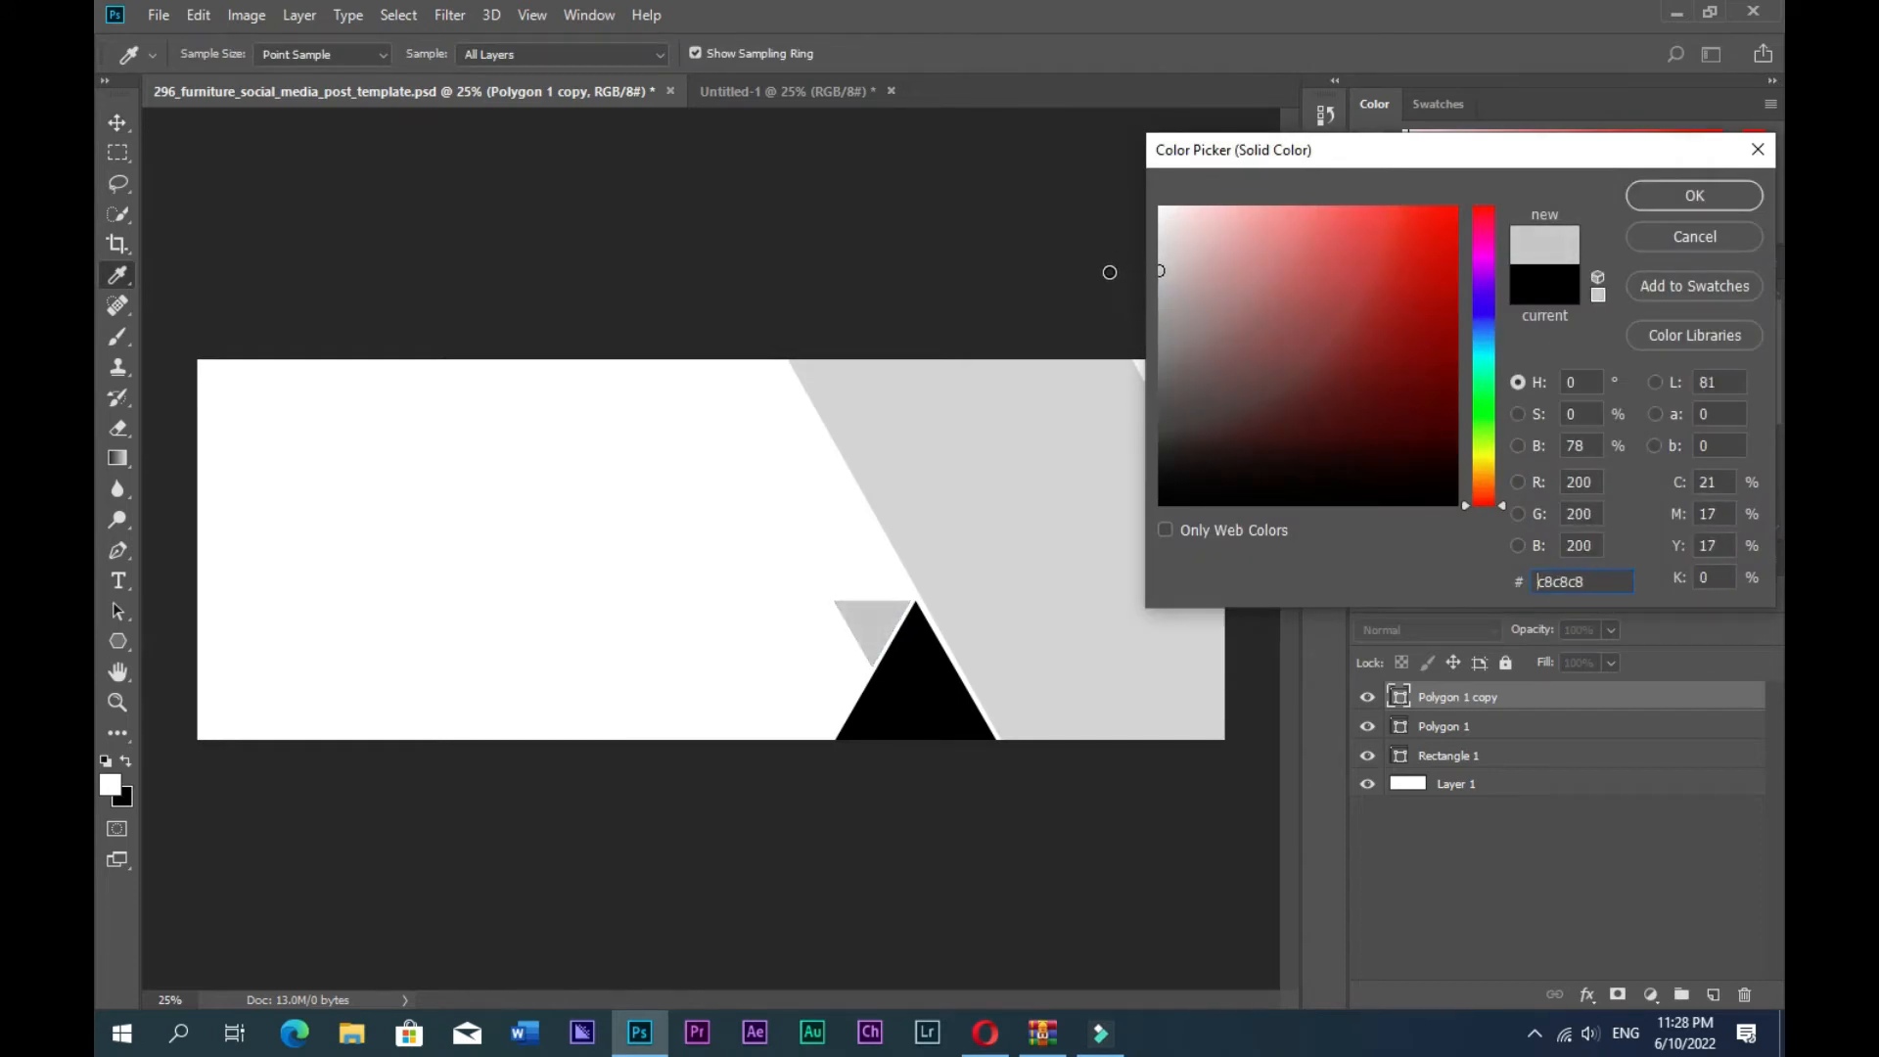
click(1694, 194)
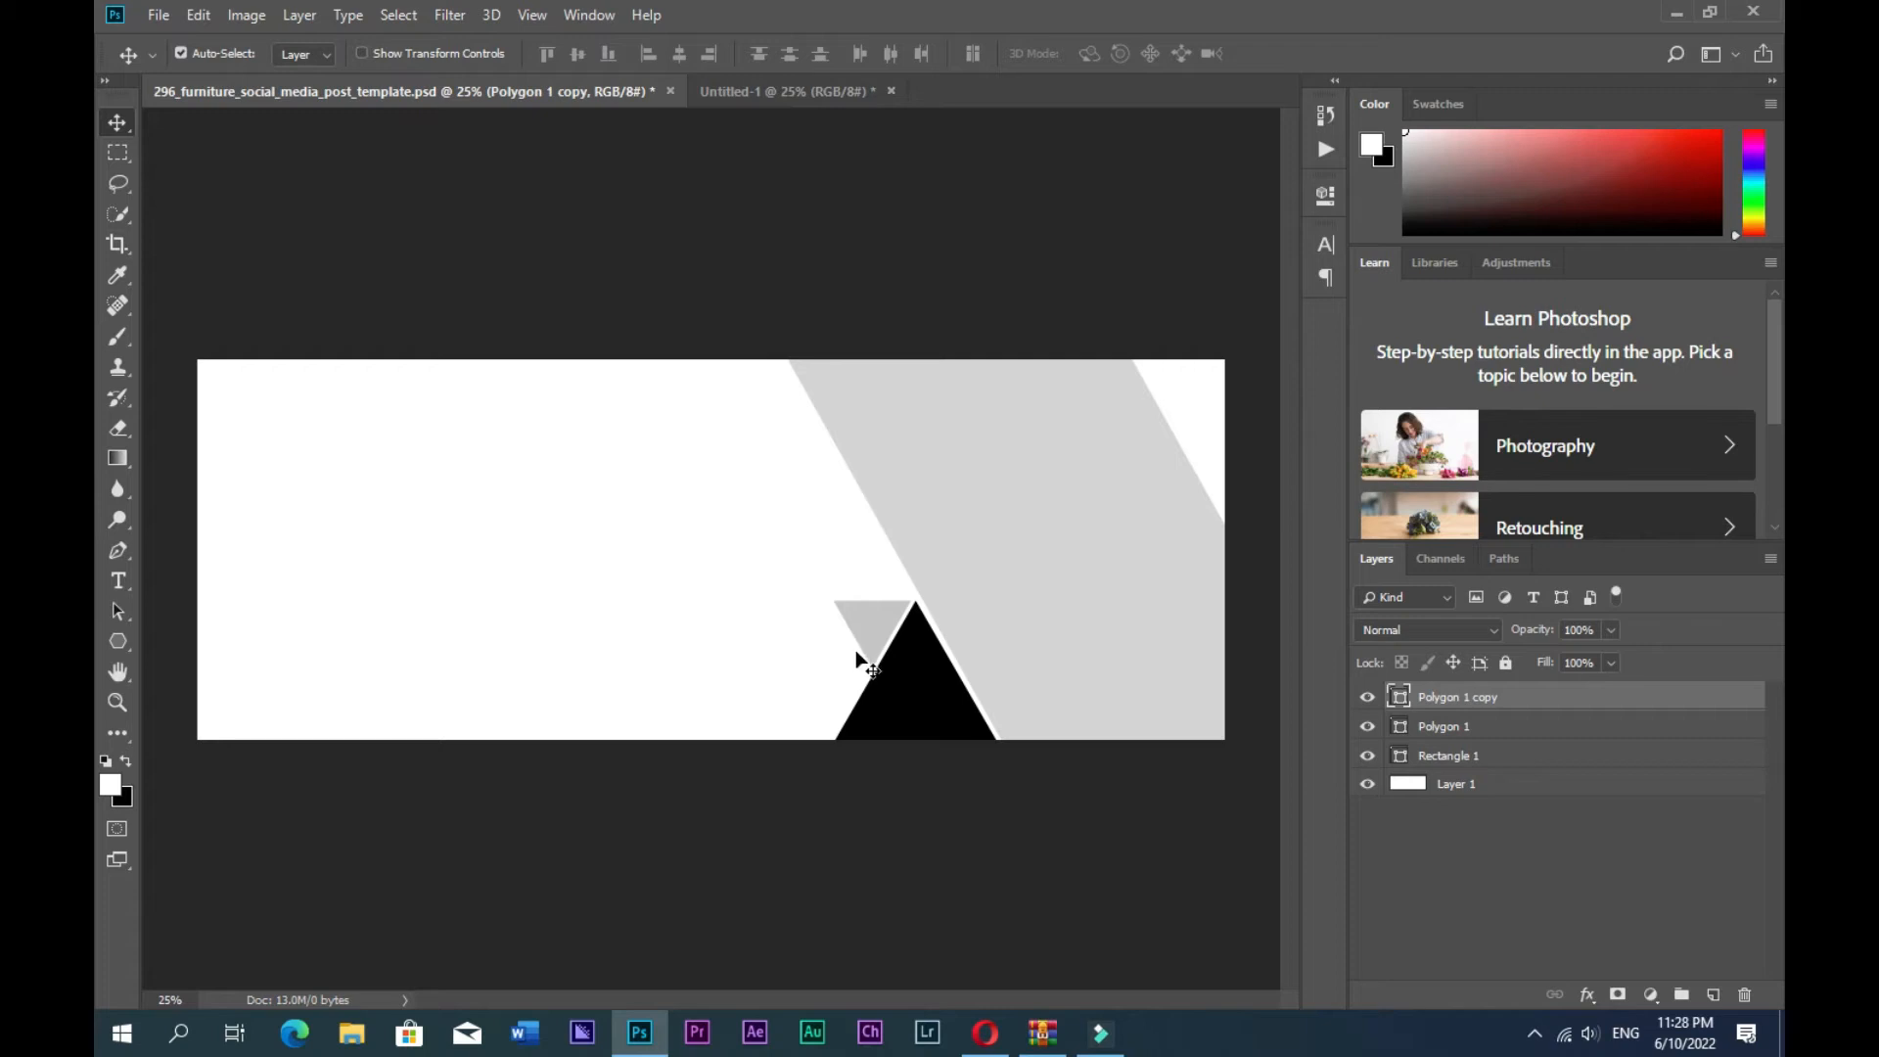
- Draw a 520 × 520 px square on a new layer near the canvas's lower left corner
click(118, 458)
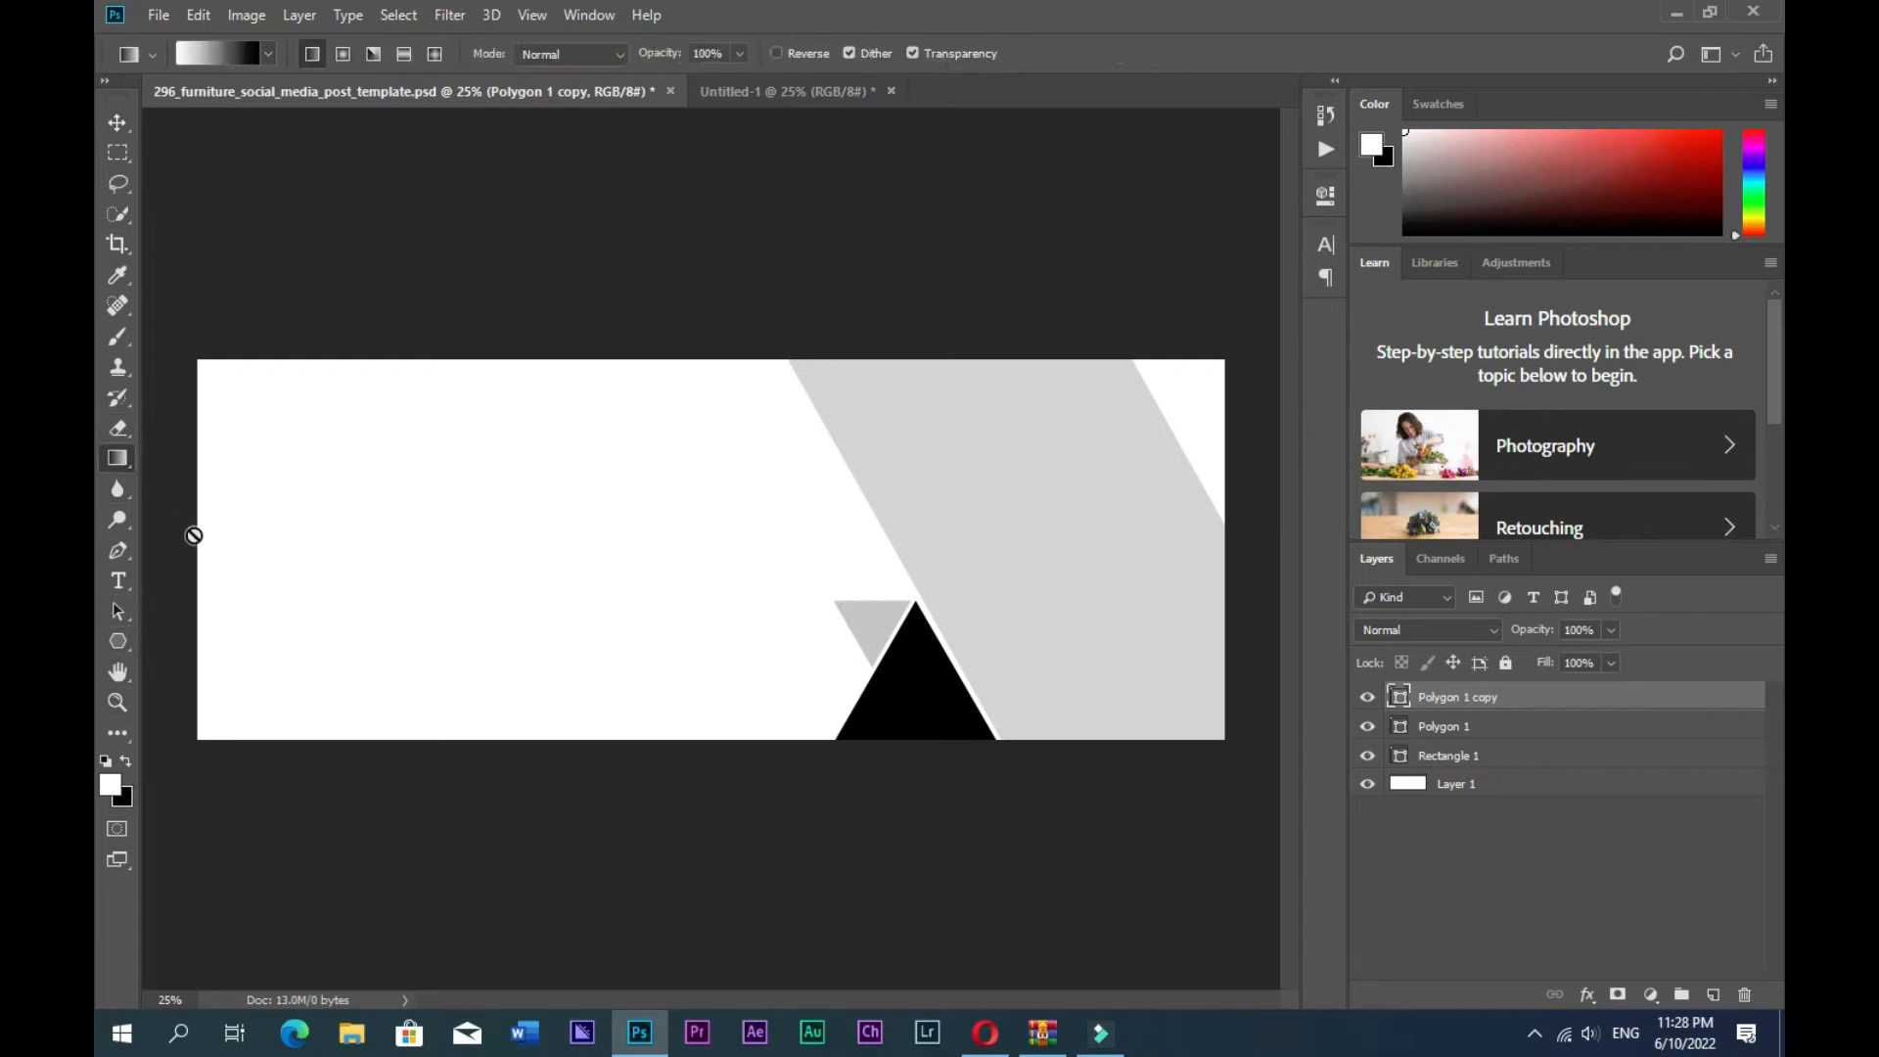
click(117, 643)
right_click(117, 642)
click(205, 634)
click(1714, 995)
drag(220, 601, 373, 754)
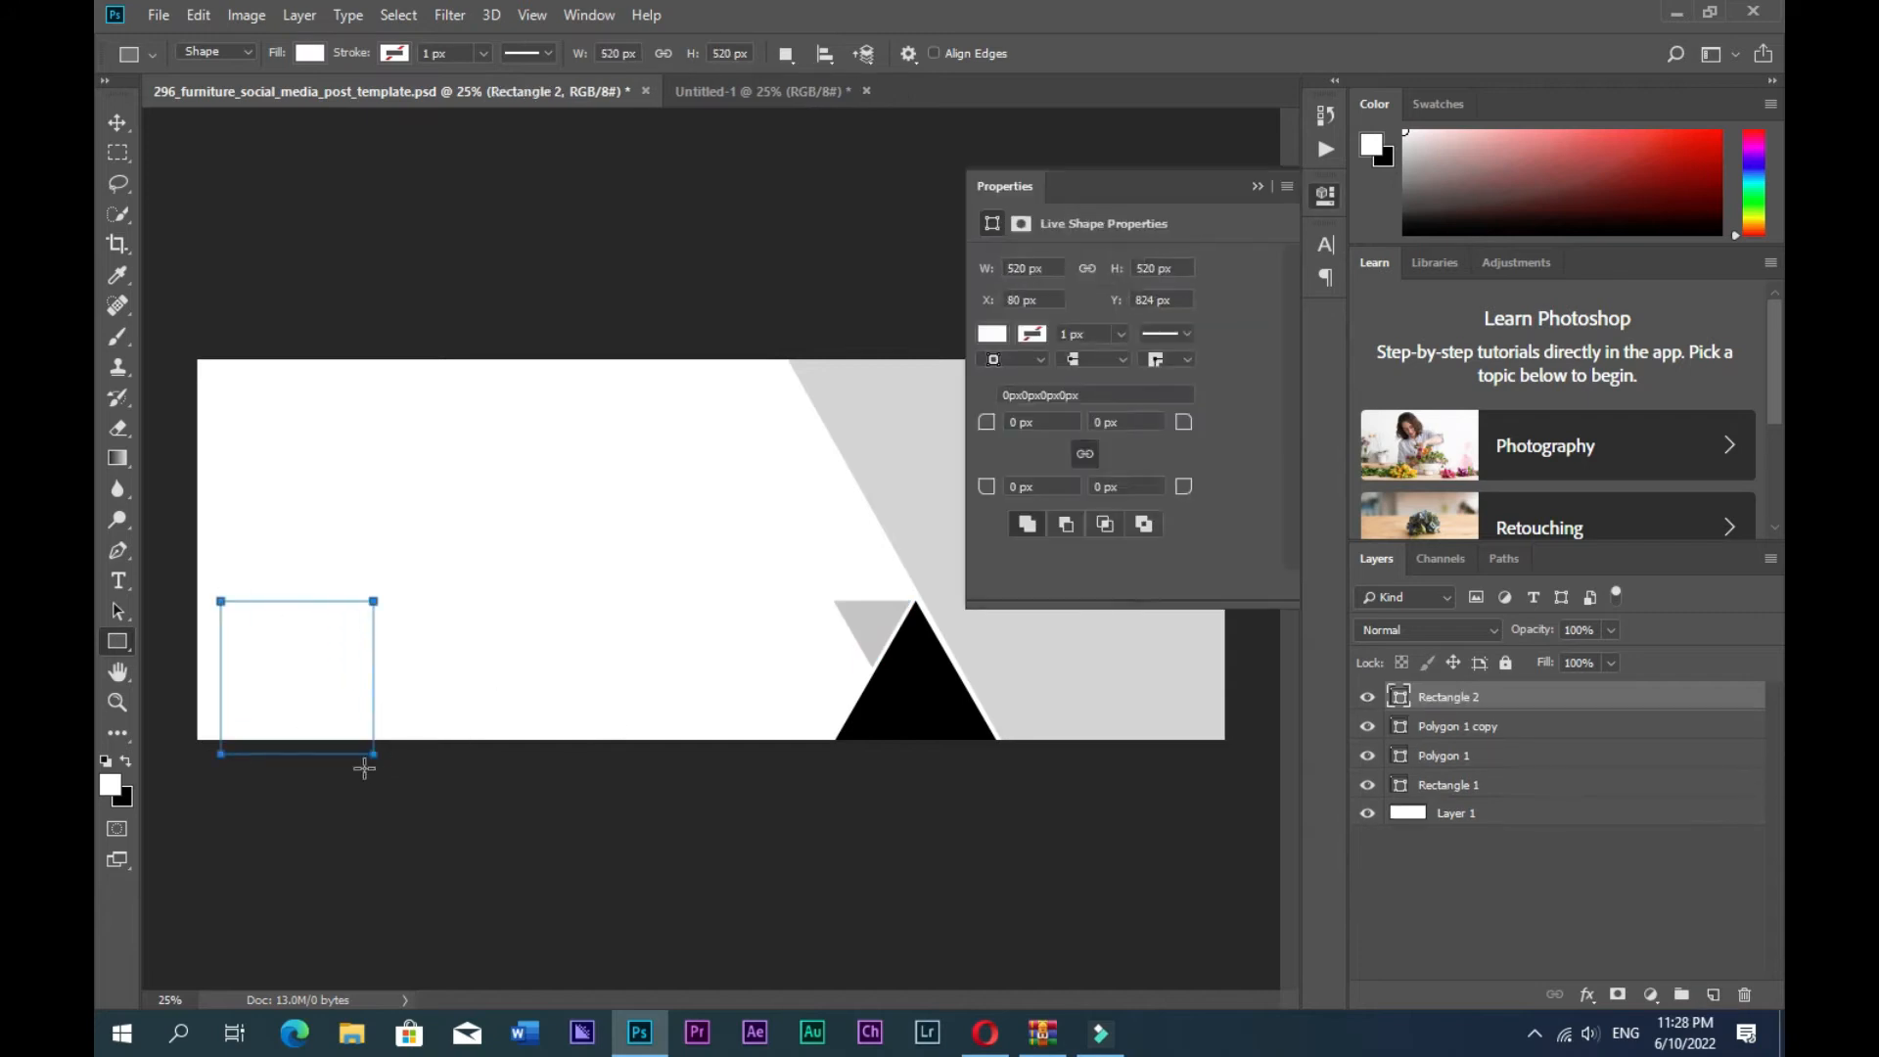
click(1258, 186)
- Fill the square with grey c7c7c7 sampled from the small inverted triangle
double_click(1401, 697)
click(893, 626)
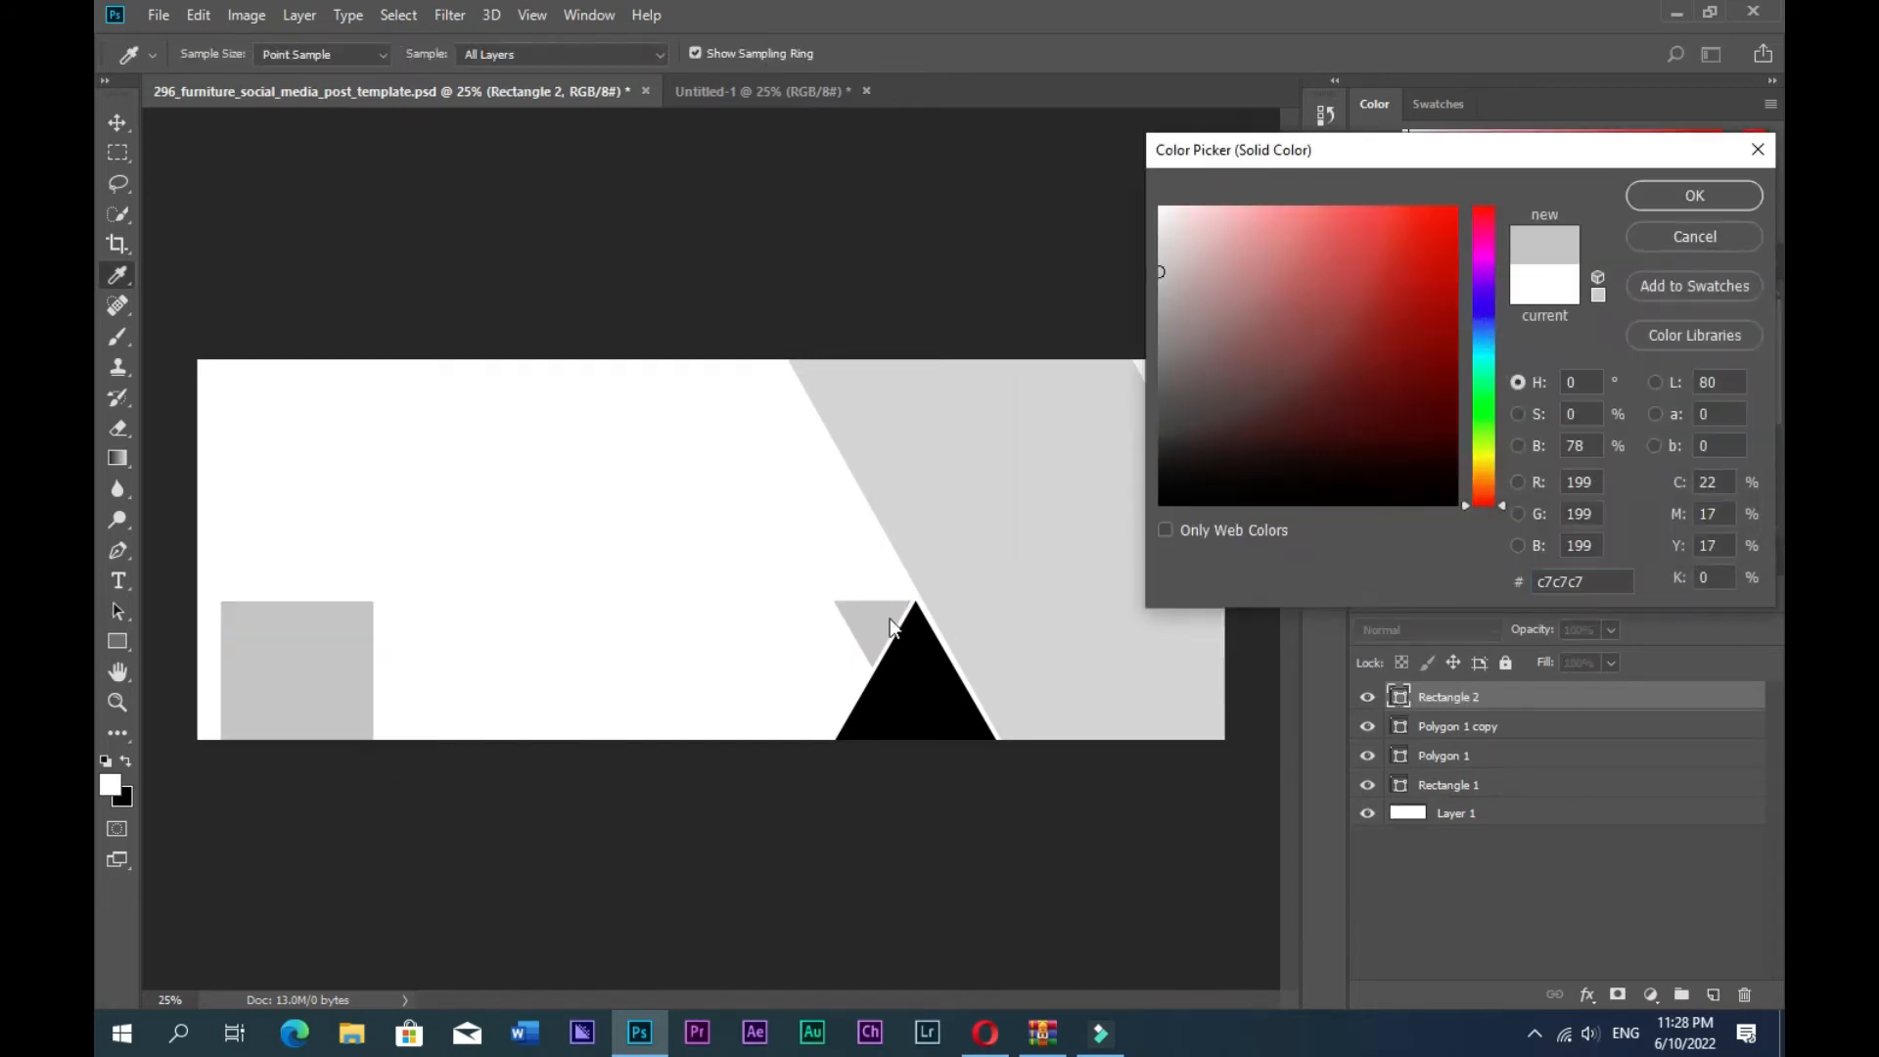
click(1691, 193)
- Rotate the square and move it into the canvas's lower left corner so its visible edge slants like the band
click(116, 123)
key(ctrl+t)
drag(398, 650, 365, 613)
drag(303, 687, 220, 825)
drag(245, 748, 267, 751)
mouse_move(285, 591)
mouse_down()
mouse_move(277, 562)
mouse_move(261, 609)
mouse_up()
key(Return)
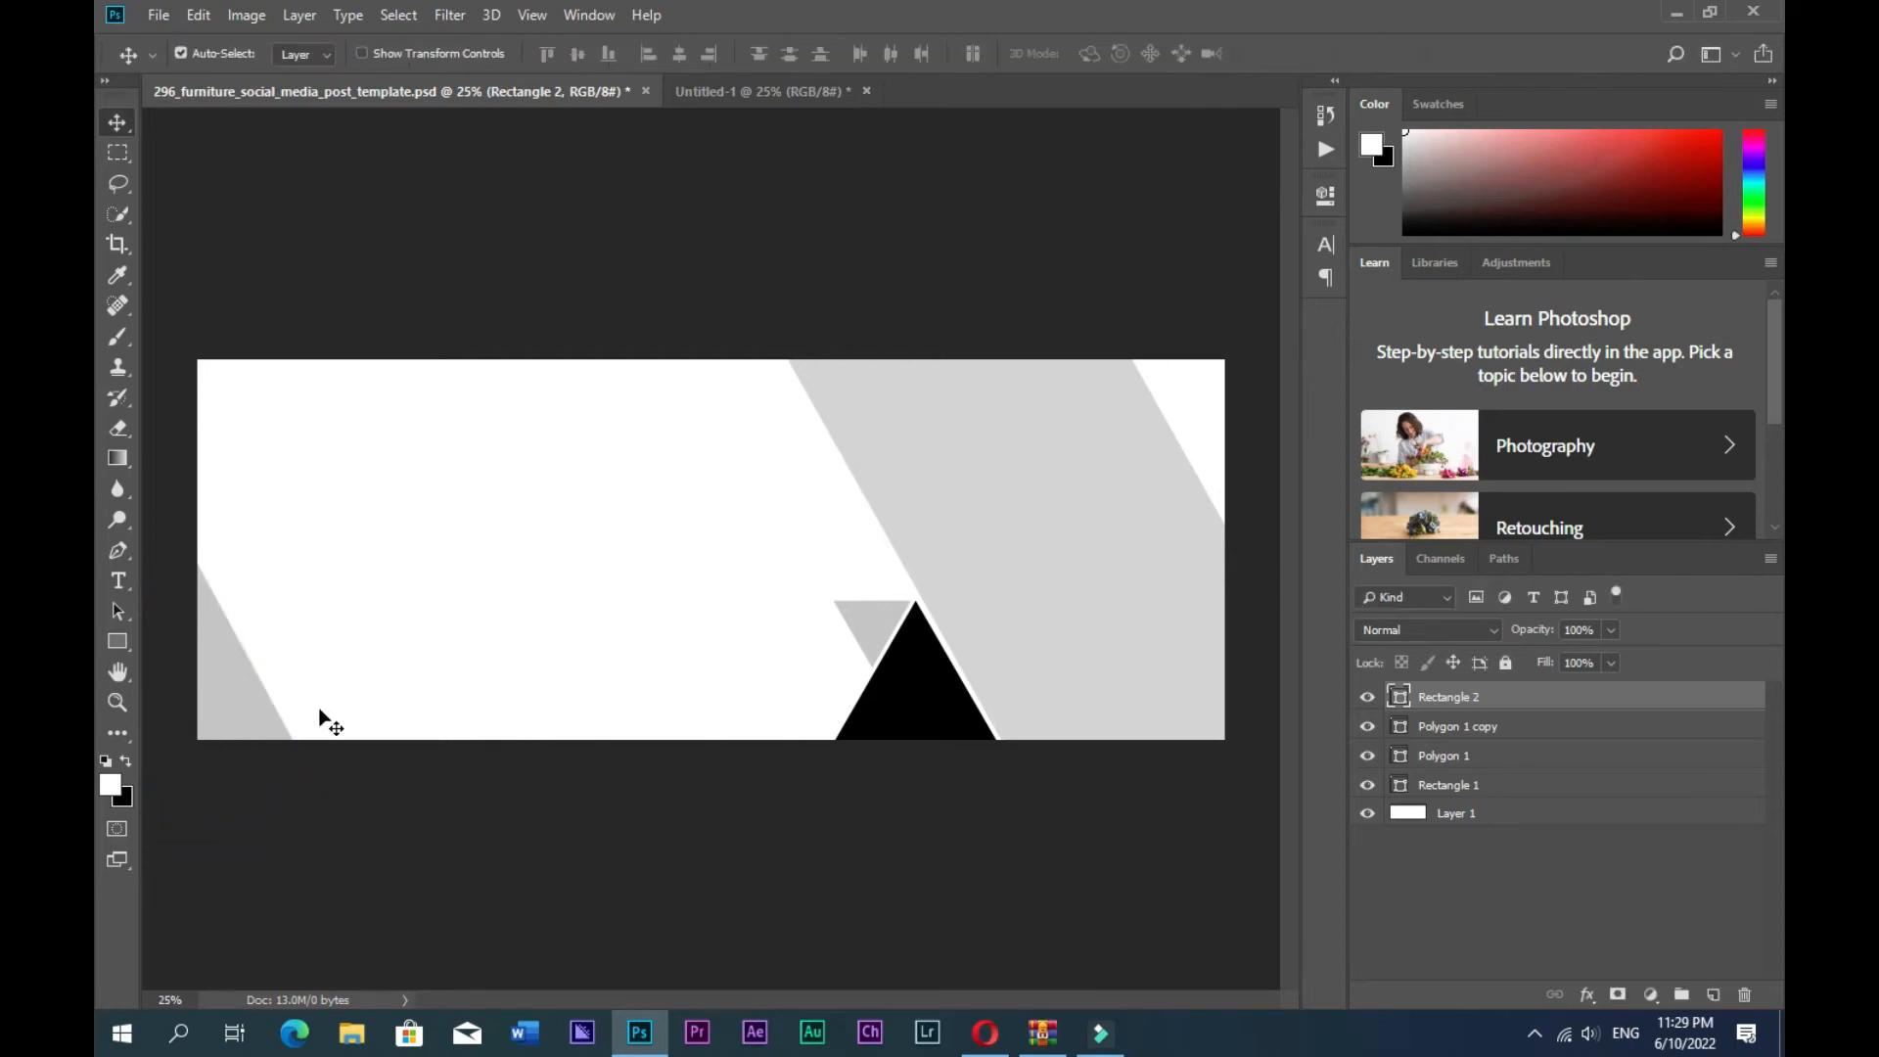
- Change the corner shape's fill to lighter grey e5e4e4
double_click(1401, 697)
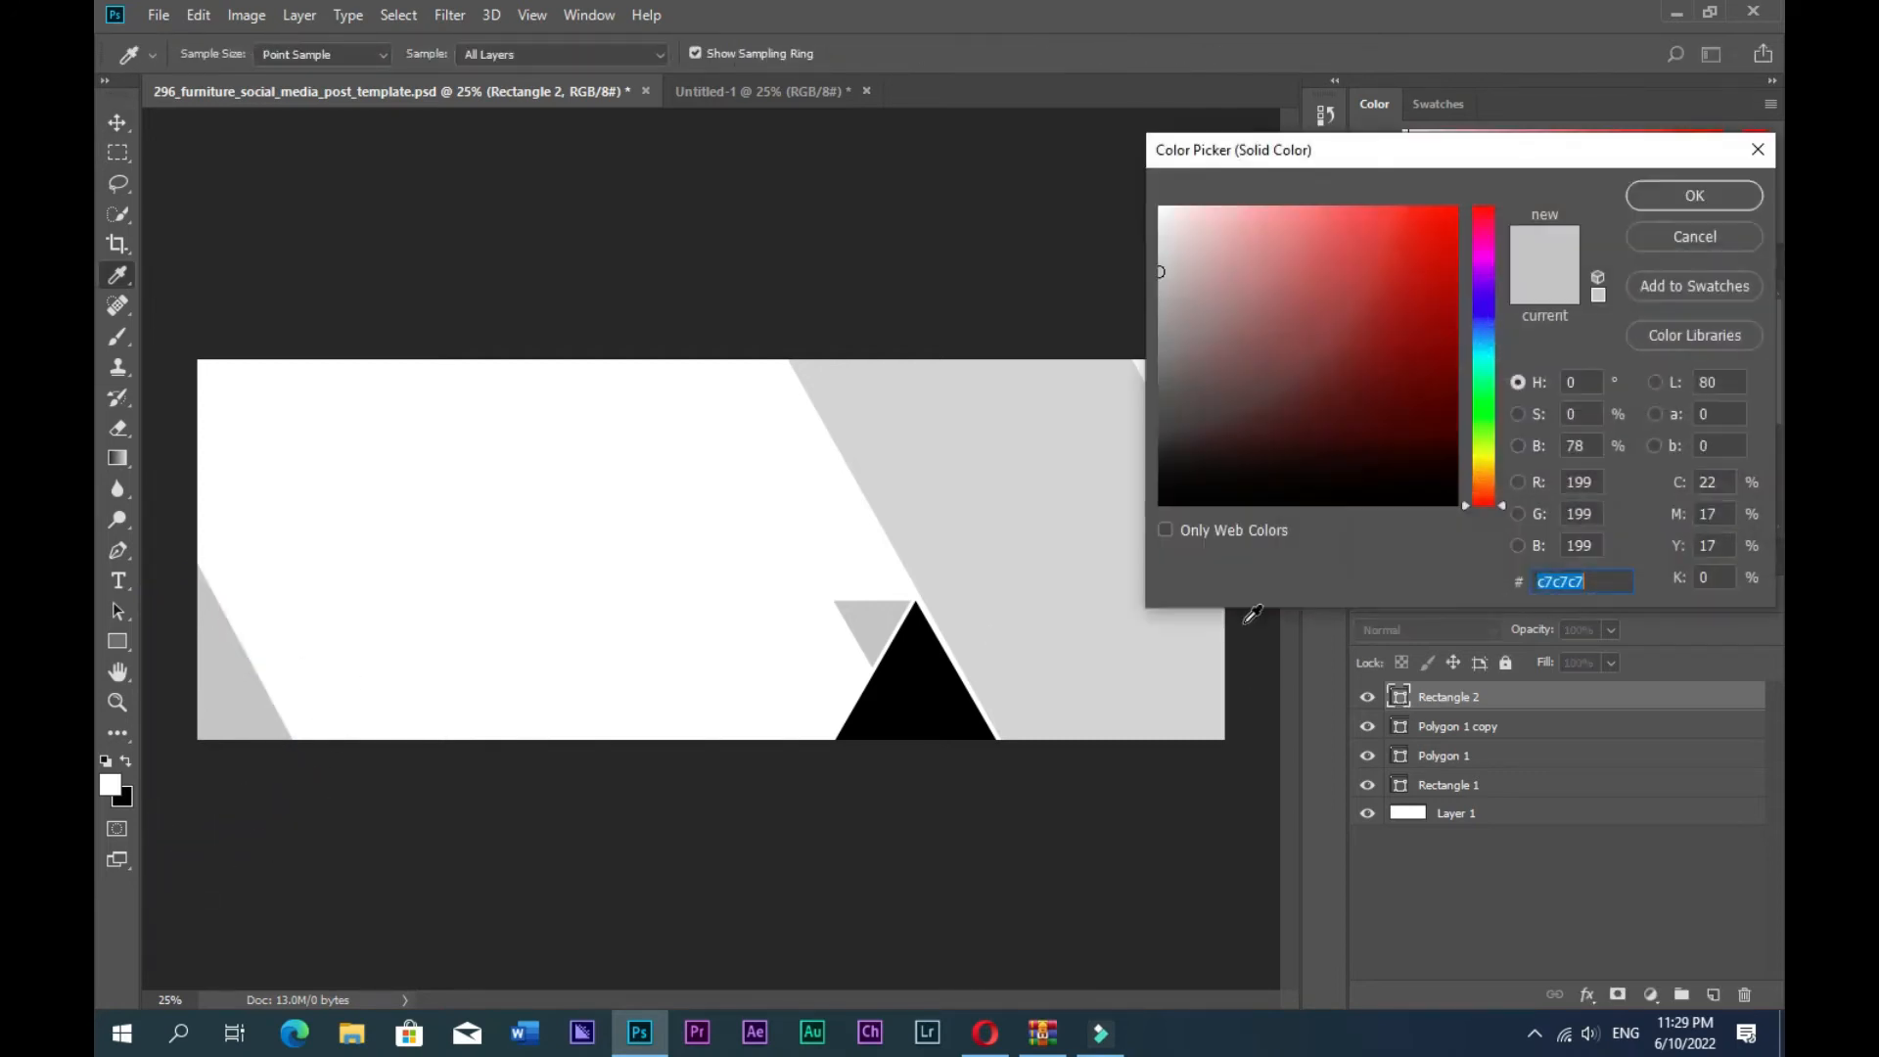
drag(1161, 265, 1160, 237)
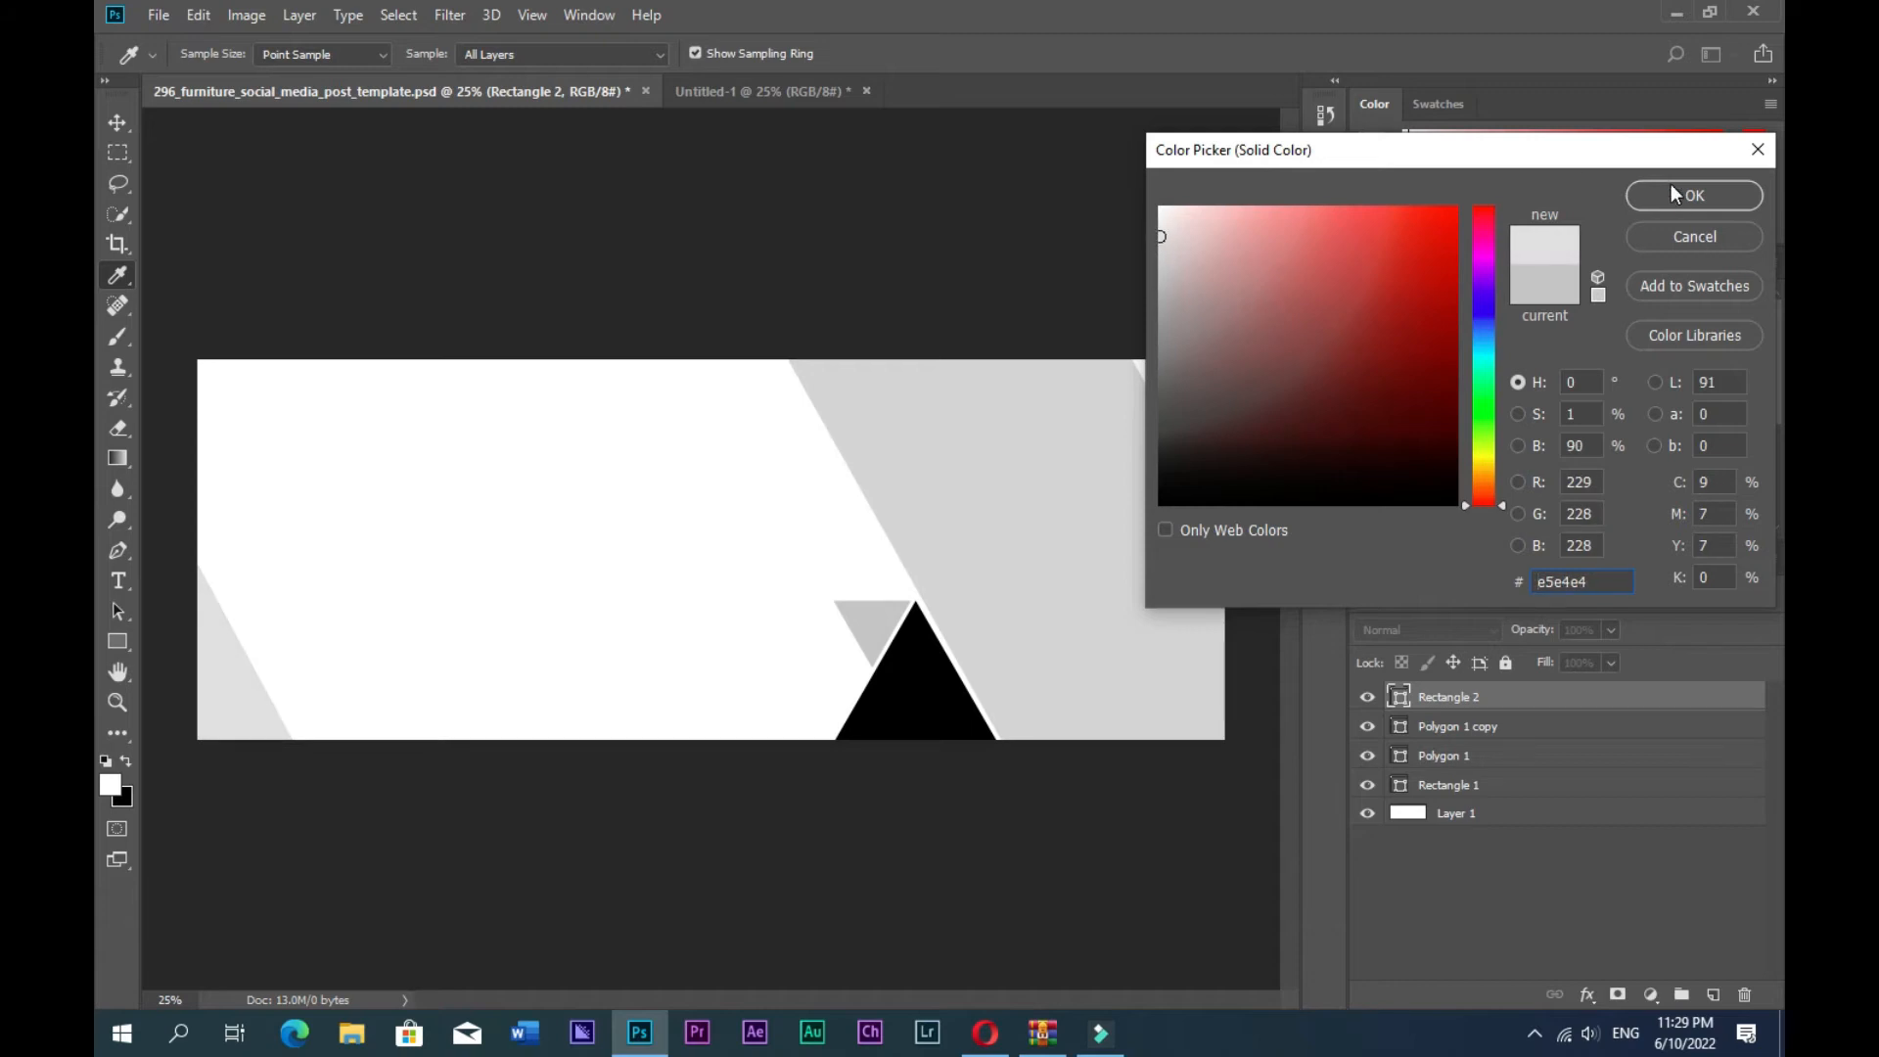
click(1693, 195)
- Recolour the small inverted triangle to a lighter grey like the corner shape, and deselect it
click(880, 627)
double_click(1401, 727)
click(1719, 196)
click(818, 324)
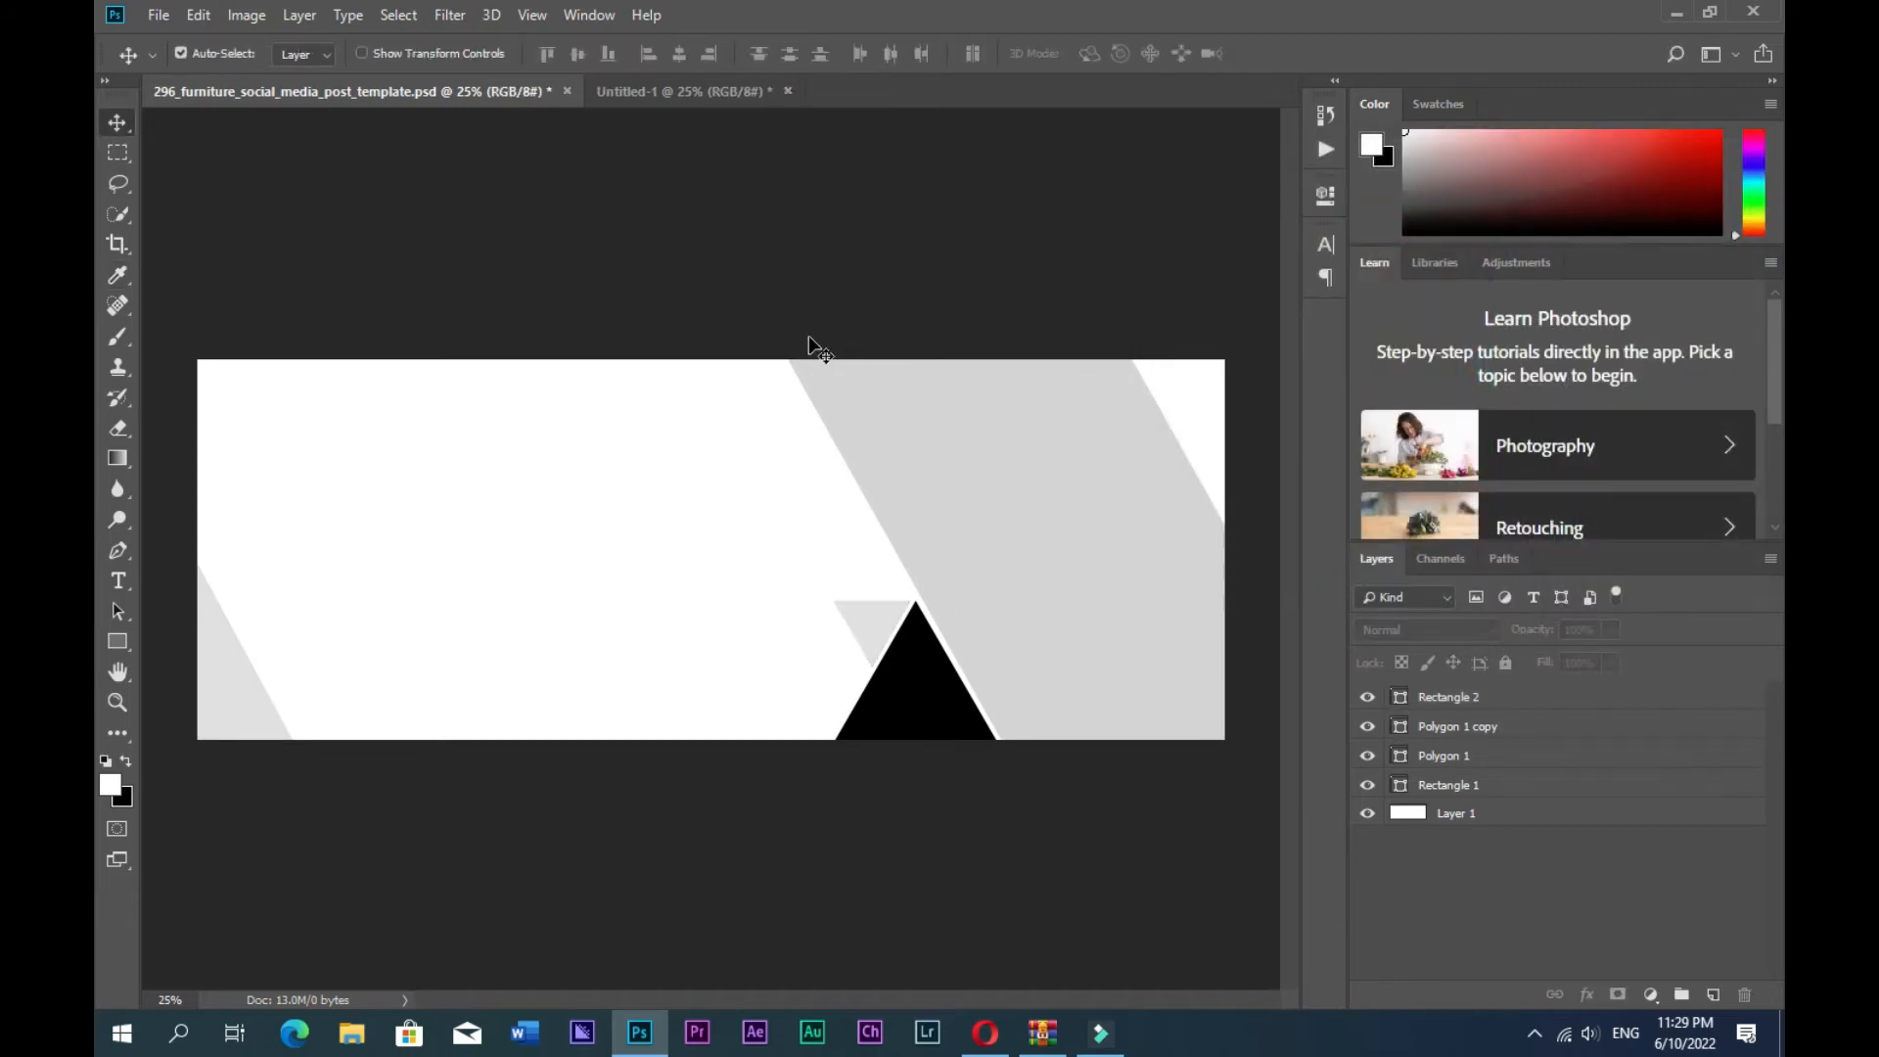
- Place the modern living room photo with the blue sofa into the banner from File Explorer
click(349, 1040)
click(191, 193)
drag(350, 225, 959, 635)
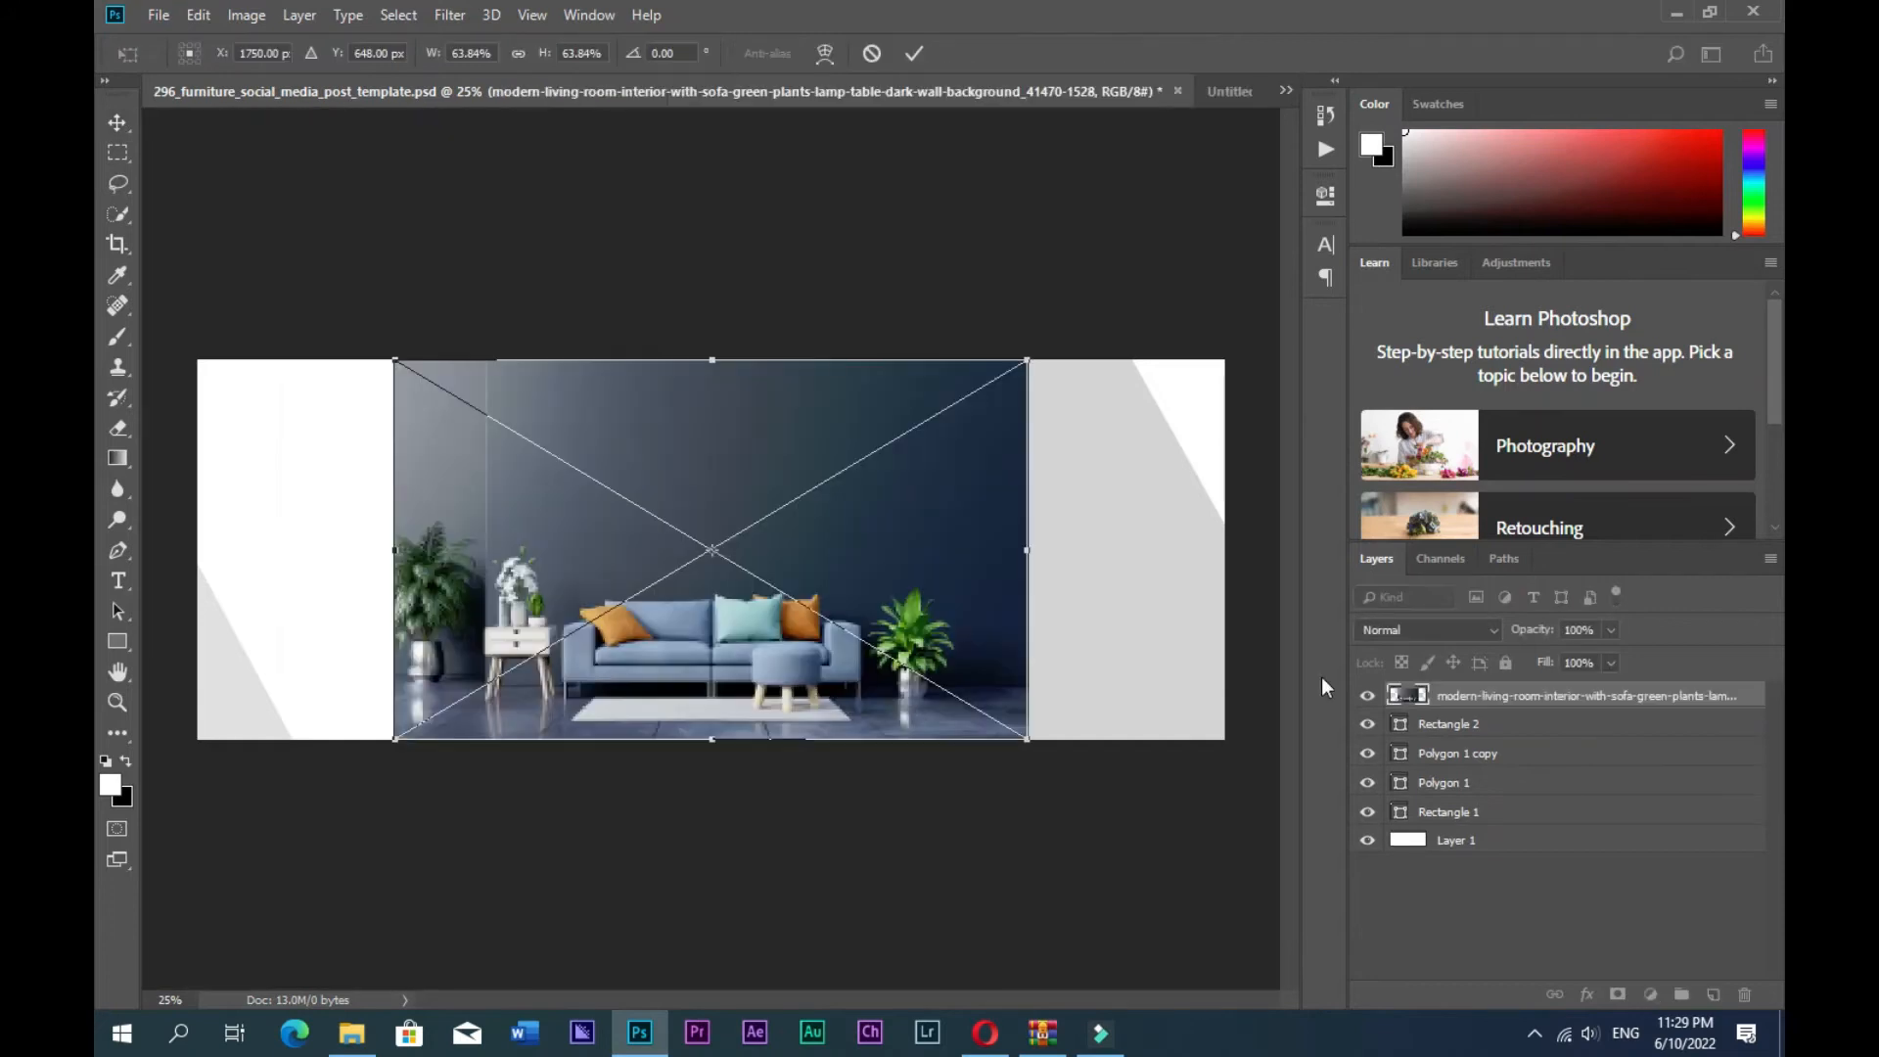
key(Return)
- Clip the living room photo to the slanted band and reposition it so the sofa sits in the band's lower part
drag(1507, 695, 1533, 817)
alt+click(1522, 801)
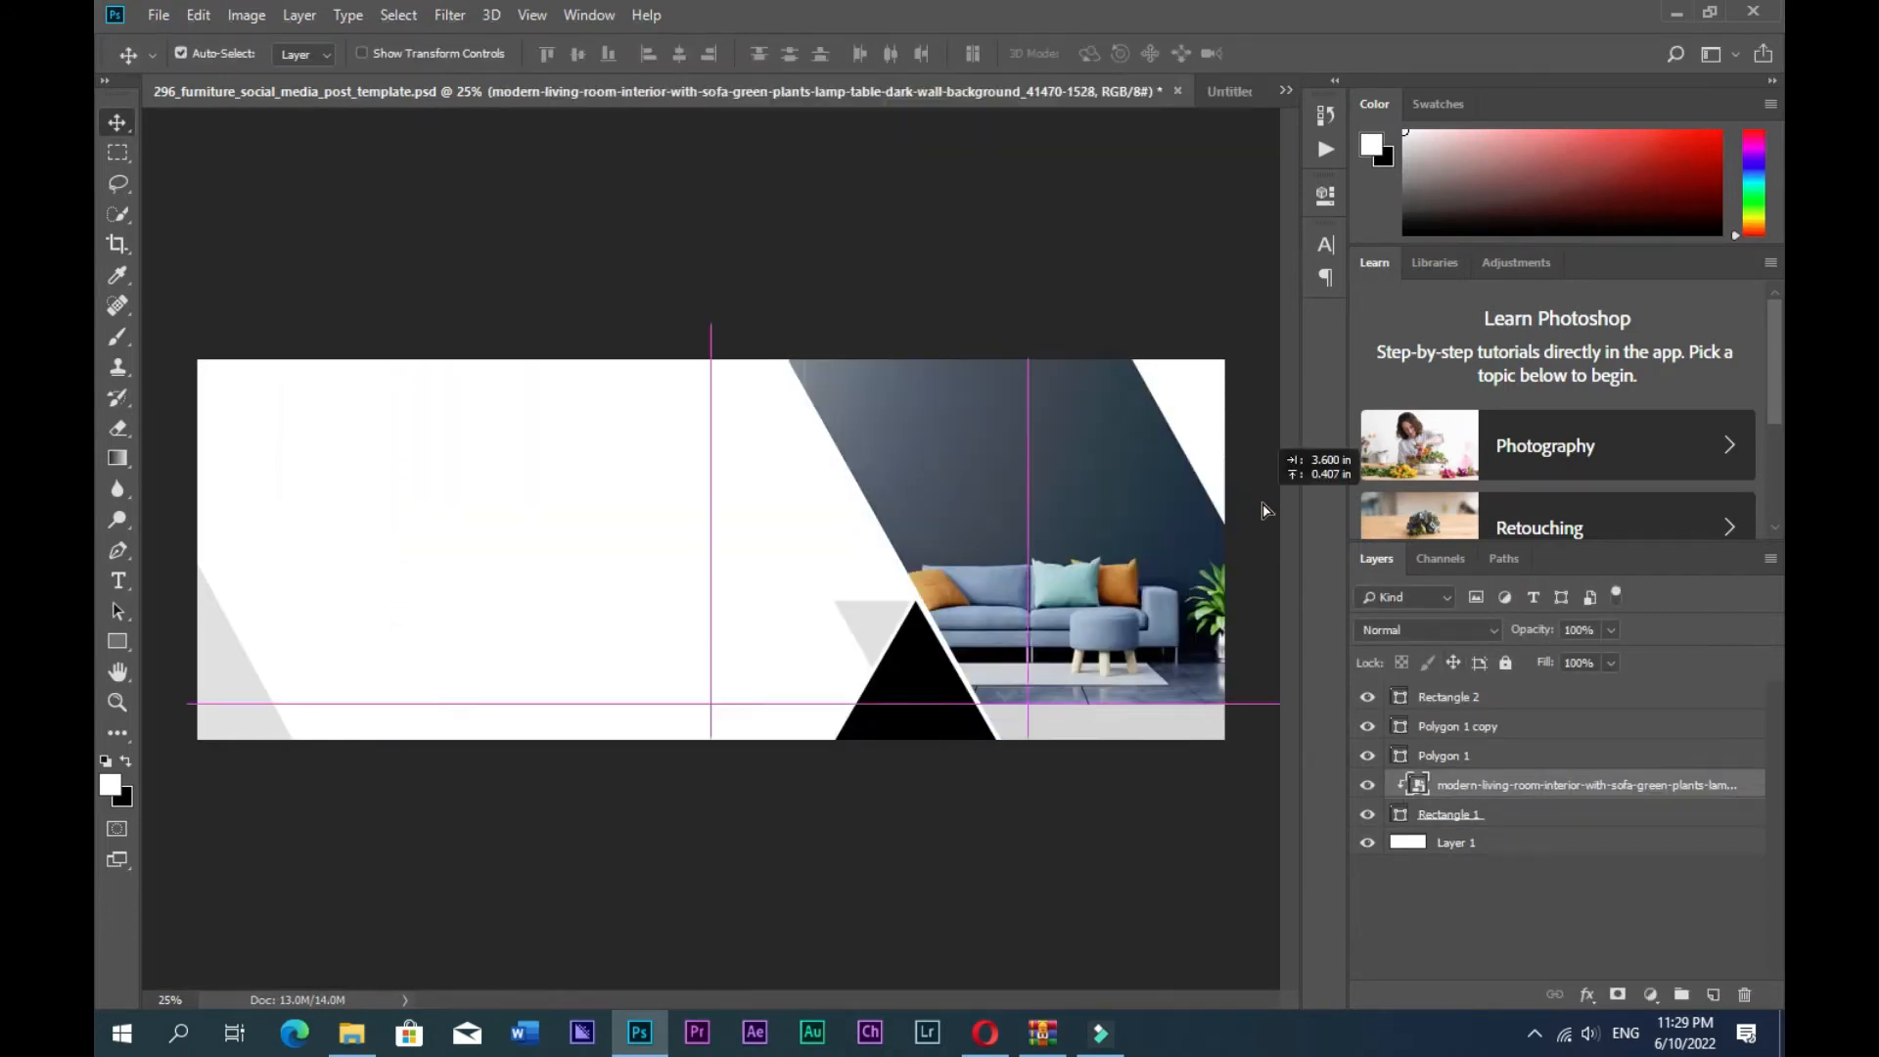
drag(1289, 635, 1115, 517)
key(ctrl+t)
key(Return)
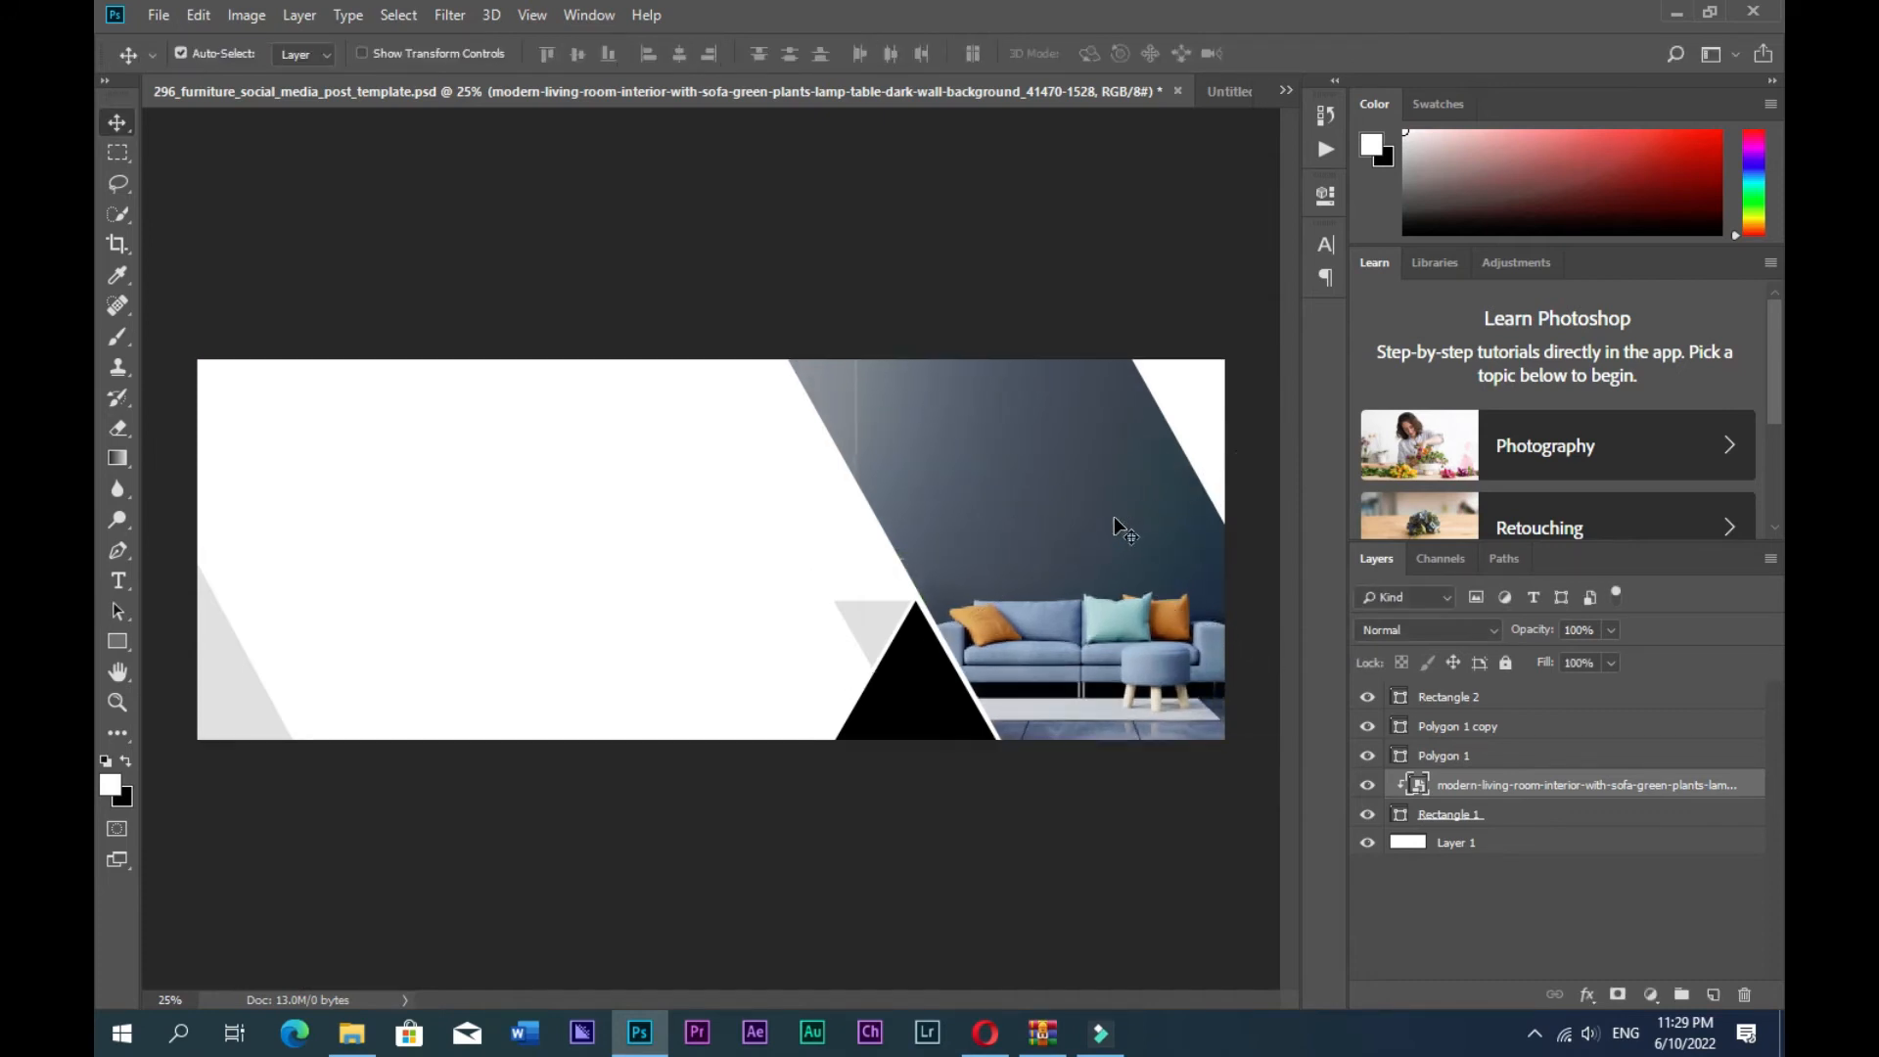
click(843, 786)
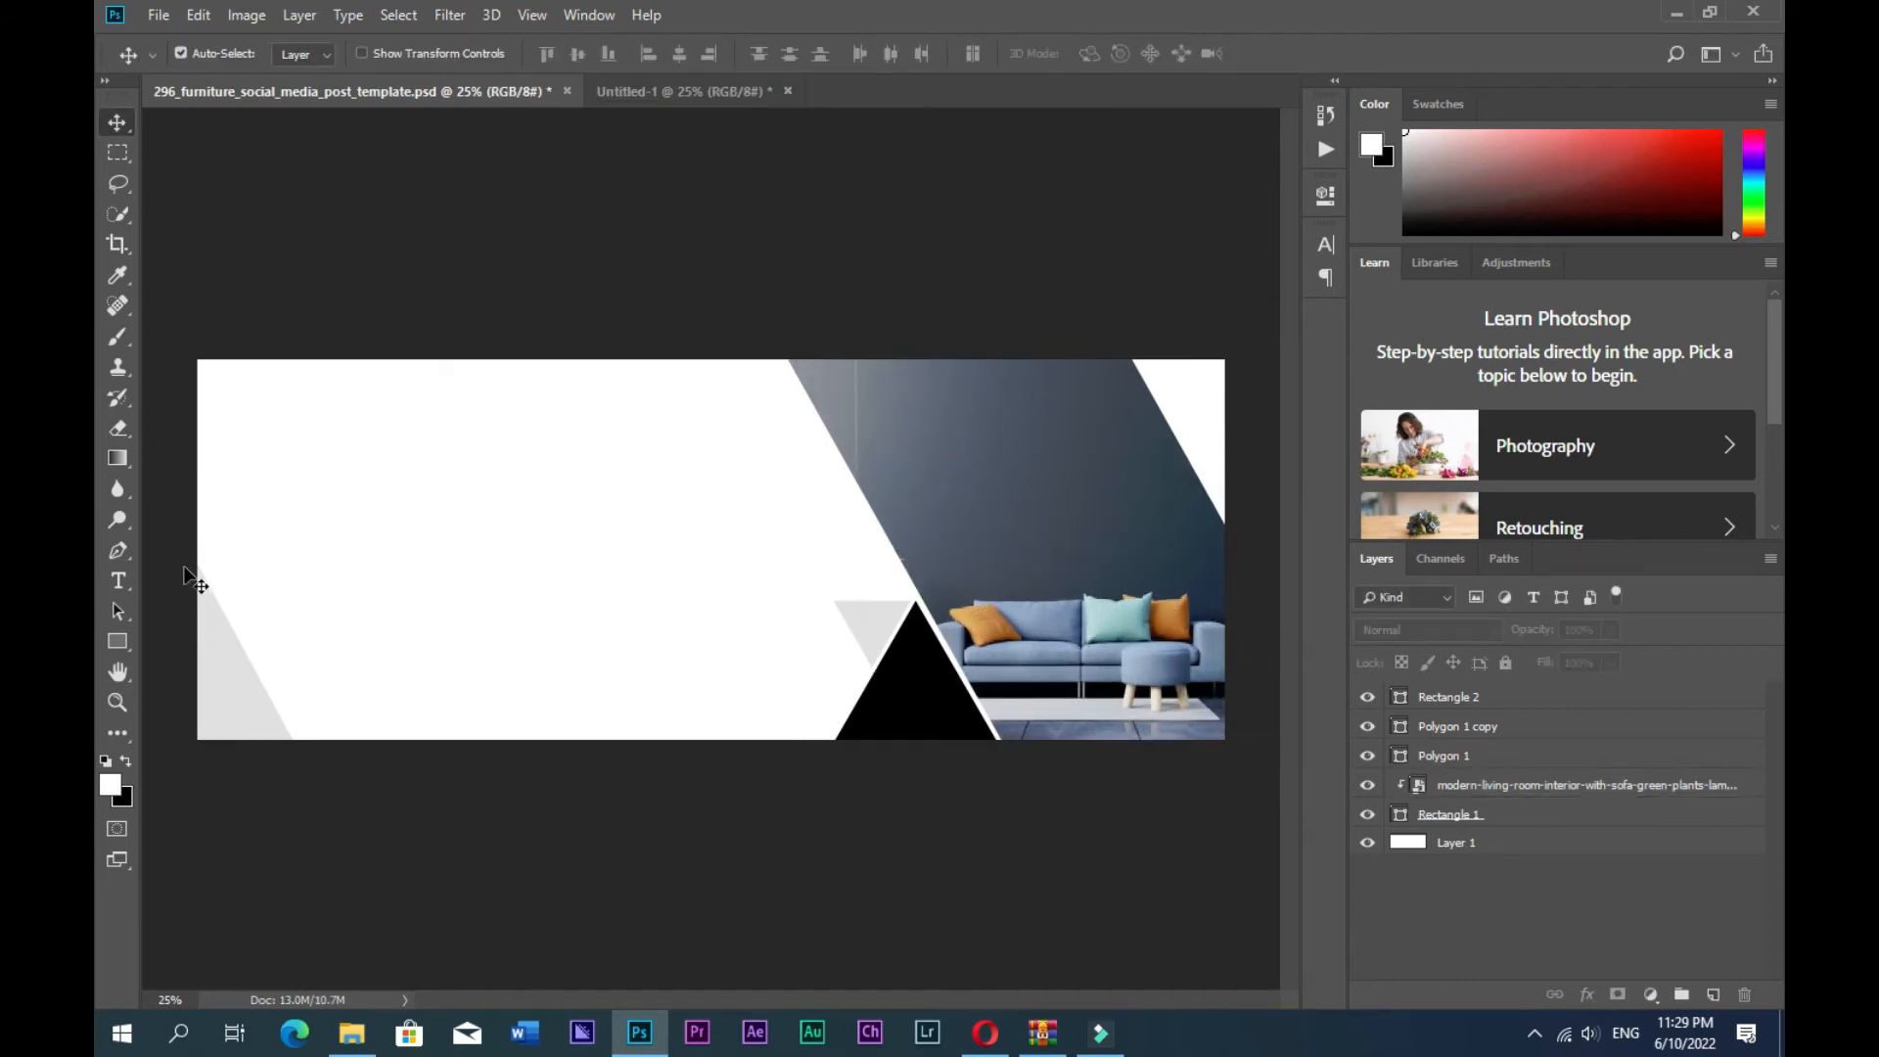
- Recolour the large black triangle to the orange-brown sampled from the orange cushion in the photo
click(930, 703)
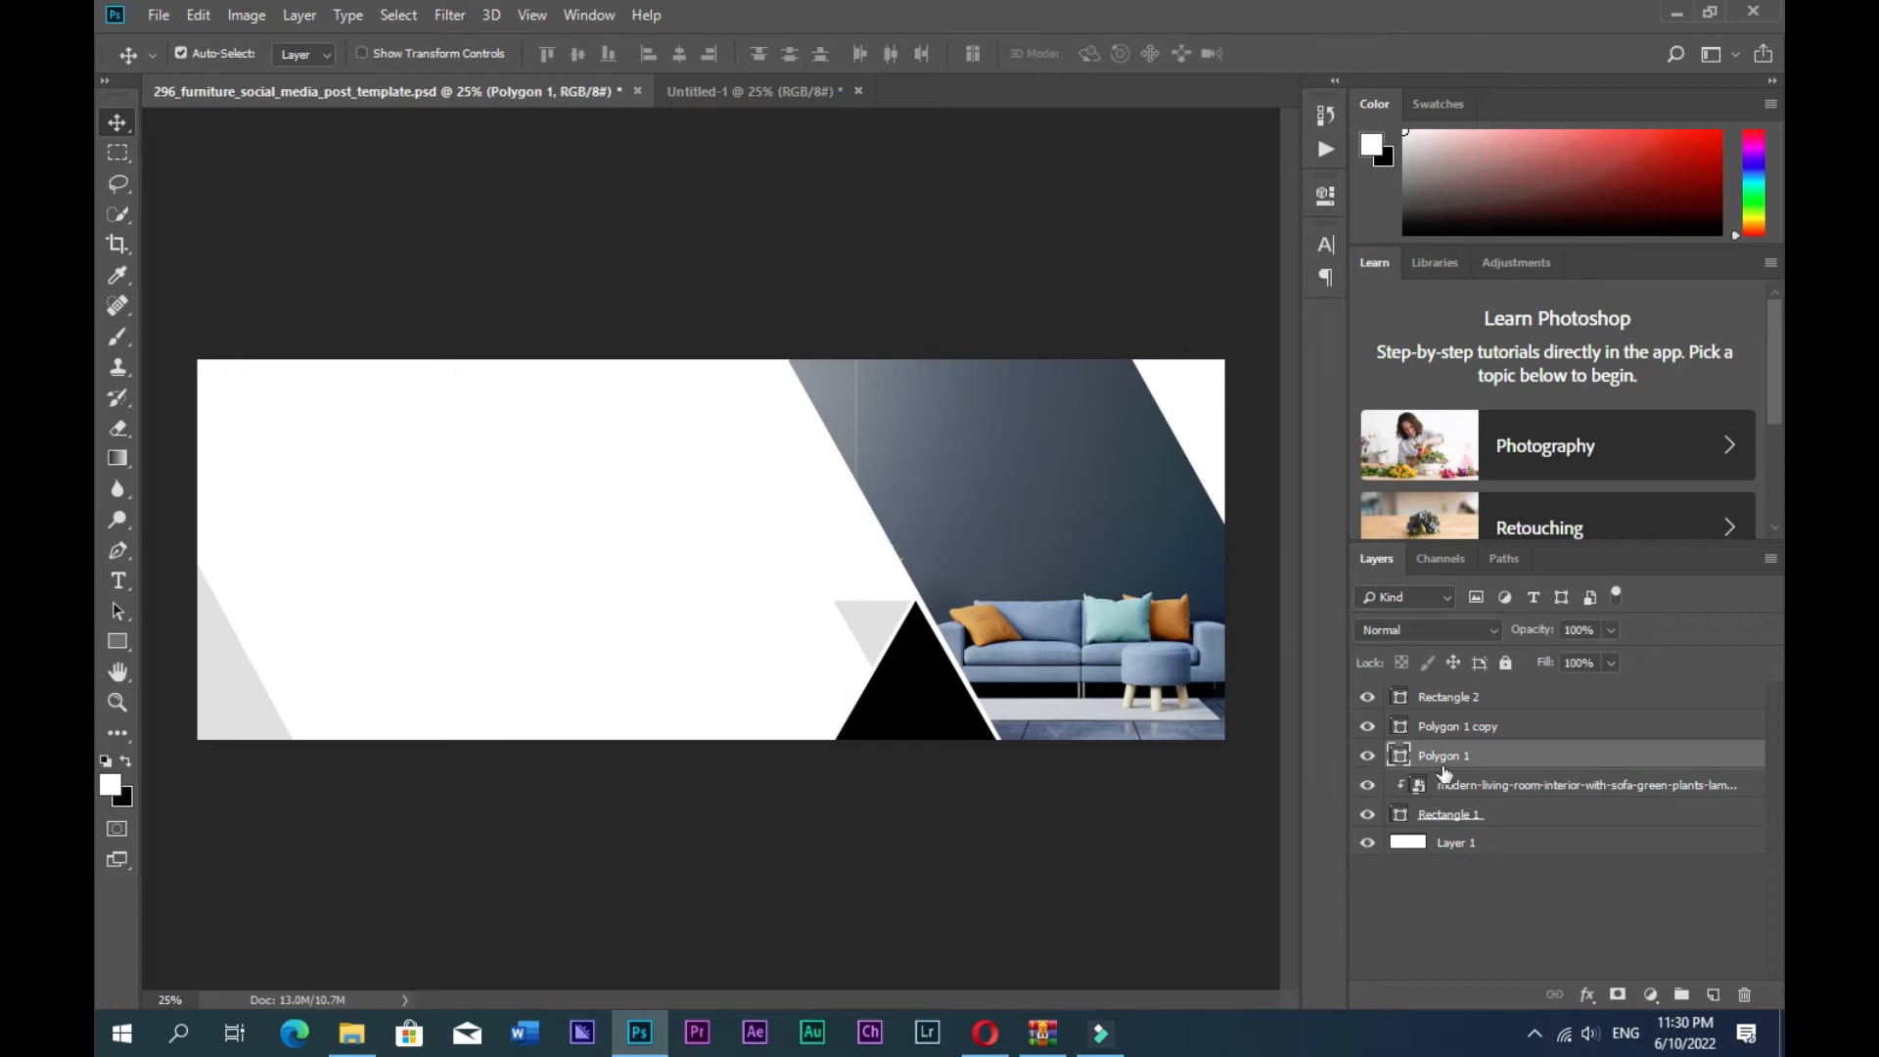
double_click(1399, 756)
click(1190, 623)
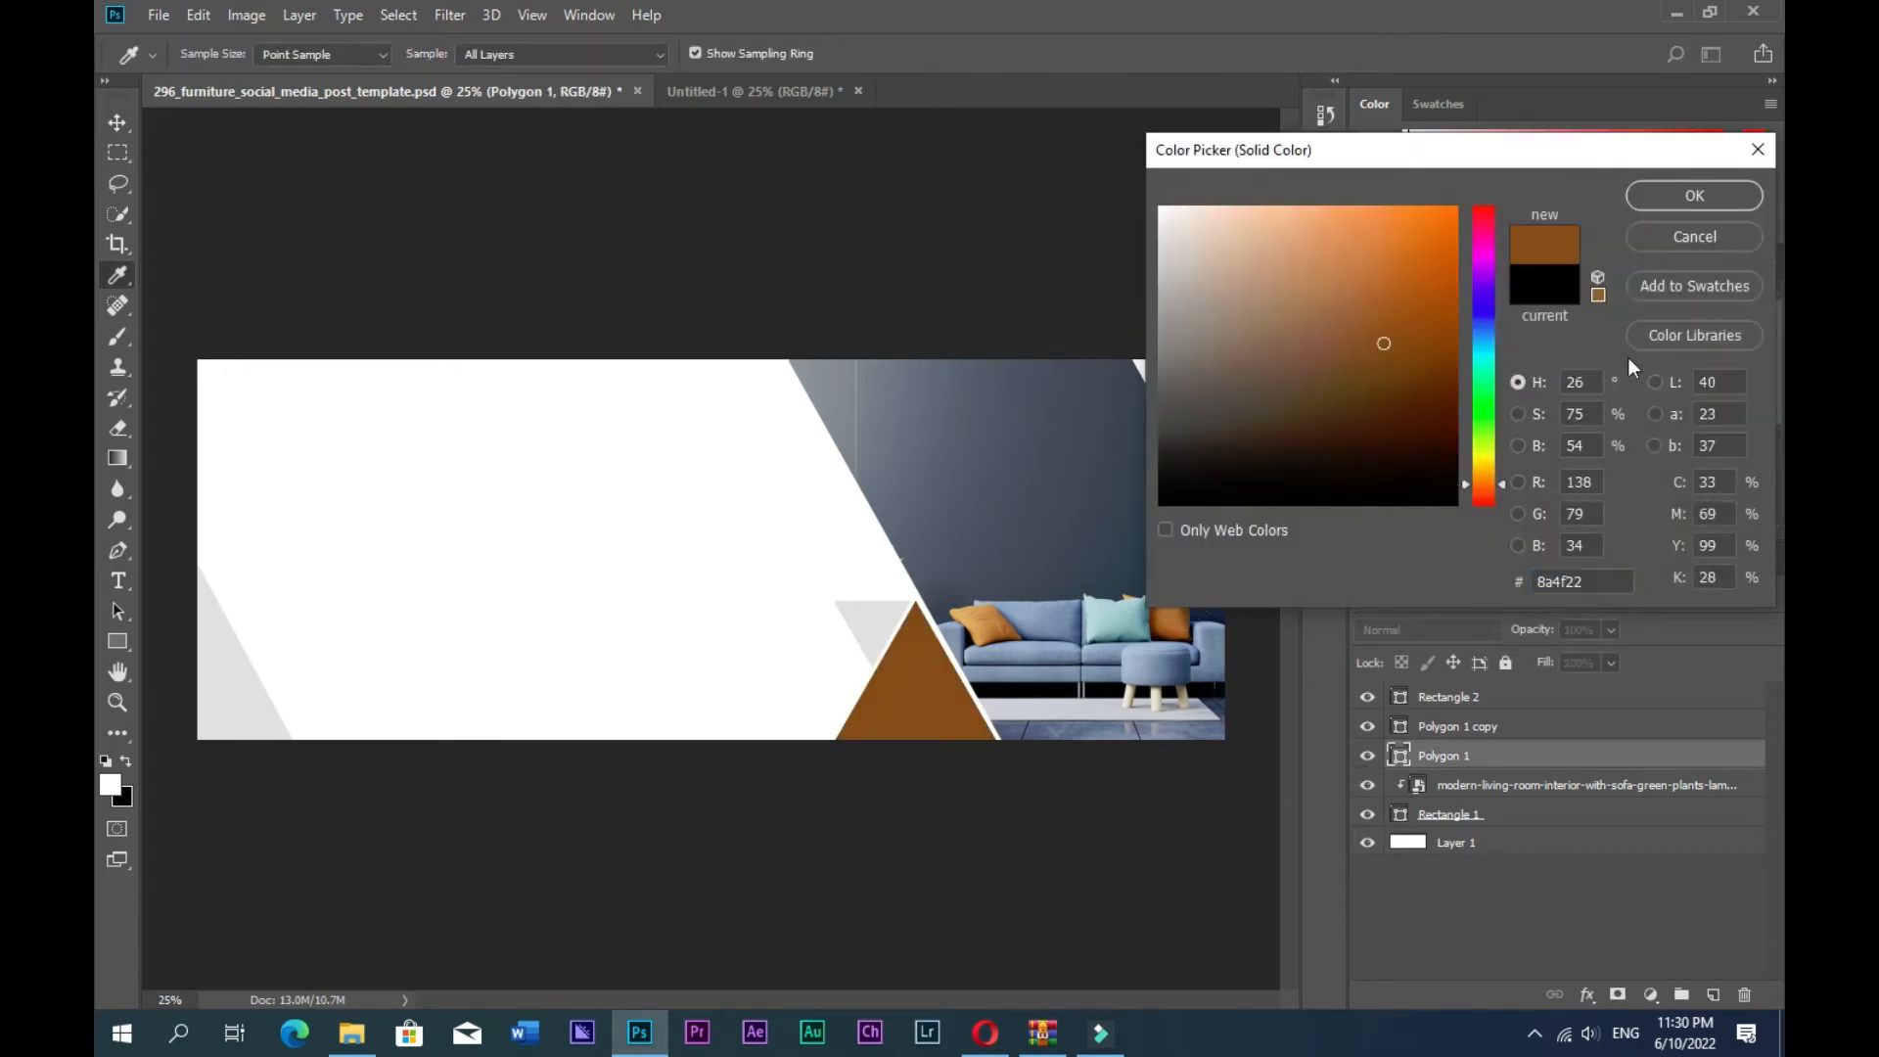
drag(1304, 164, 1313, 103)
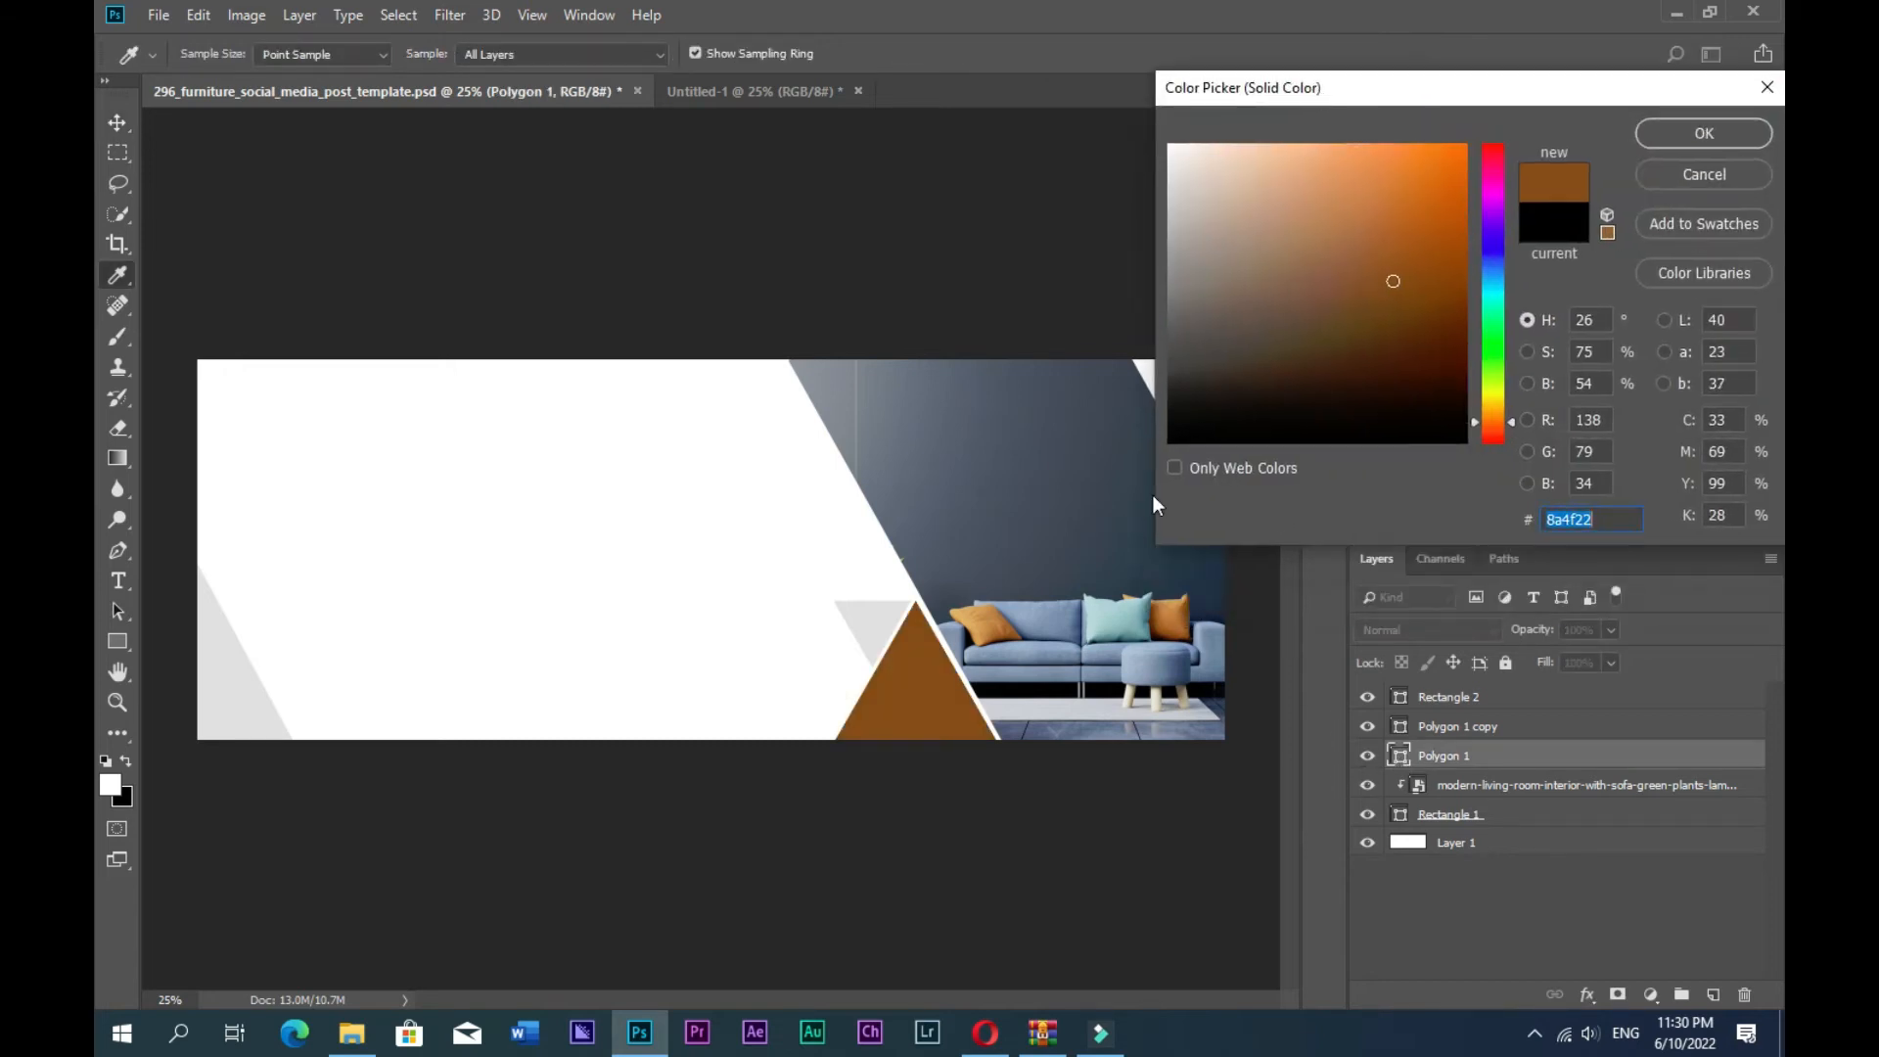
click(1179, 619)
click(1703, 134)
click(697, 467)
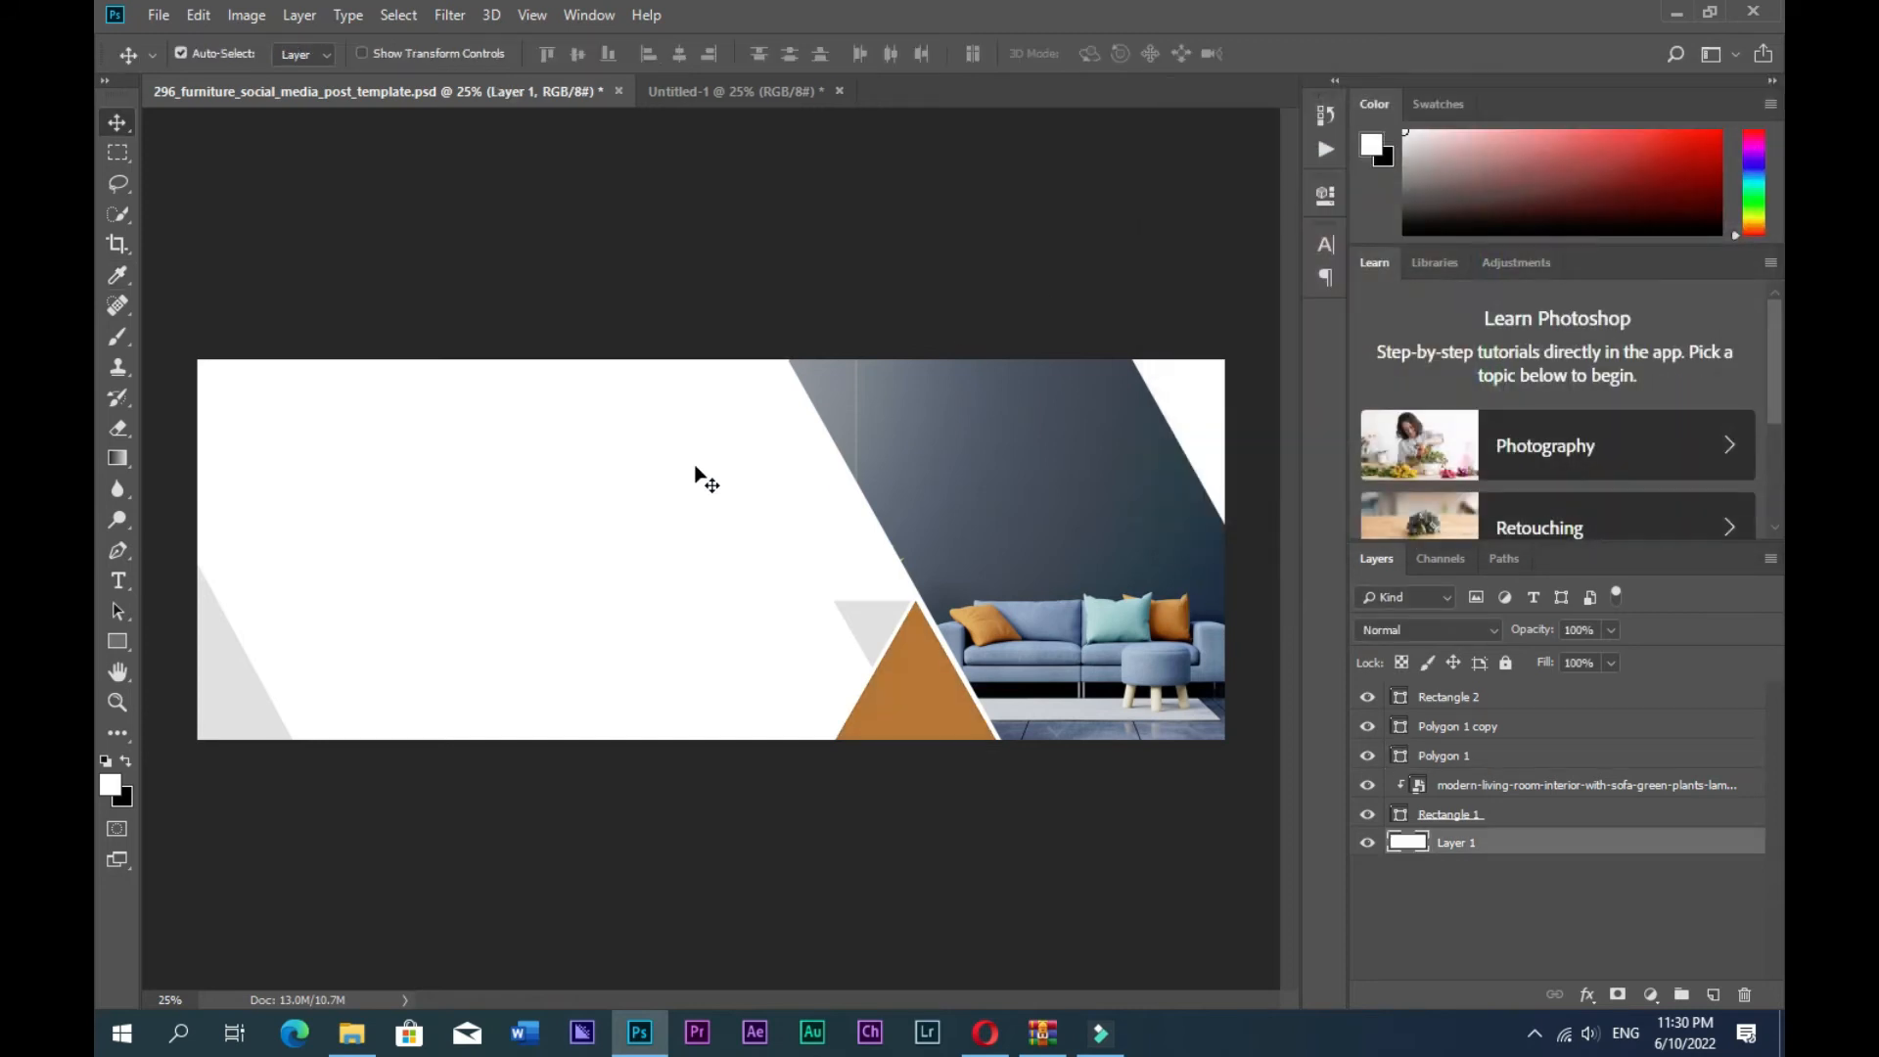
- Copy the "Simple & Modern", "Furniture" and lorem ipsum texts from the Untitled-1 document into the furniture banner
click(748, 94)
click(593, 515)
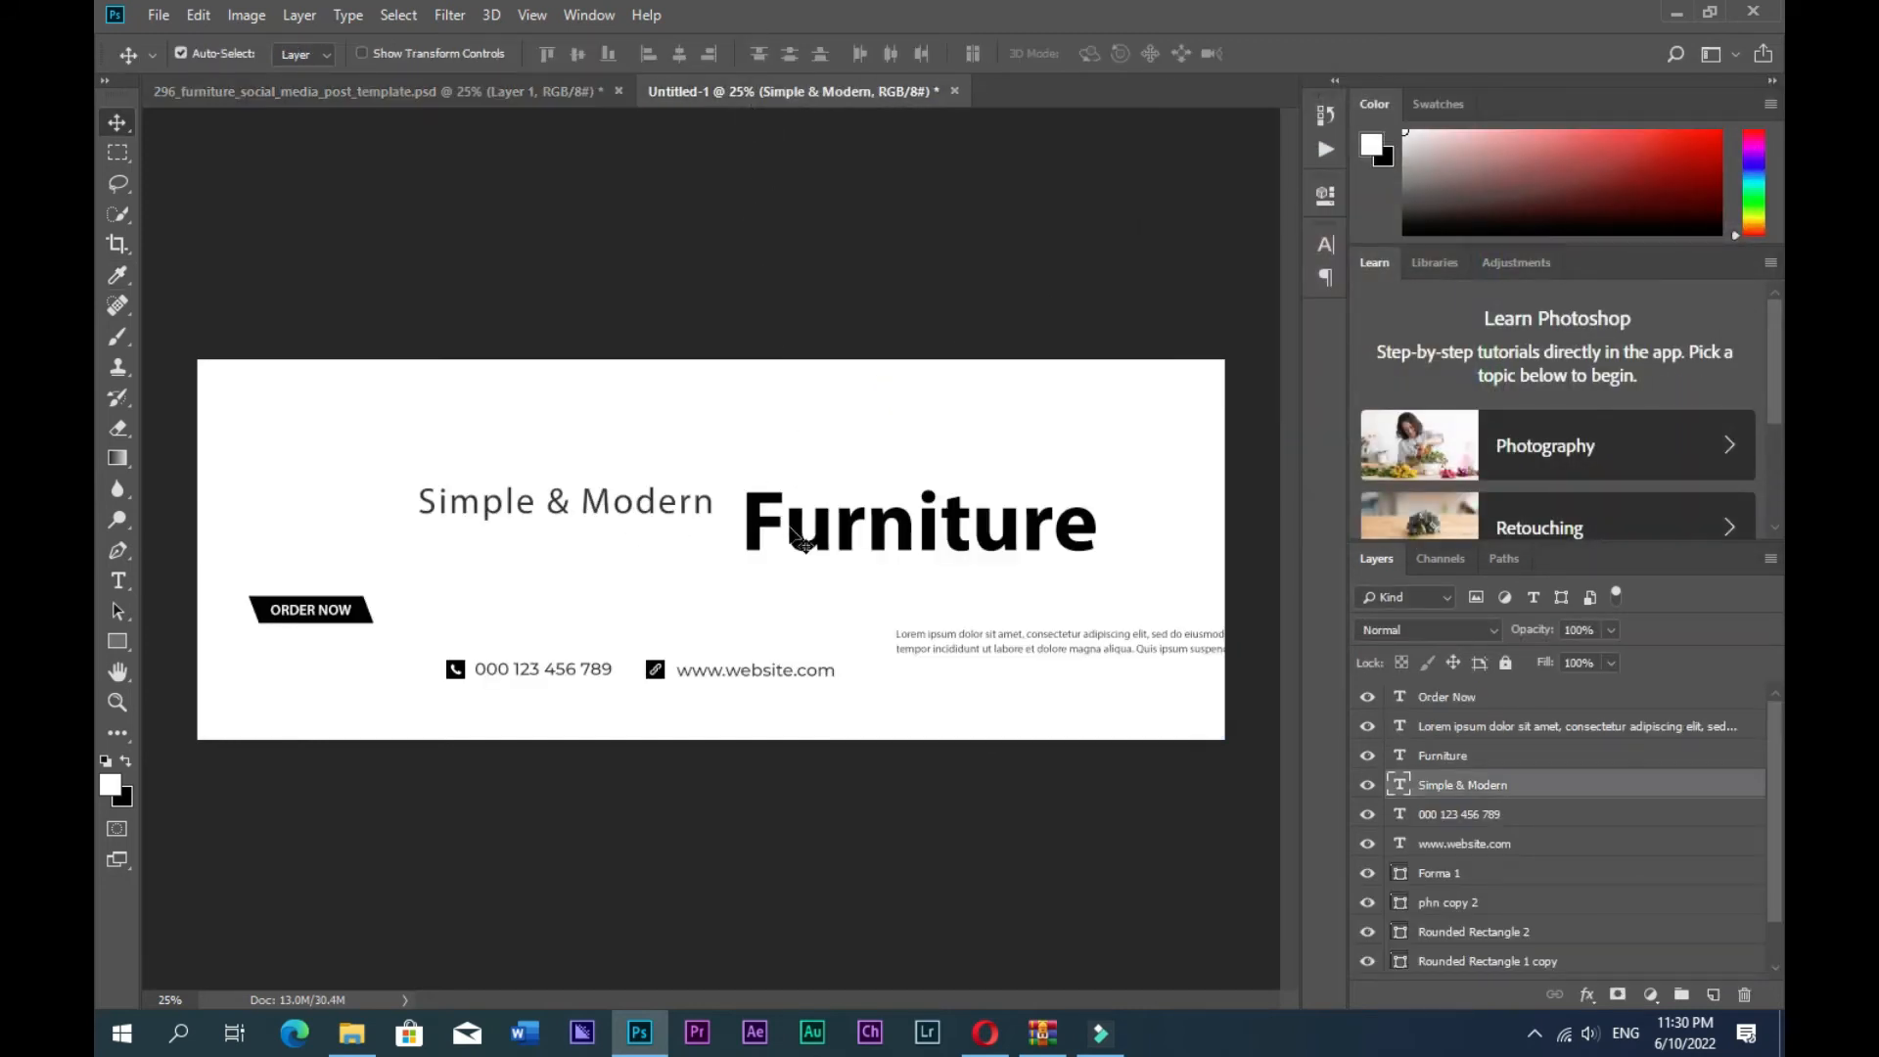
shift+click(762, 534)
shift+click(938, 643)
drag(749, 514, 550, 480)
click(569, 571)
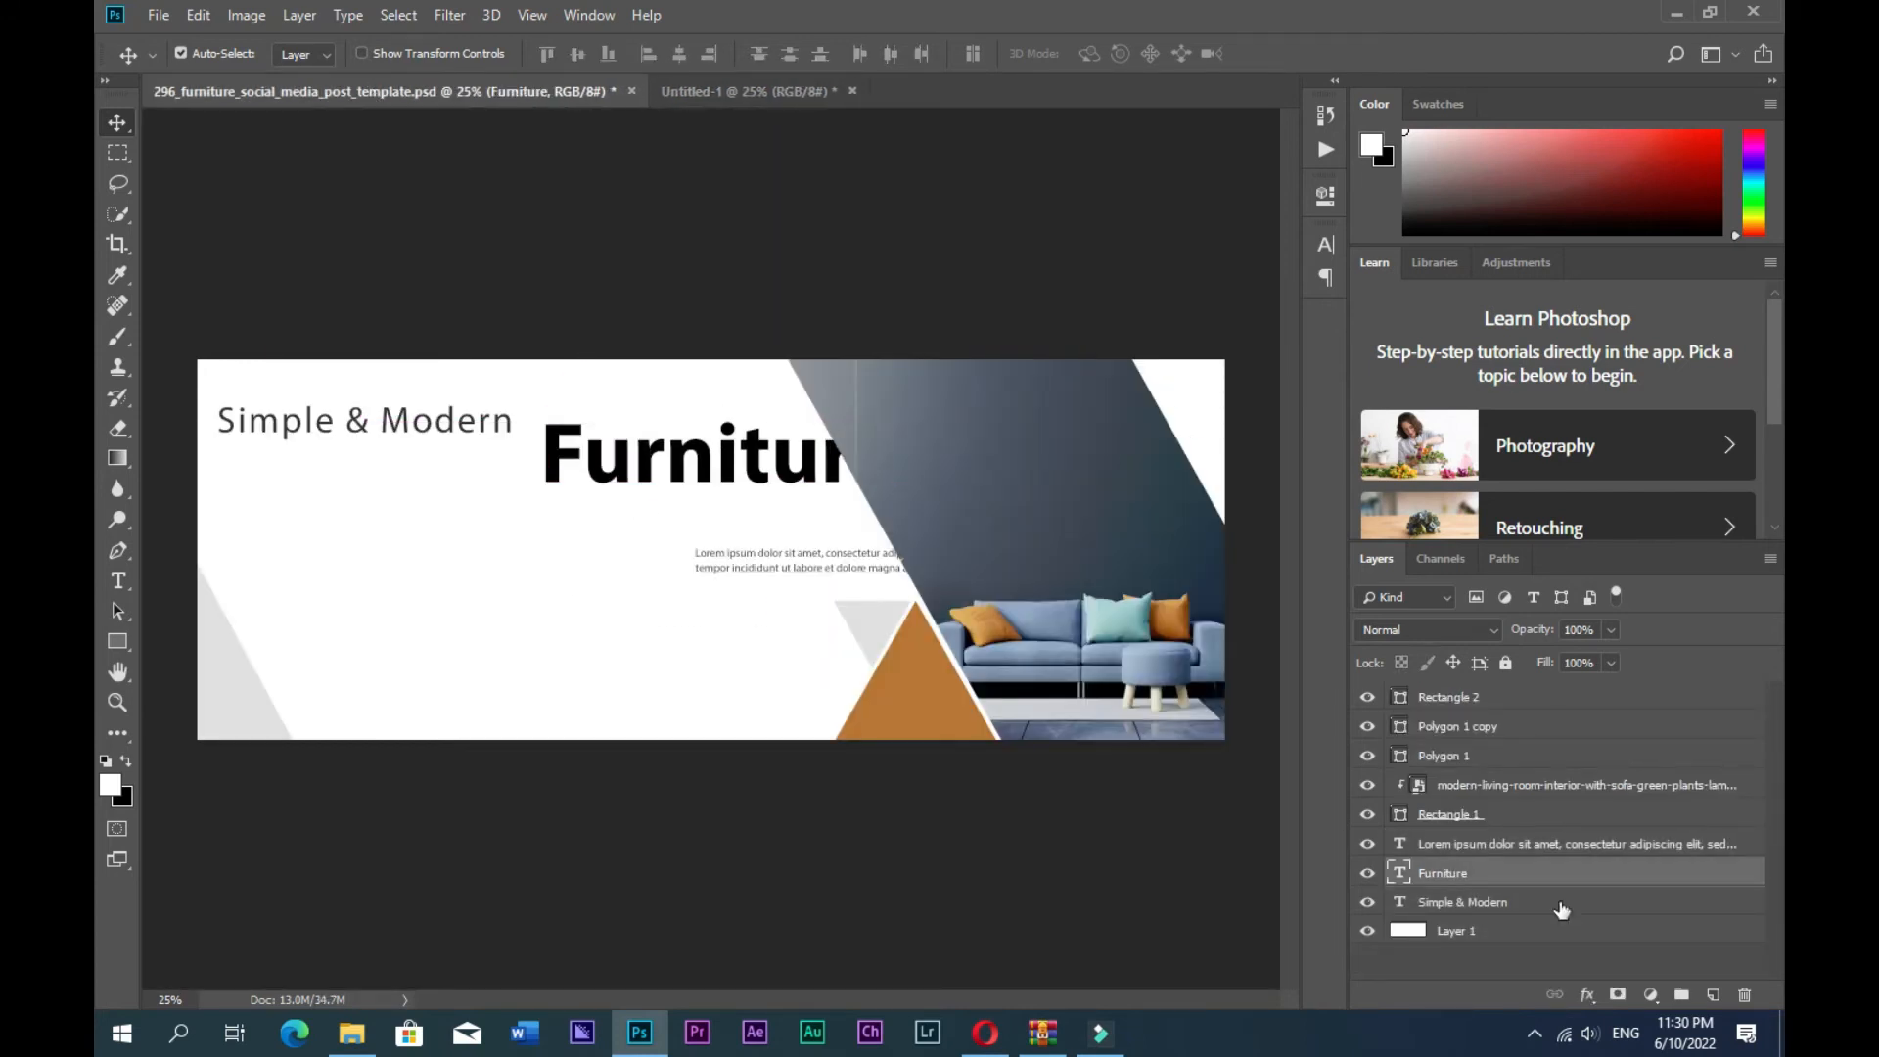
- Align the left edges of the two headline texts and the lorem ipsum paragraph
shift+click(1471, 848)
shift+click(1463, 901)
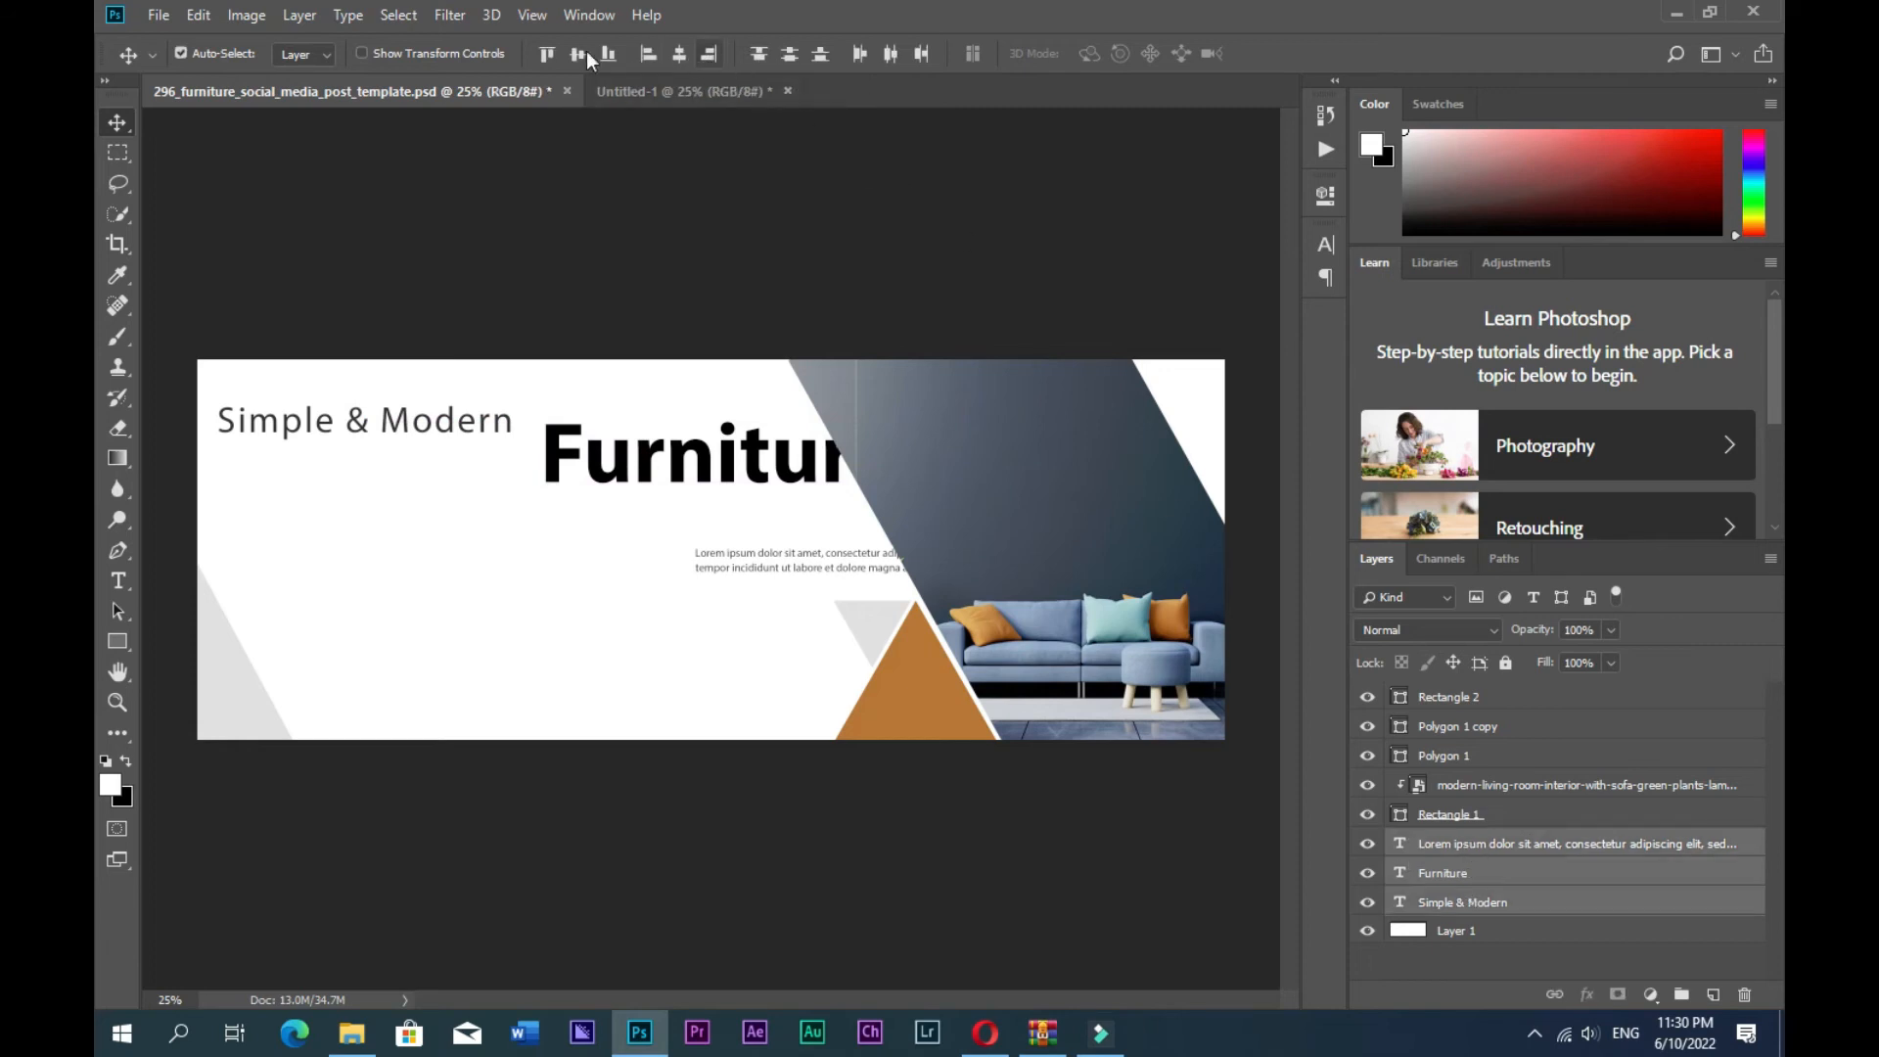
click(648, 55)
click(425, 499)
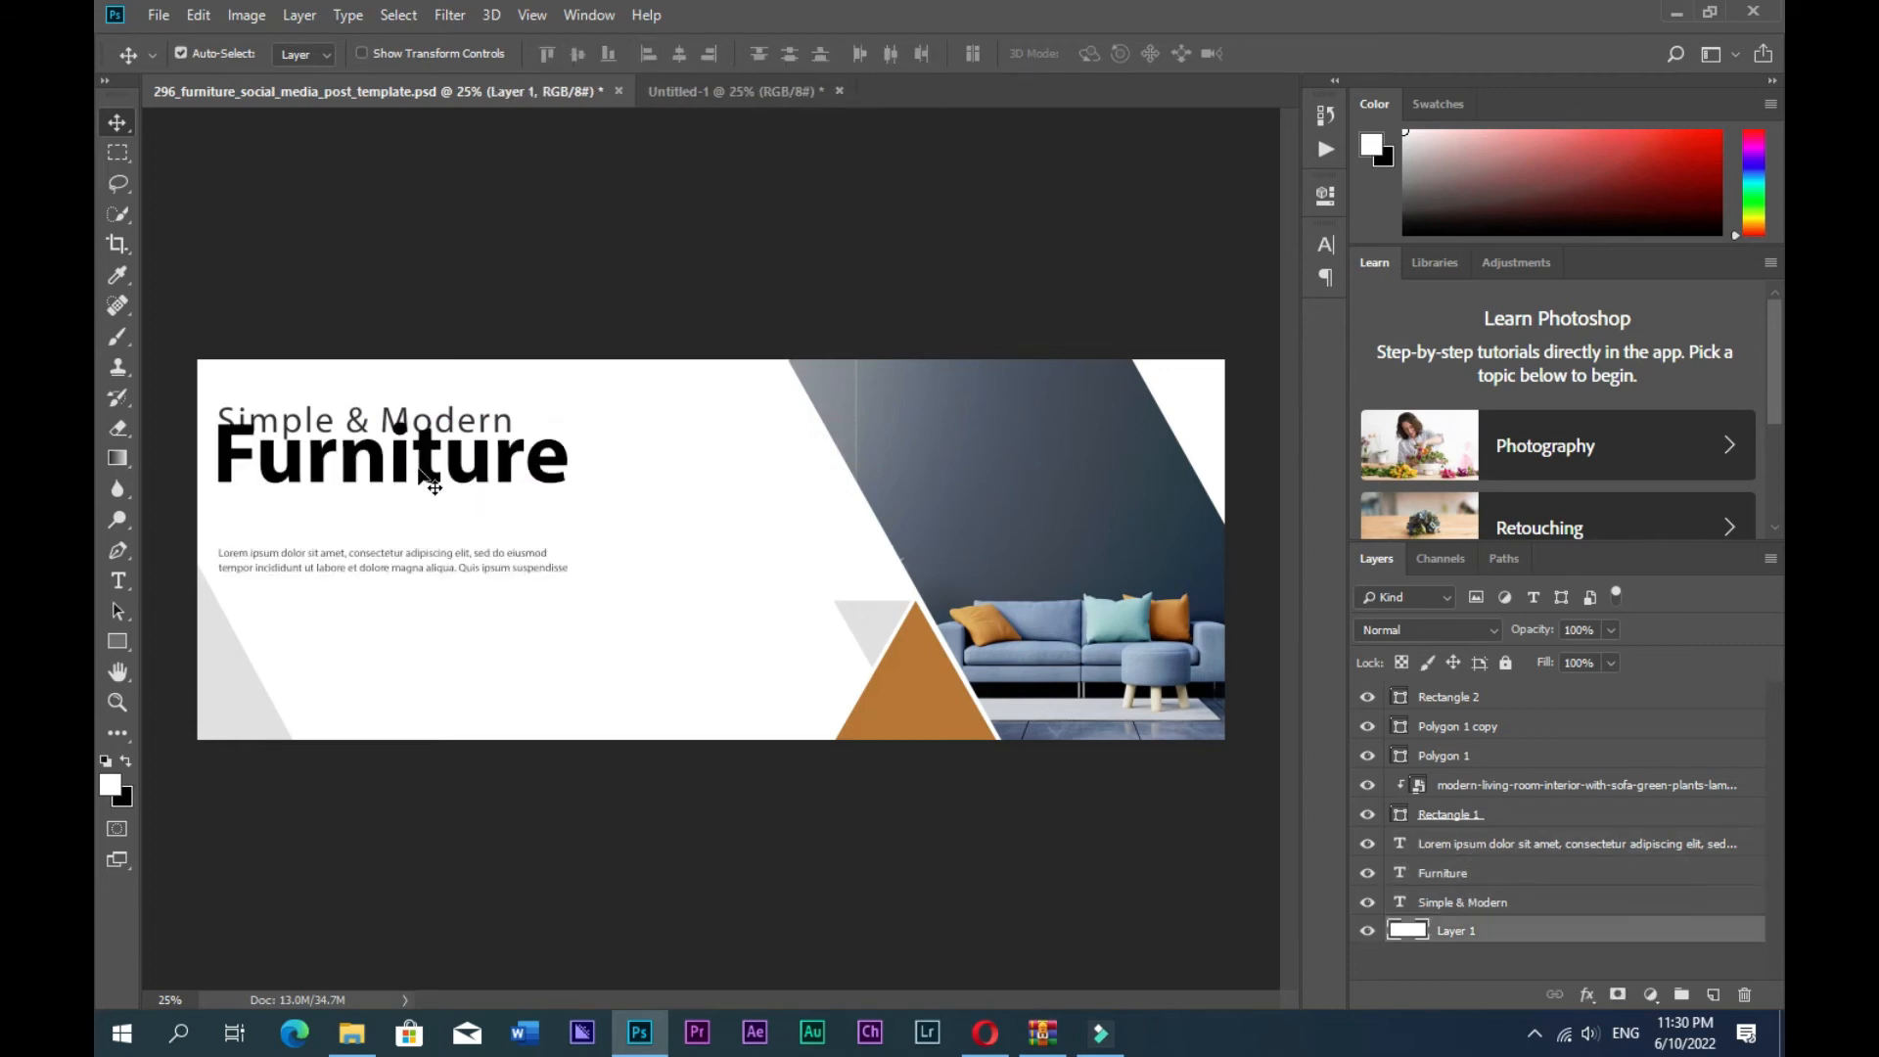
- Move the "Furniture" heading down so it clears the "Simple & Modern" line
click(423, 470)
key(shift+Down)
key(shift+Down)
key(shift+Down)
key(shift+Down)
key(shift+Down)
key(shift+Down)
key(shift+Down)
key(shift+Down)
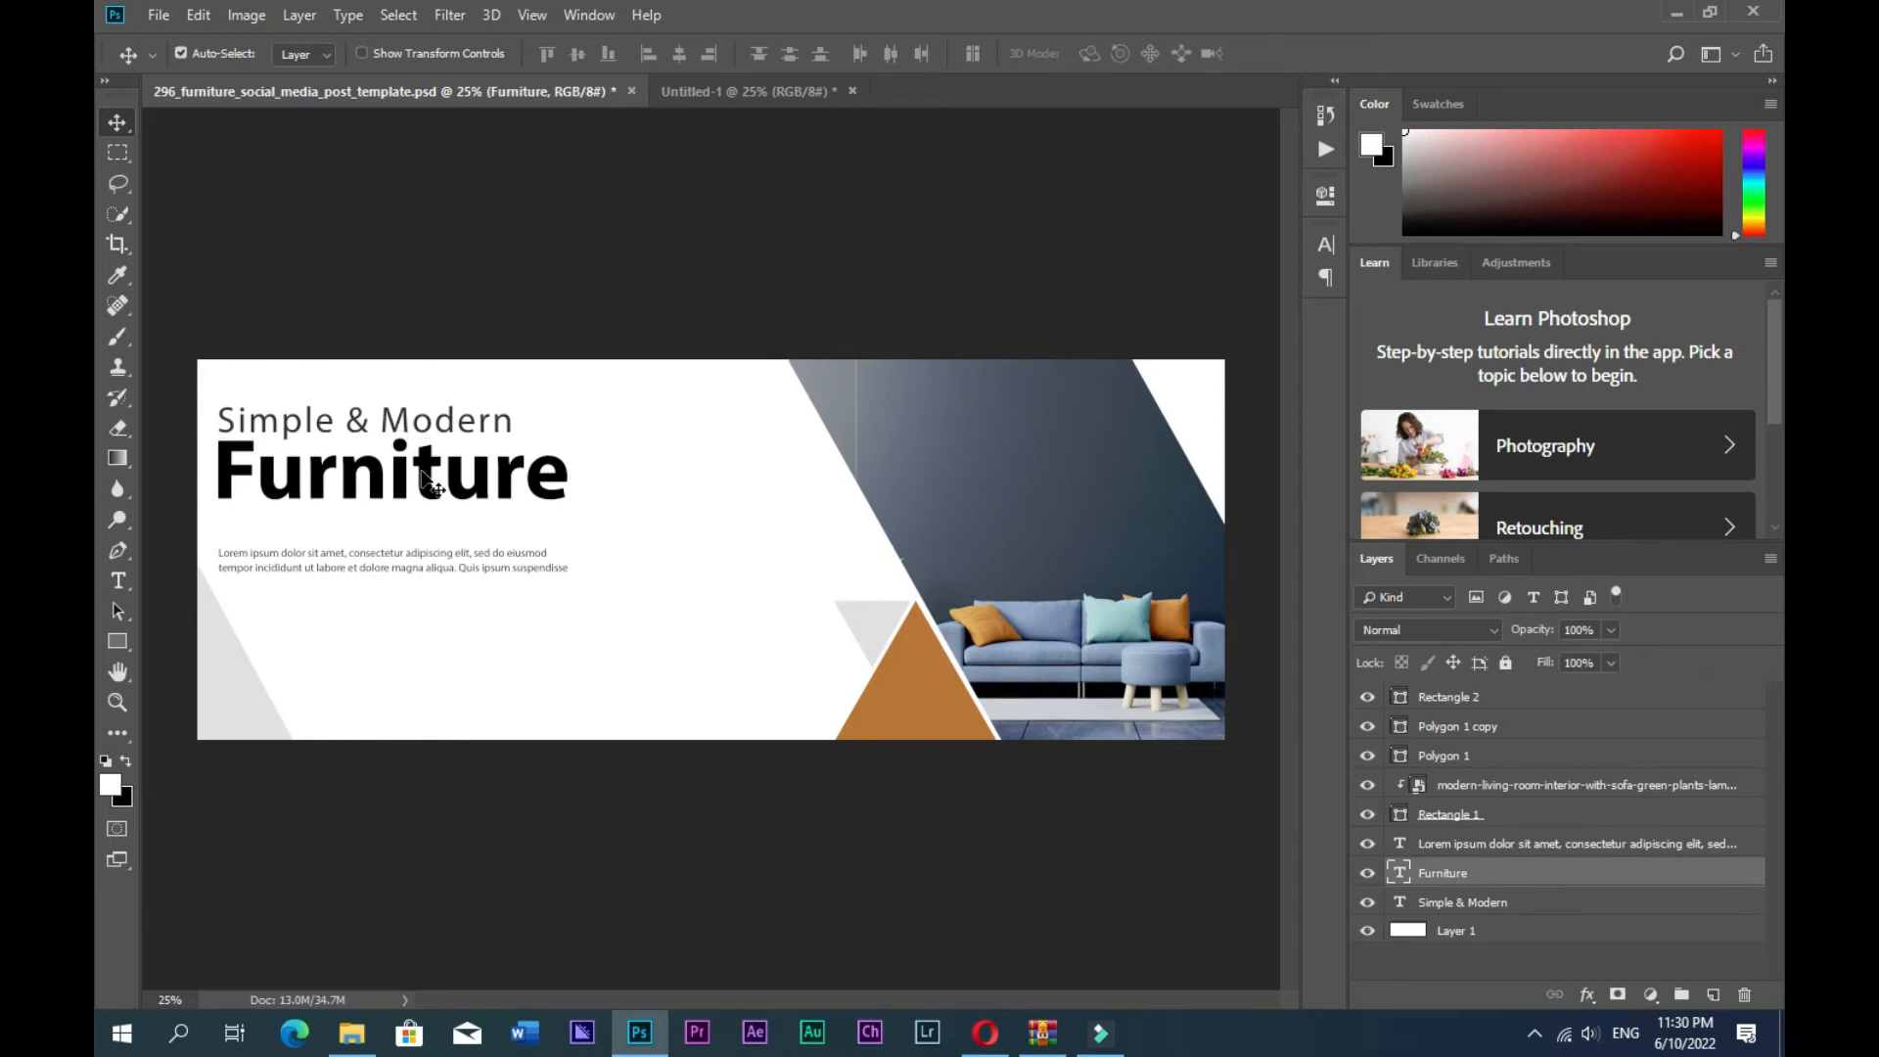
key(shift+Down)
key(shift+Down)
- Move the lorem ipsum paragraph up close beneath the "Furniture" heading
click(384, 570)
key(shift+Up)
key(shift+Up)
key(shift+Up)
key(shift+Up)
key(shift+Up)
key(shift+Up)
key(shift+Up)
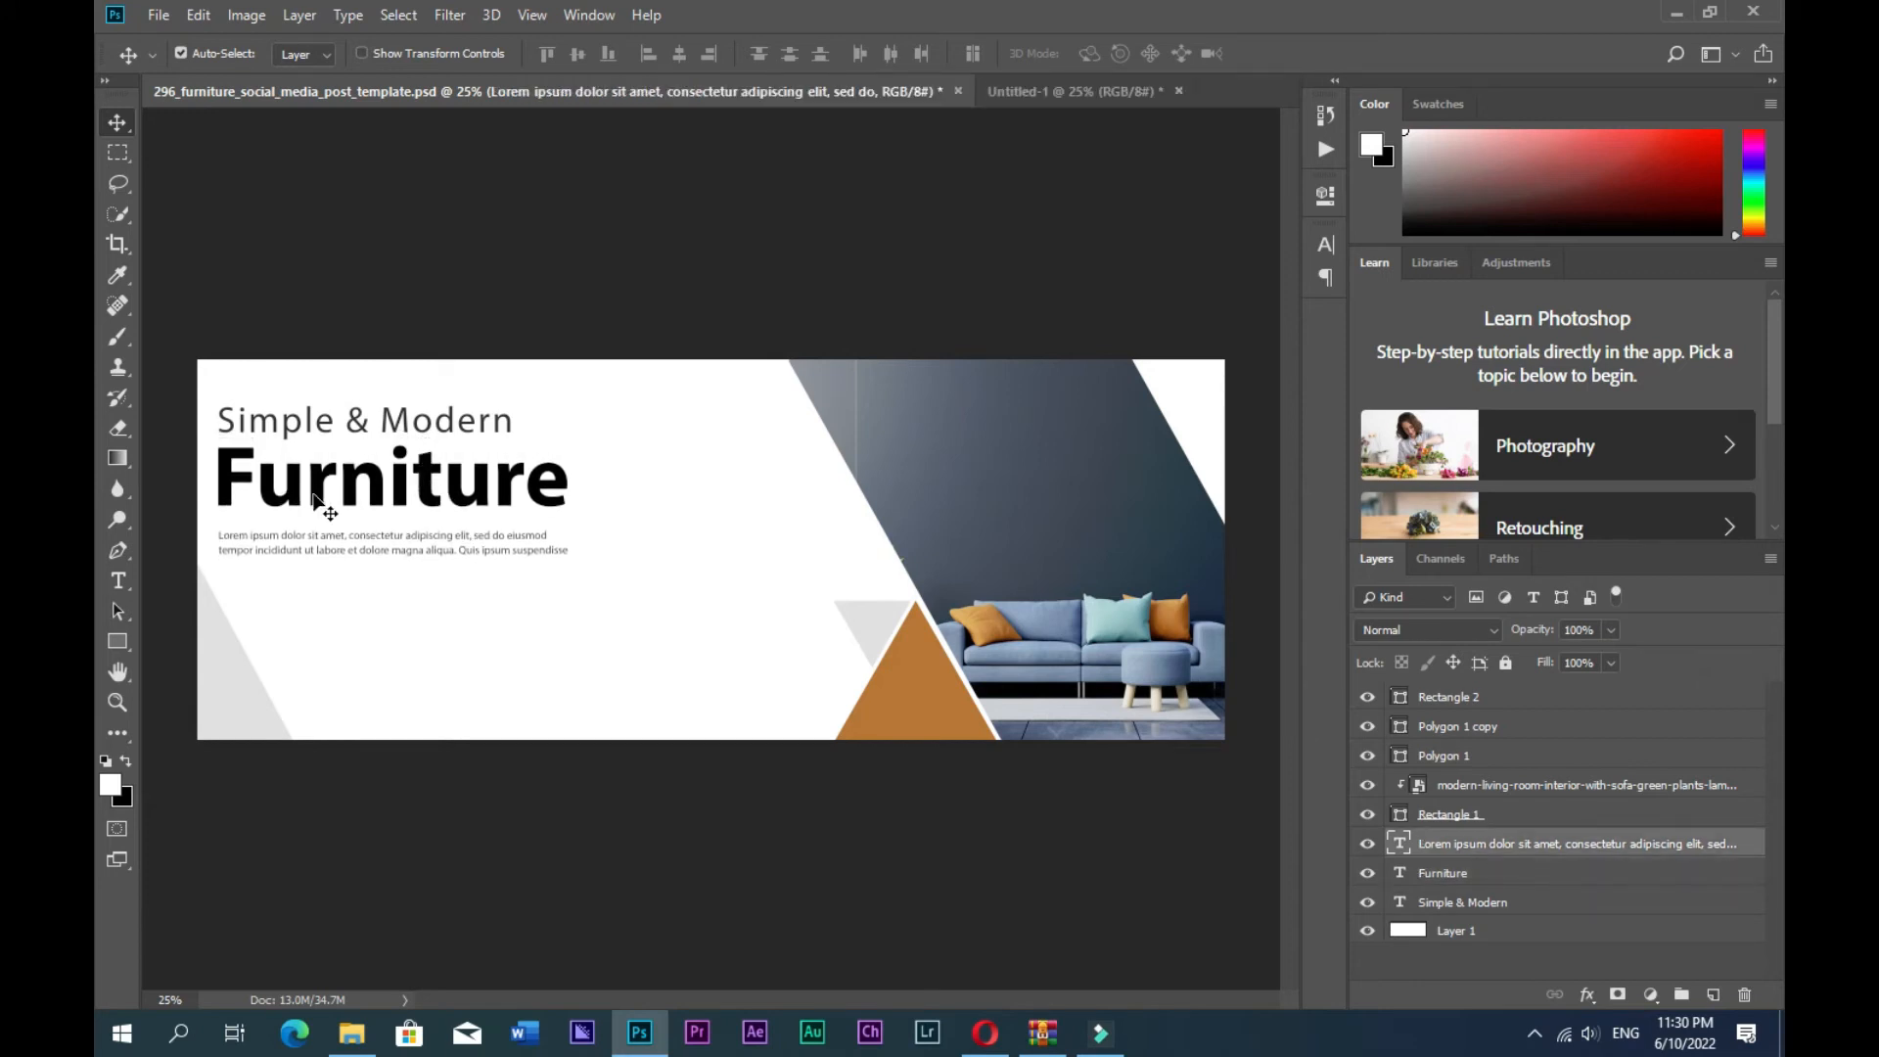
- Shift both headline texts and the paragraph together slightly right and down, away from the banner's edges
click(313, 499)
shift+click(299, 431)
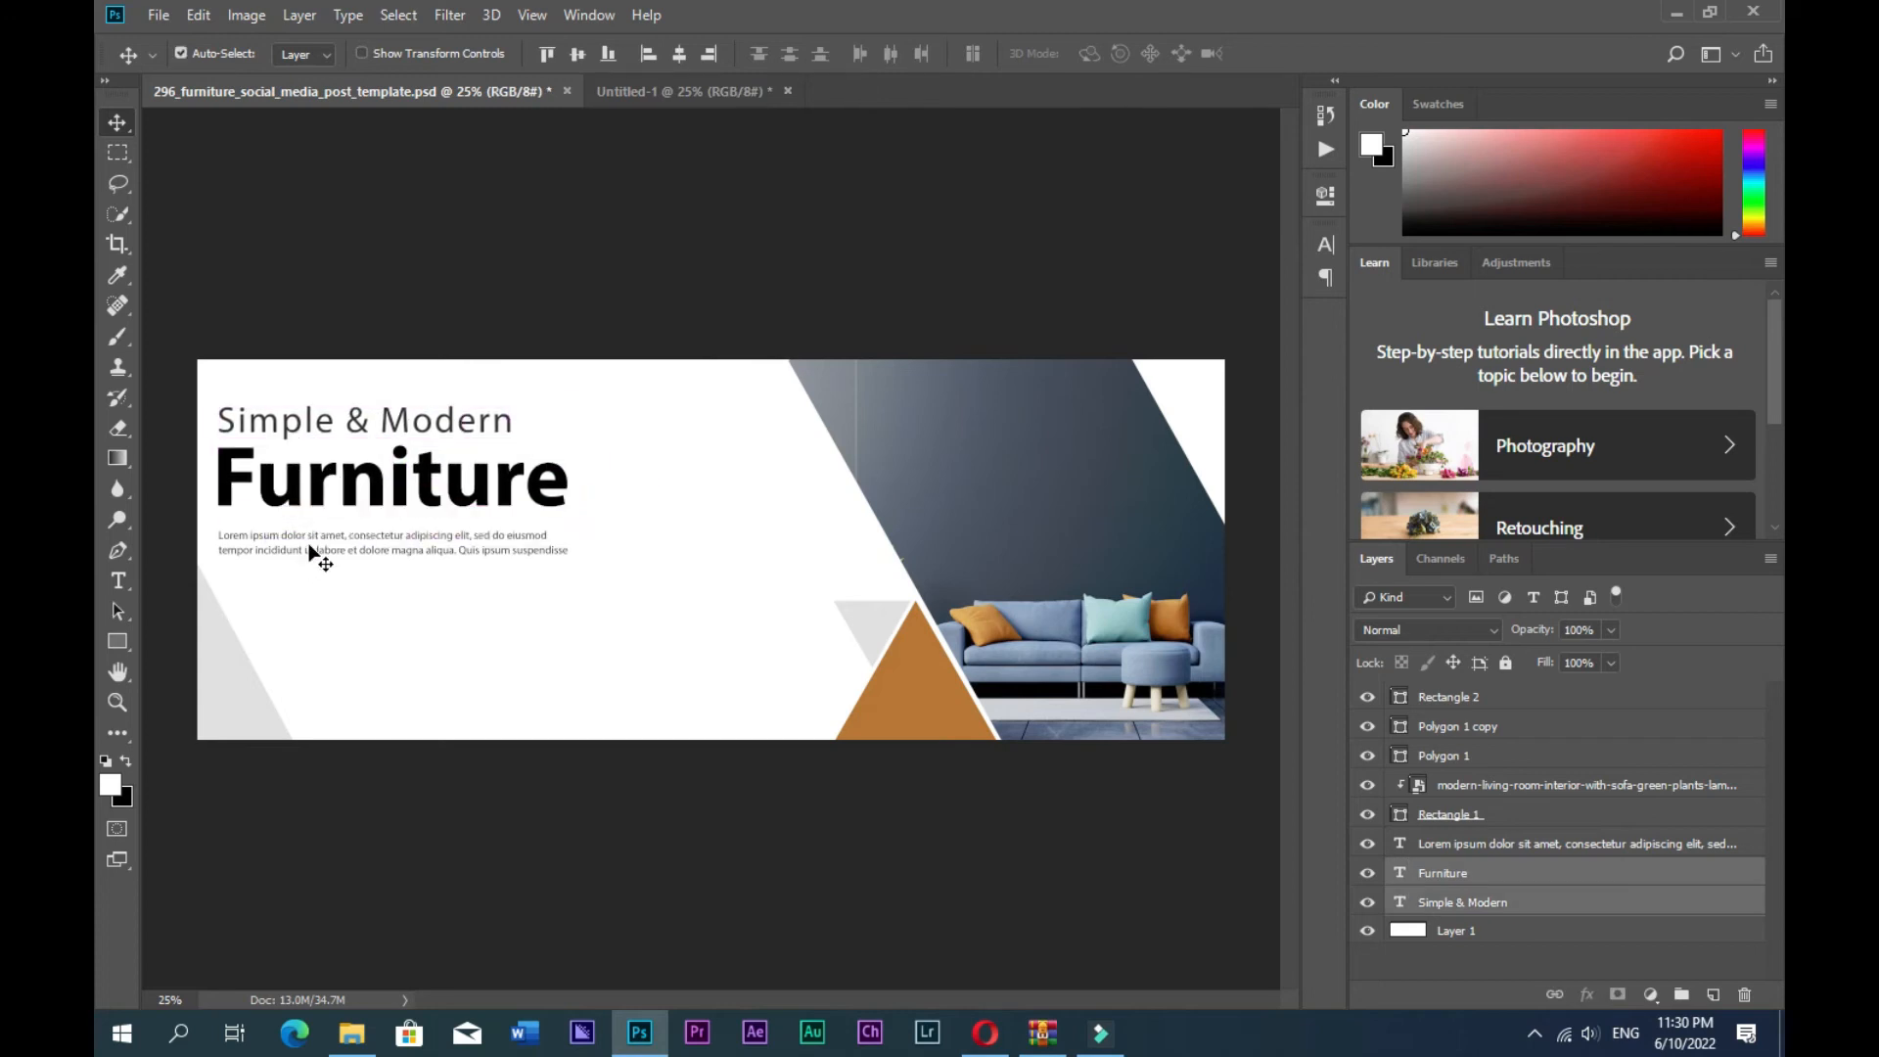
shift+click(310, 551)
drag(317, 499, 359, 508)
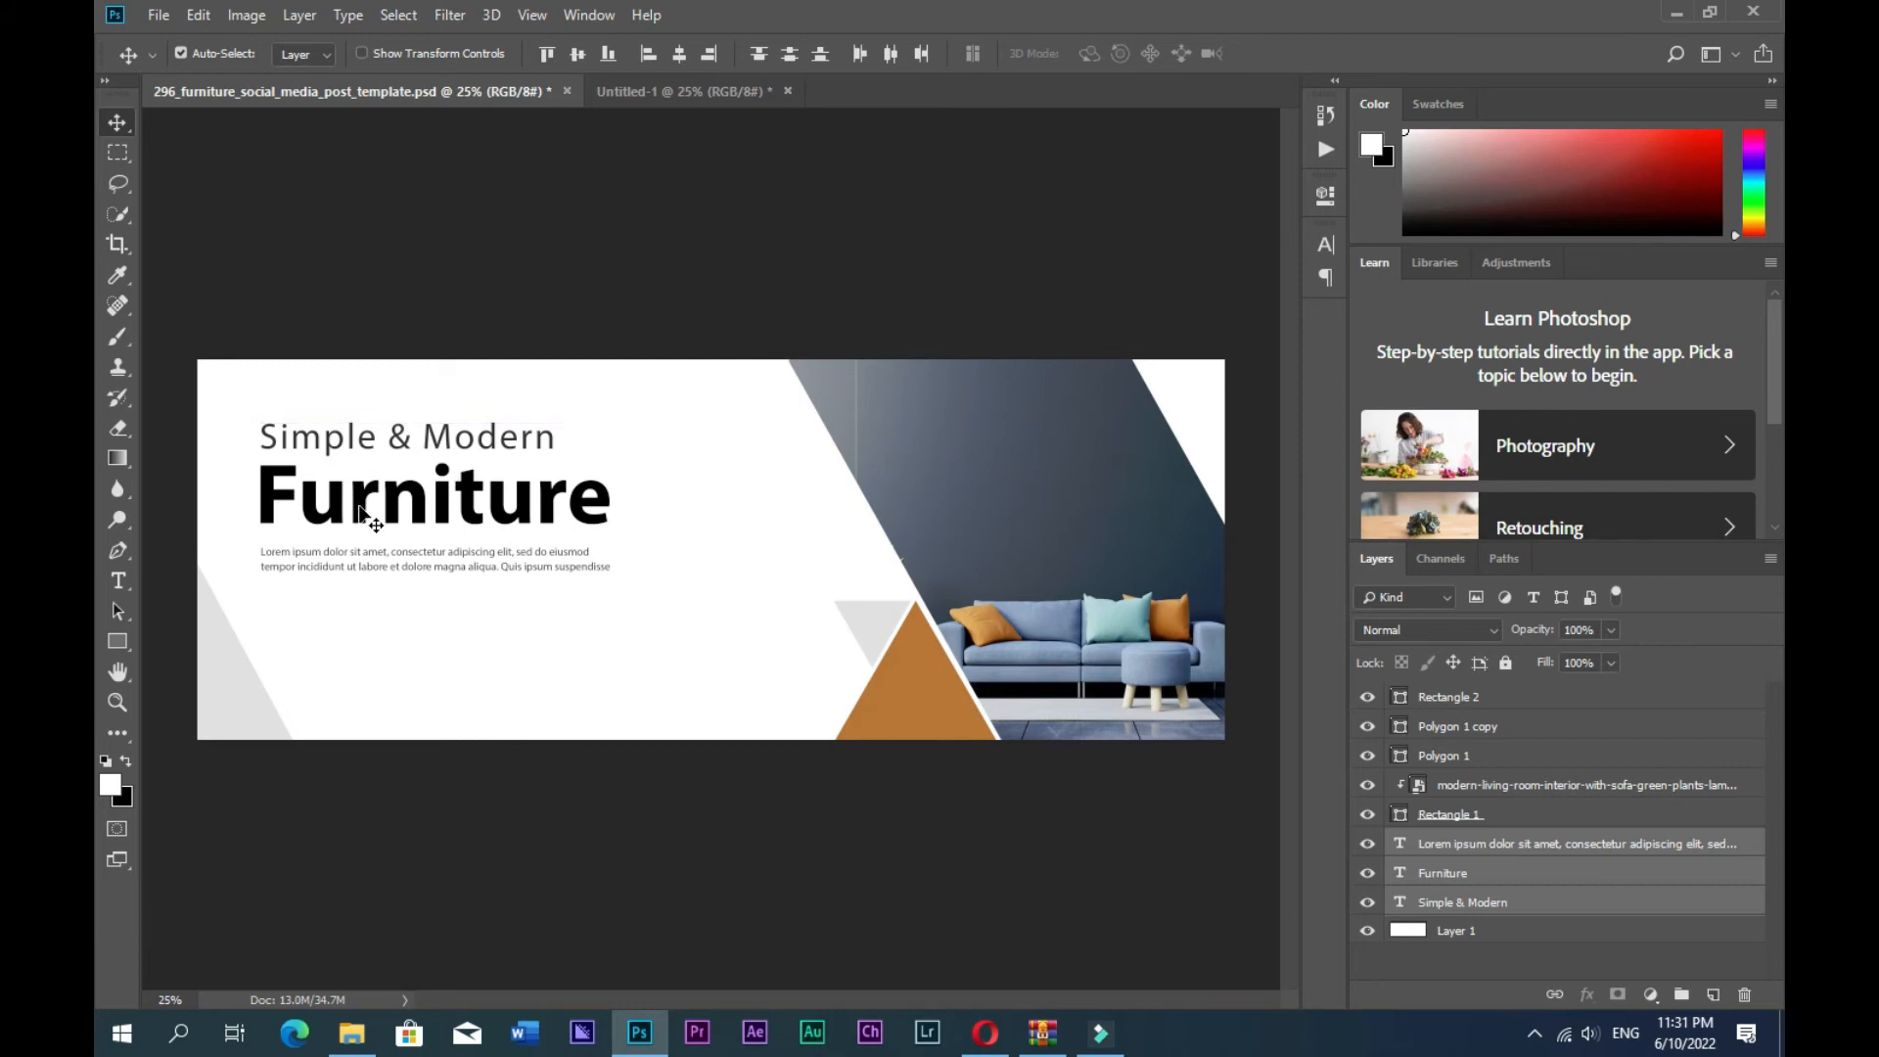
click(1431, 854)
double_click(1406, 855)
click(991, 53)
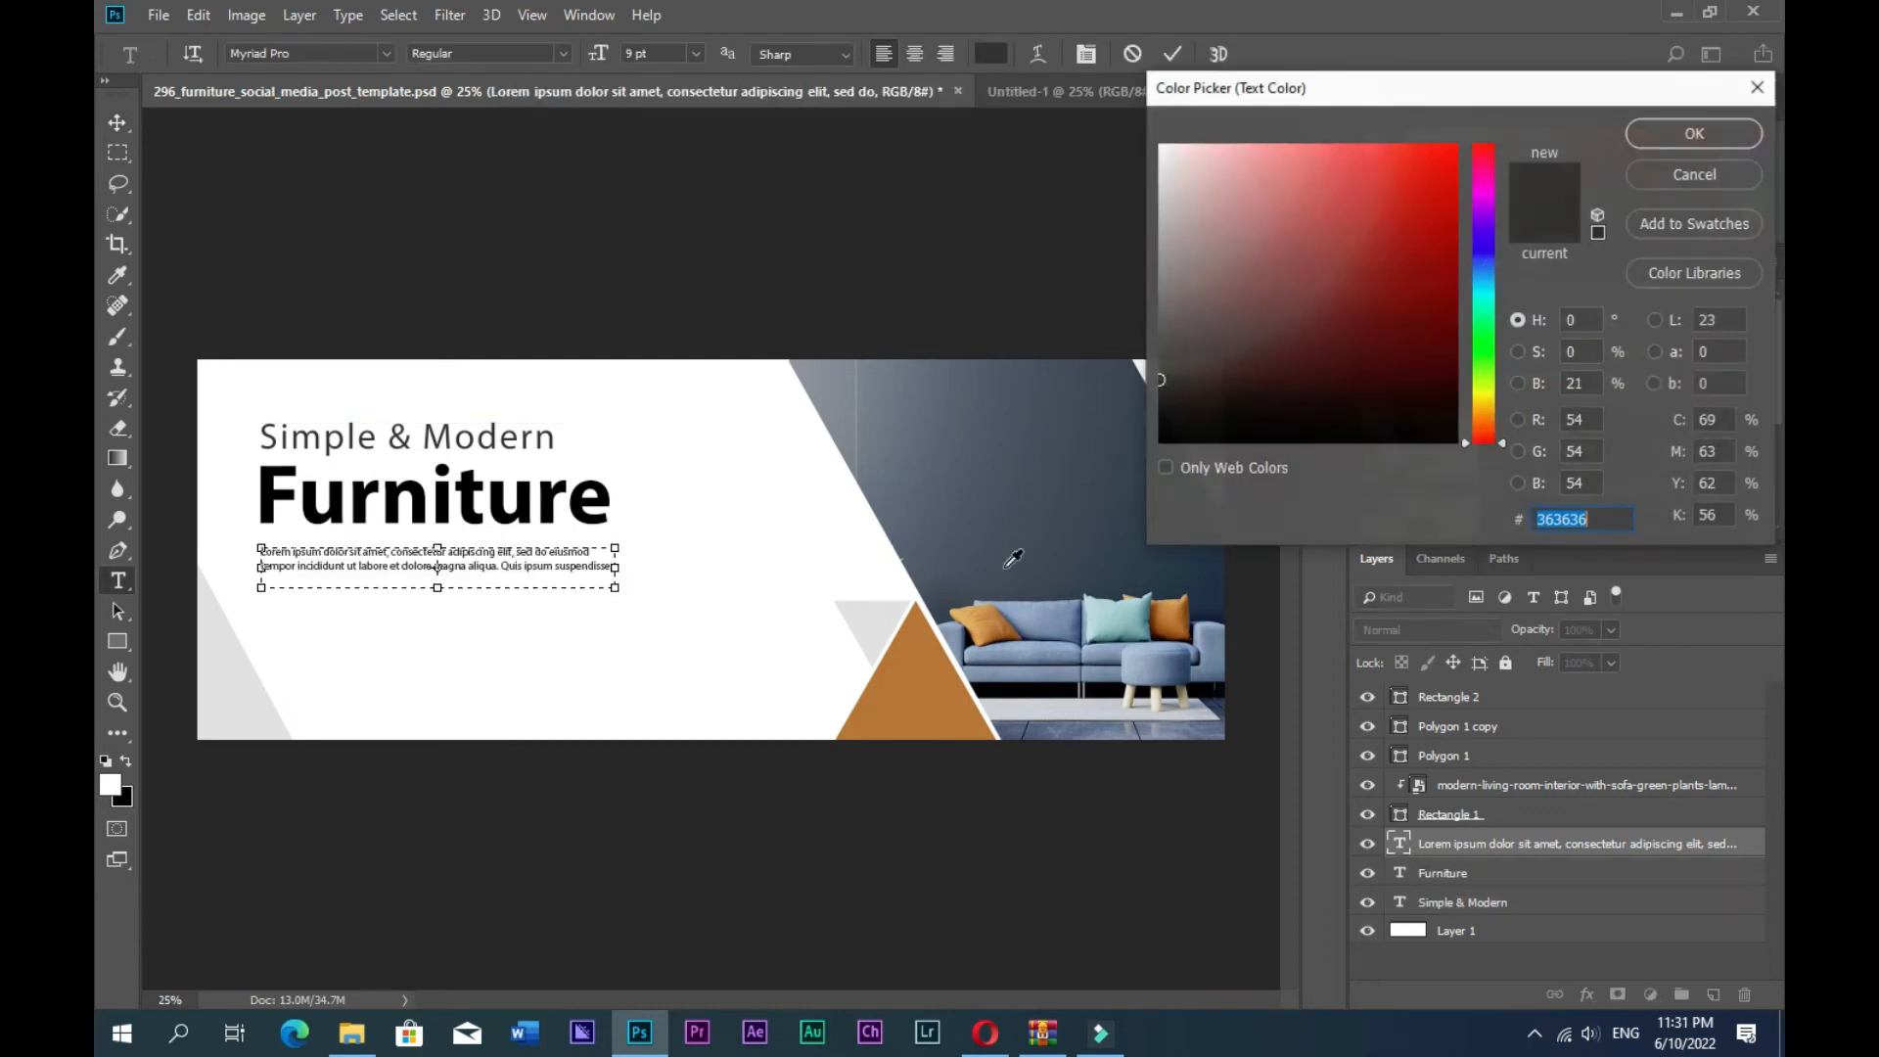
click(1694, 174)
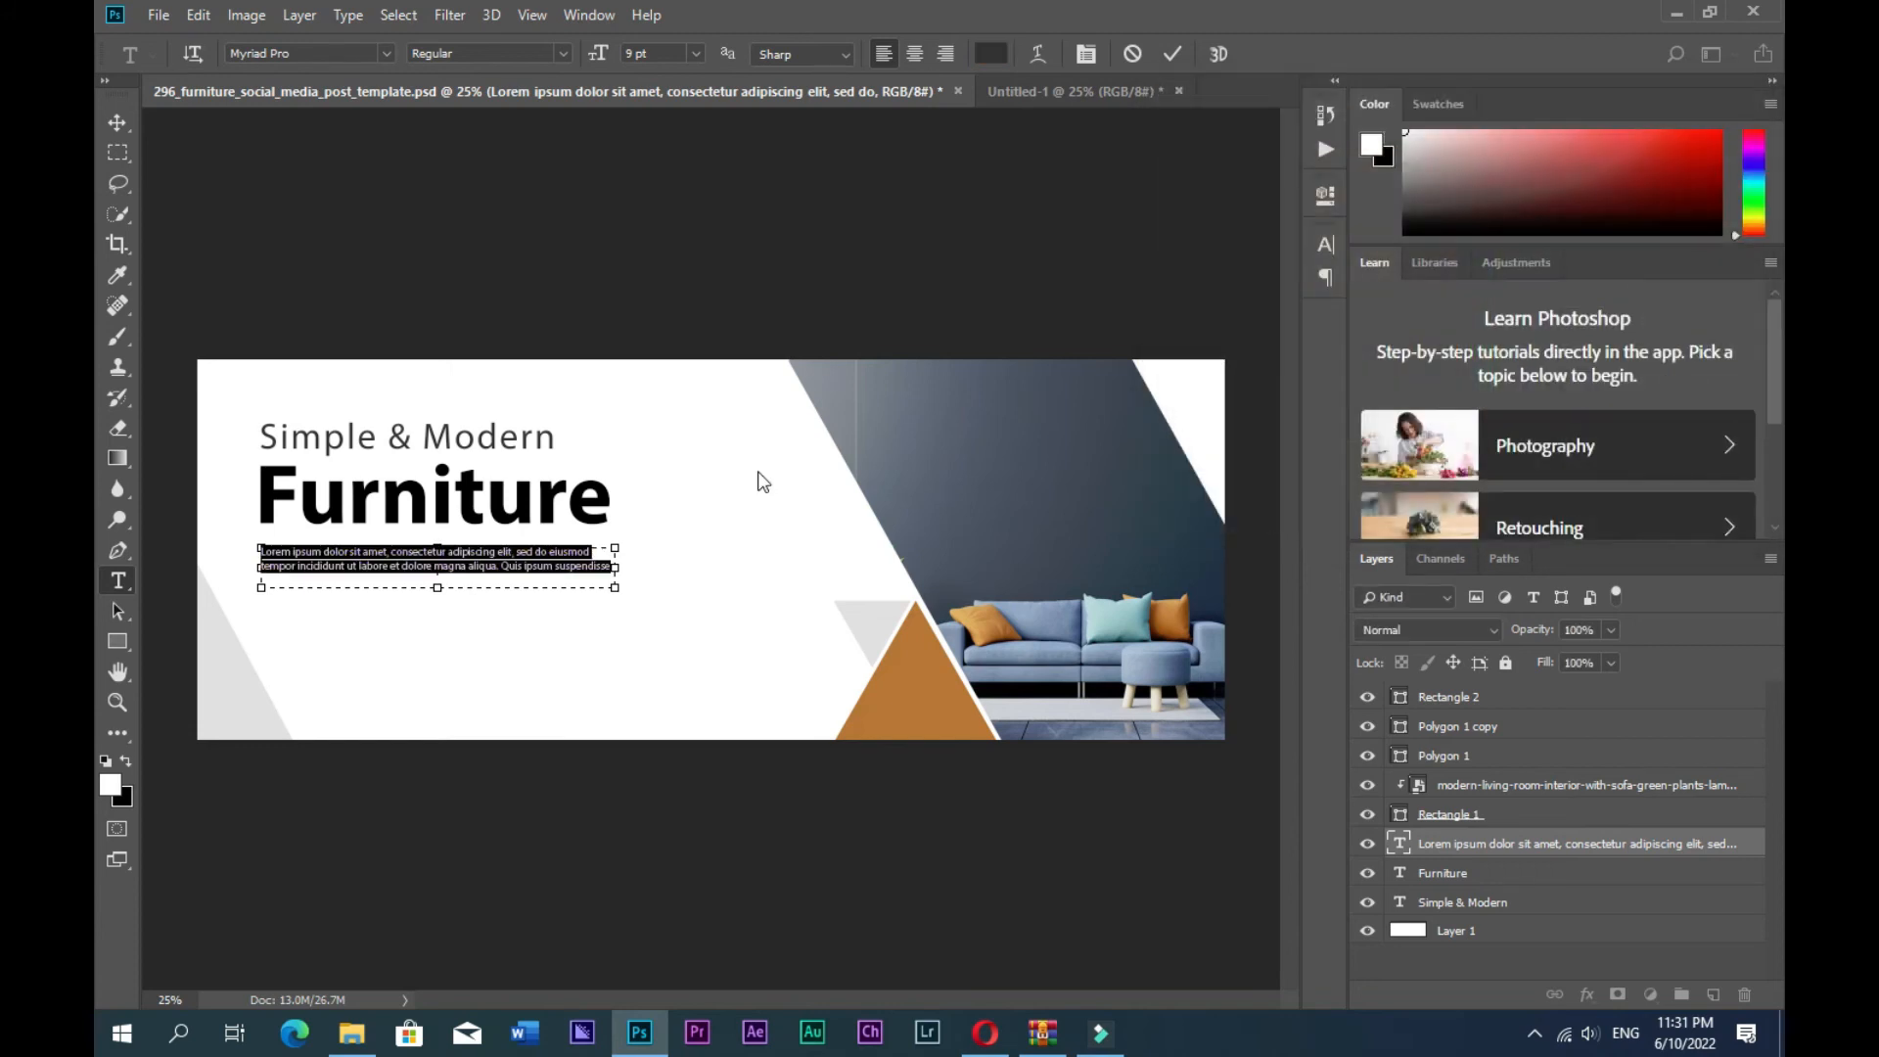
- Recolour the "Furniture" heading with the orange-brown sampled from the large triangle
double_click(1399, 872)
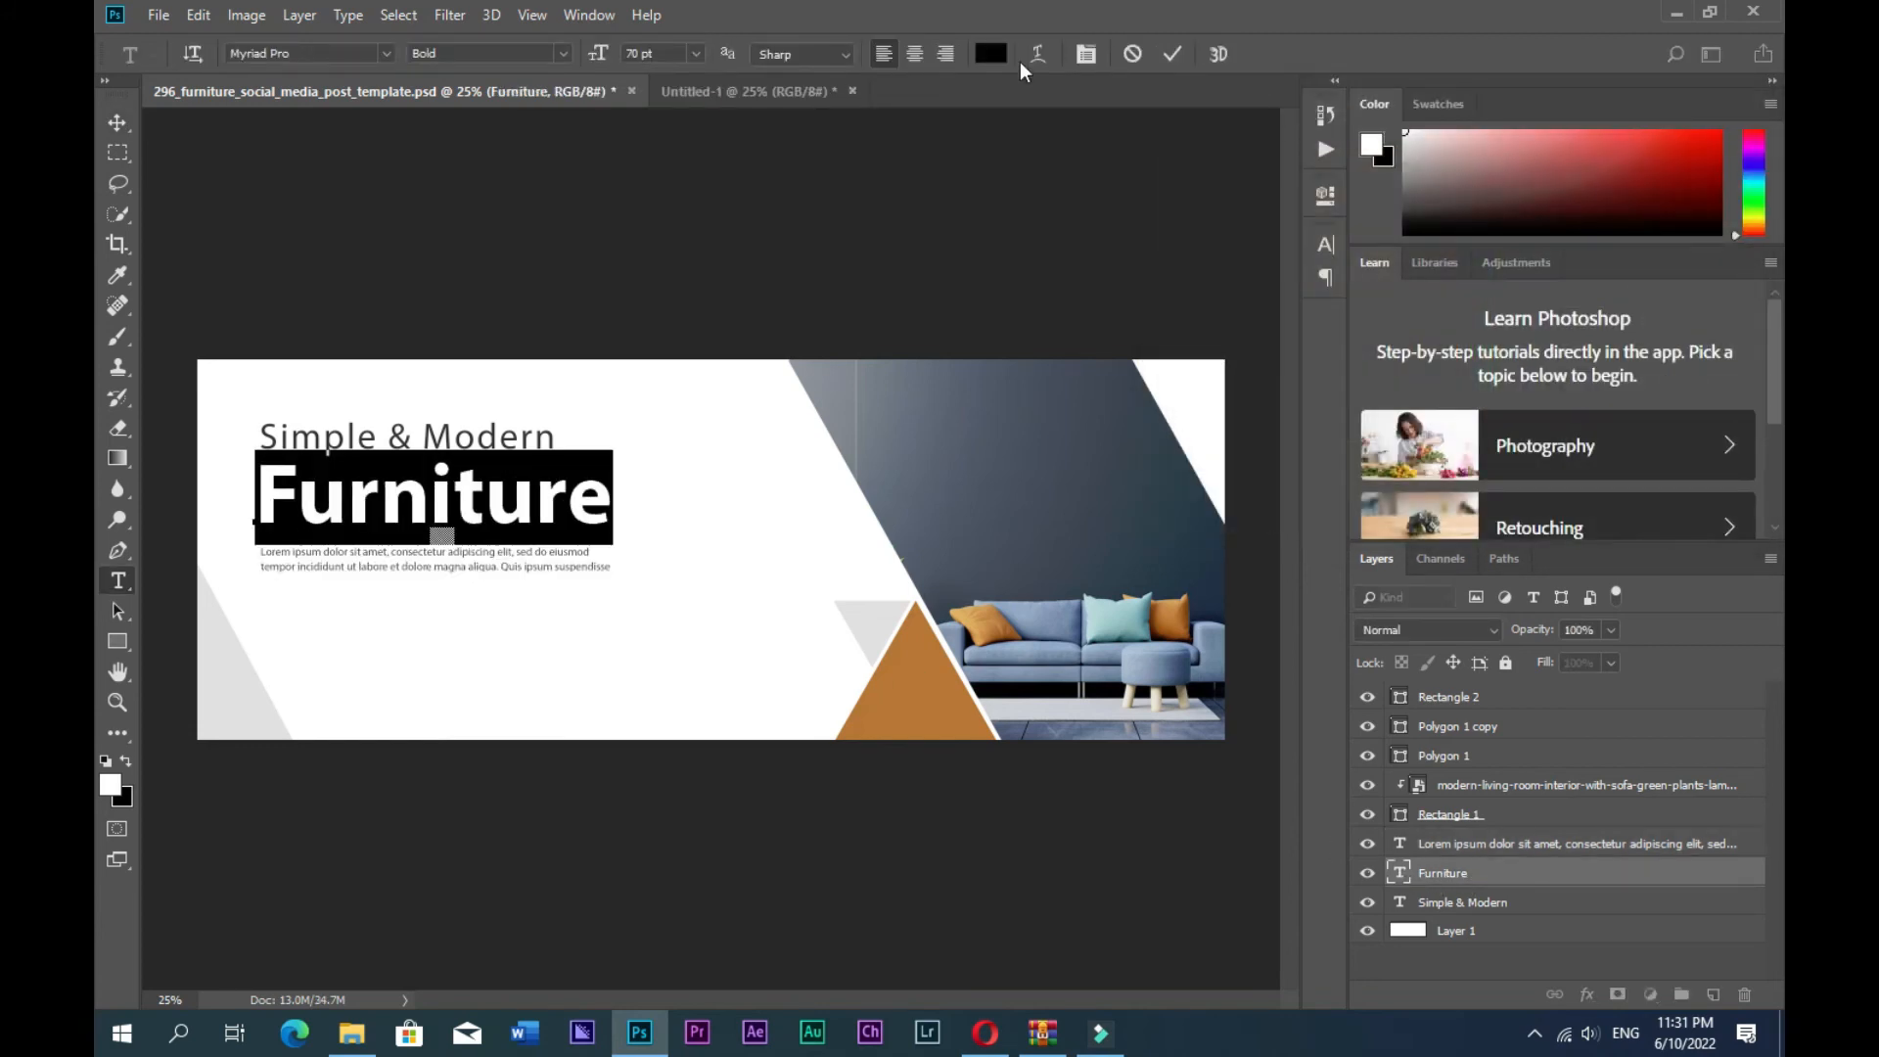
click(991, 52)
click(932, 678)
click(1692, 137)
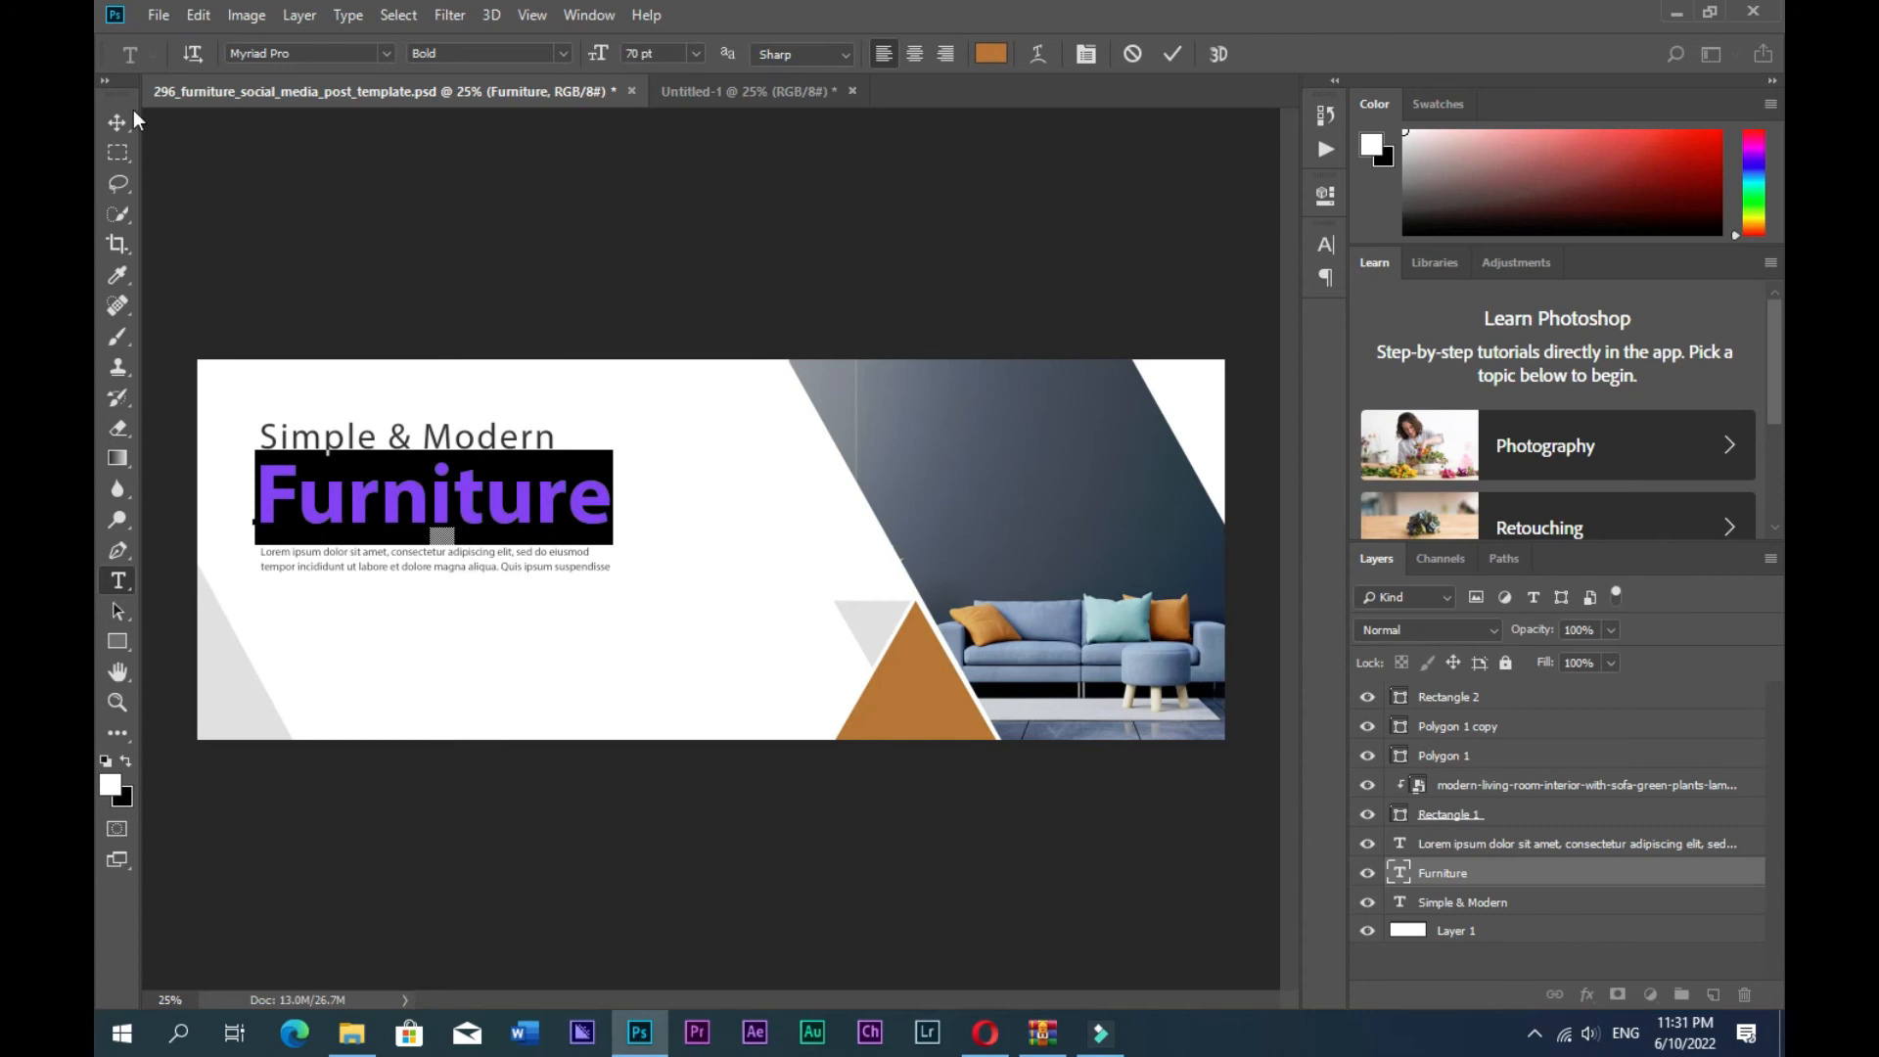
click(118, 123)
click(508, 650)
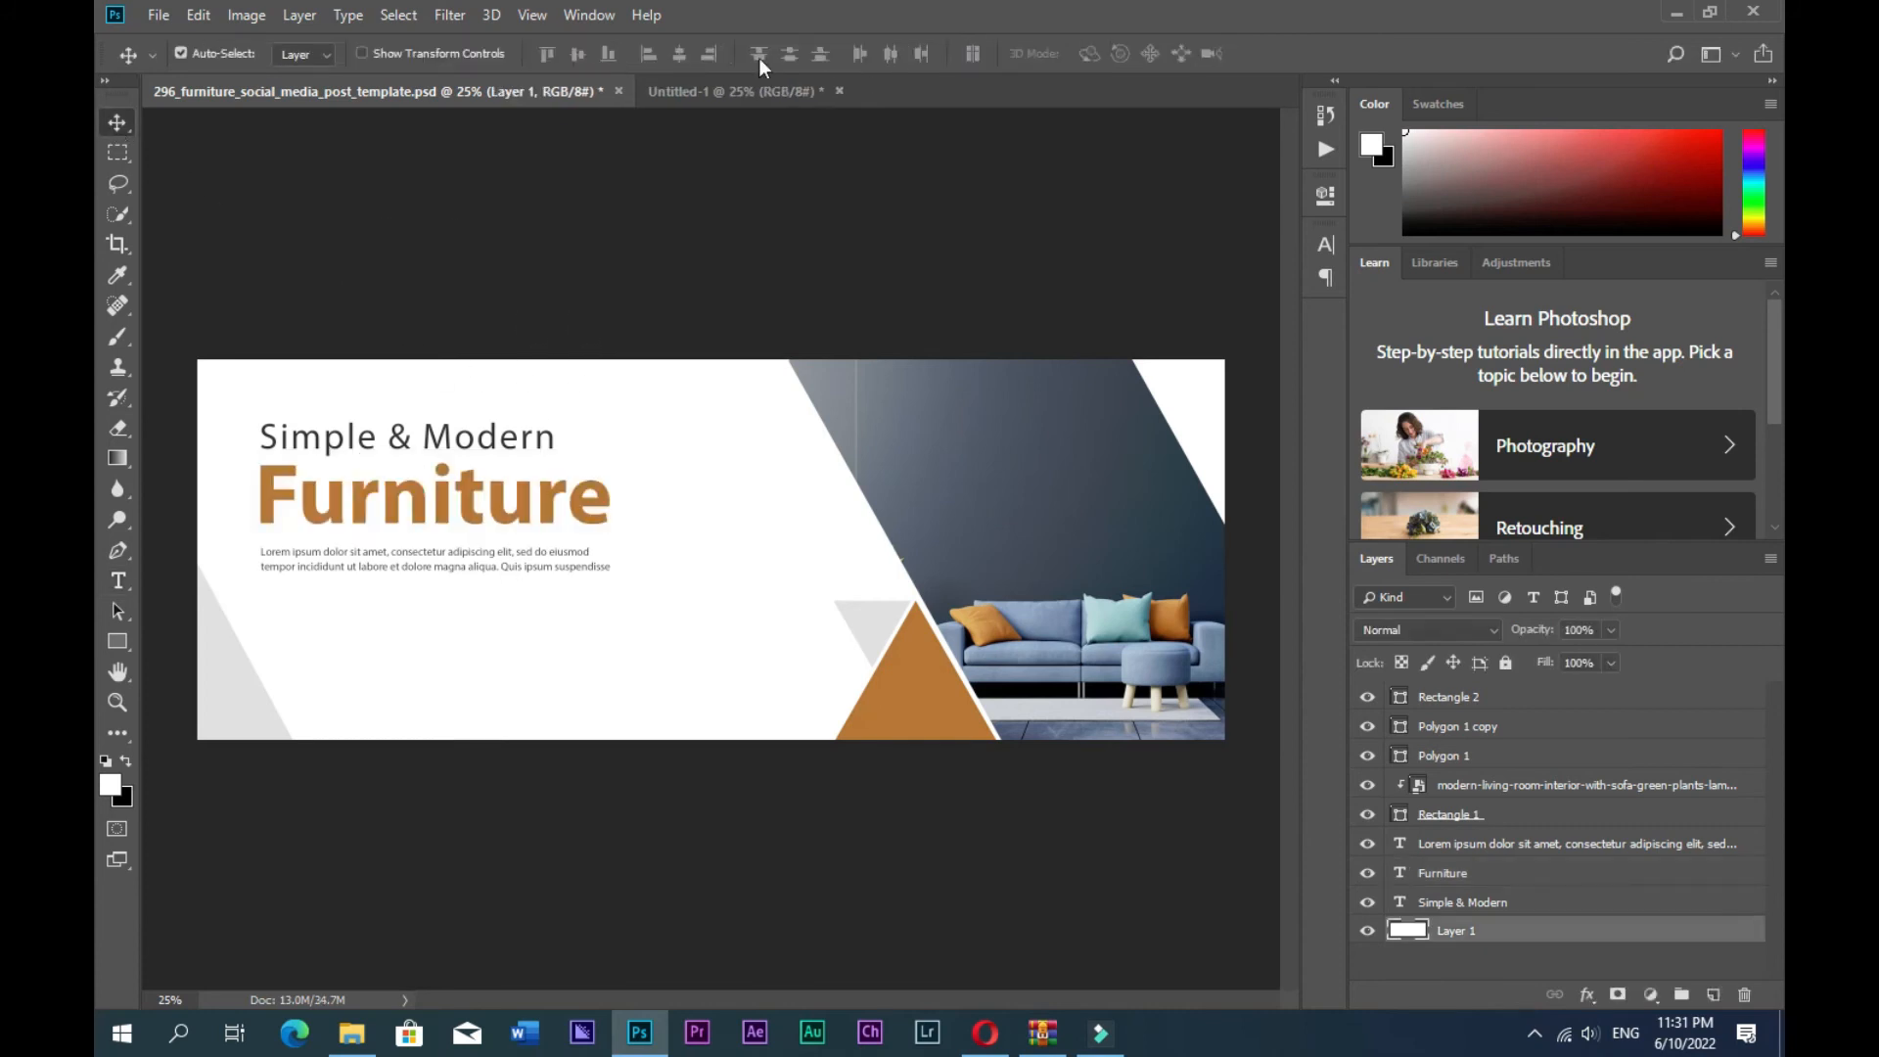
- Copy the ORDER NOW button with its text from Untitled-1 into the banner and place it beneath the paragraph, aligned with its left edge
click(744, 91)
click(348, 614)
drag(357, 624, 511, 474)
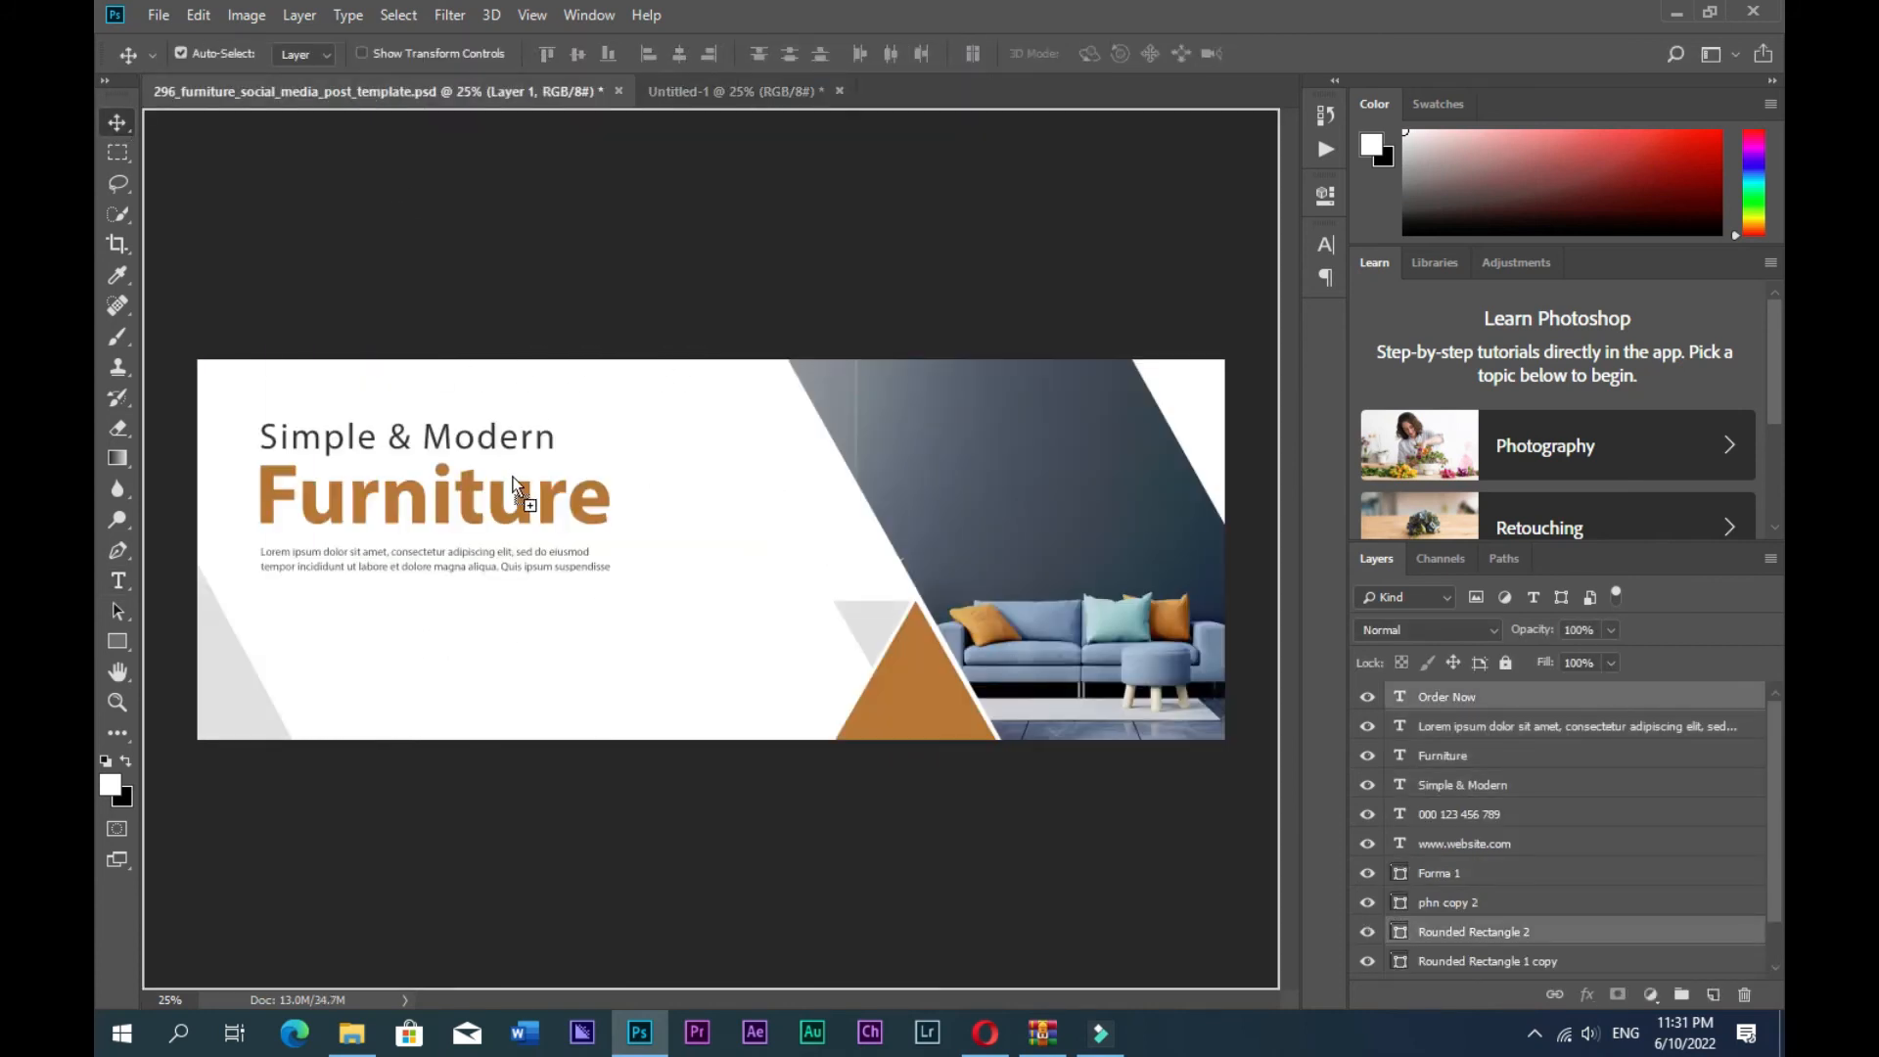
drag(468, 636, 370, 638)
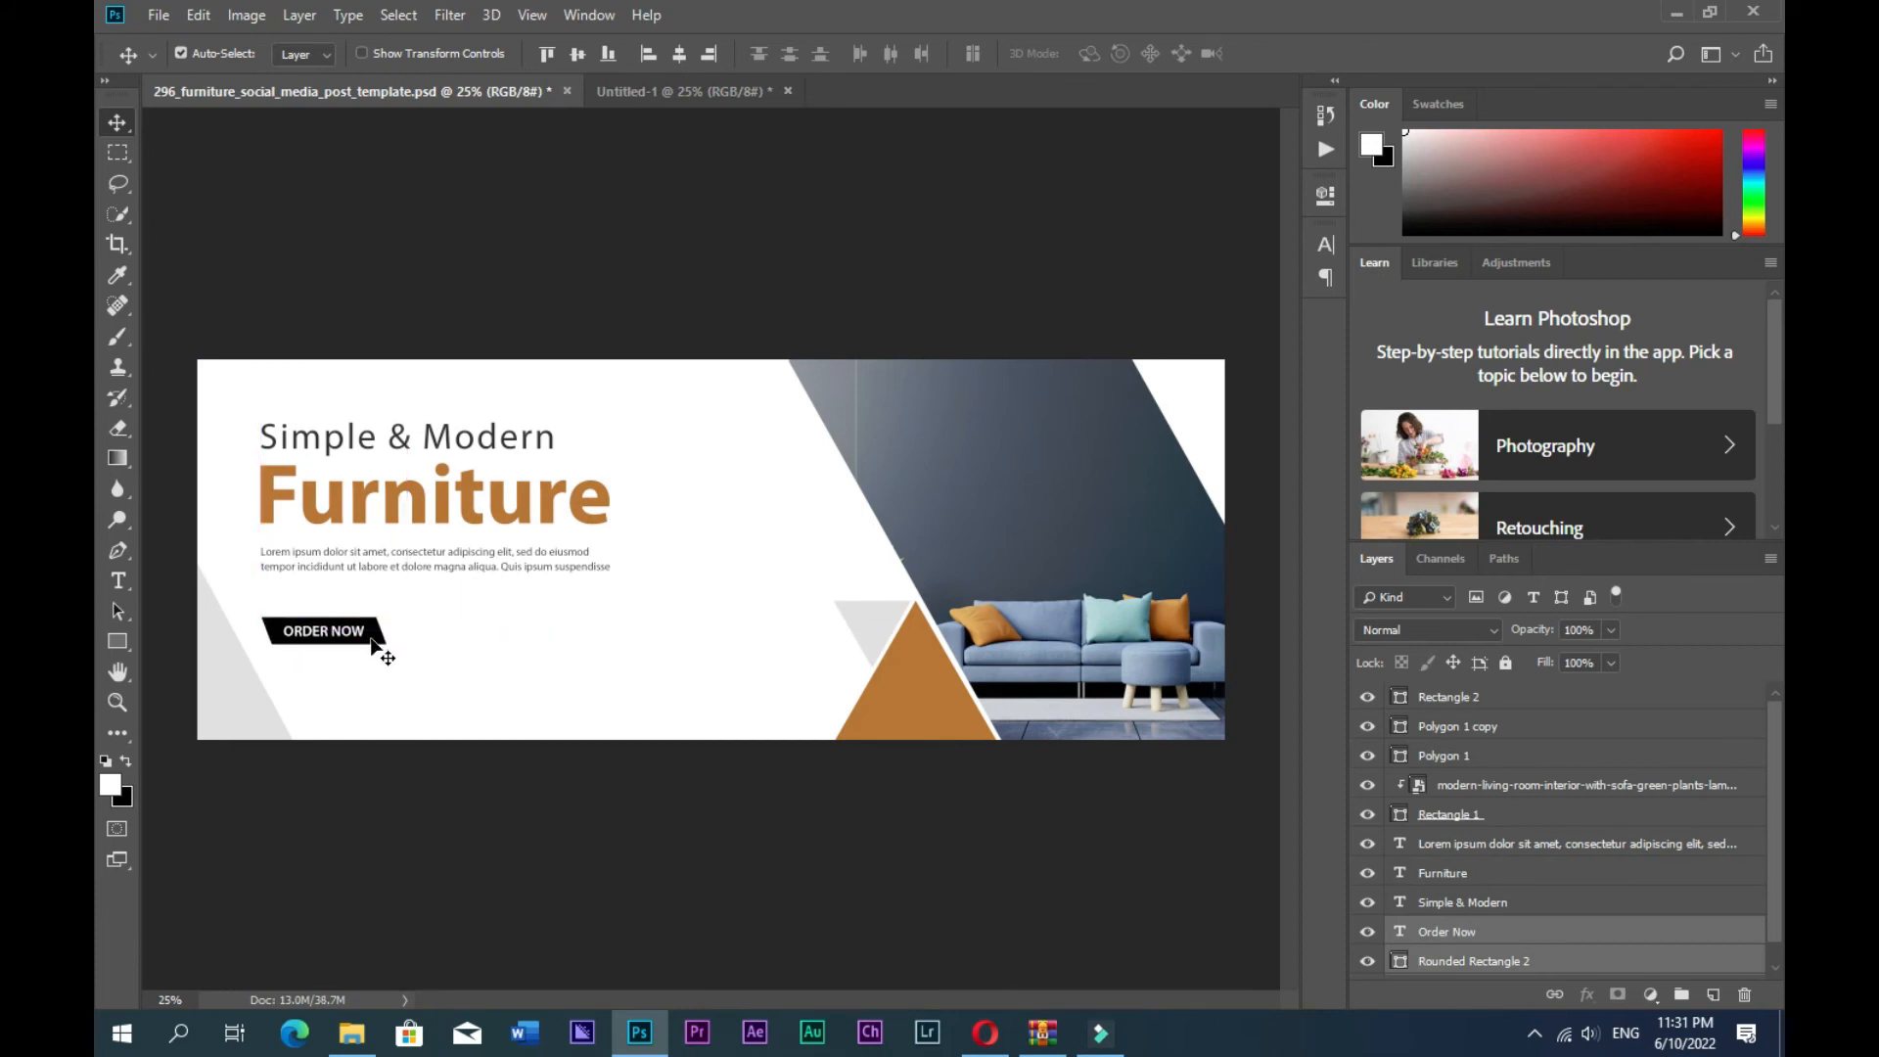
- Recolour the ORDER NOW button's background to the muted blue 7890ac sampled from the stool in the photo
double_click(1398, 960)
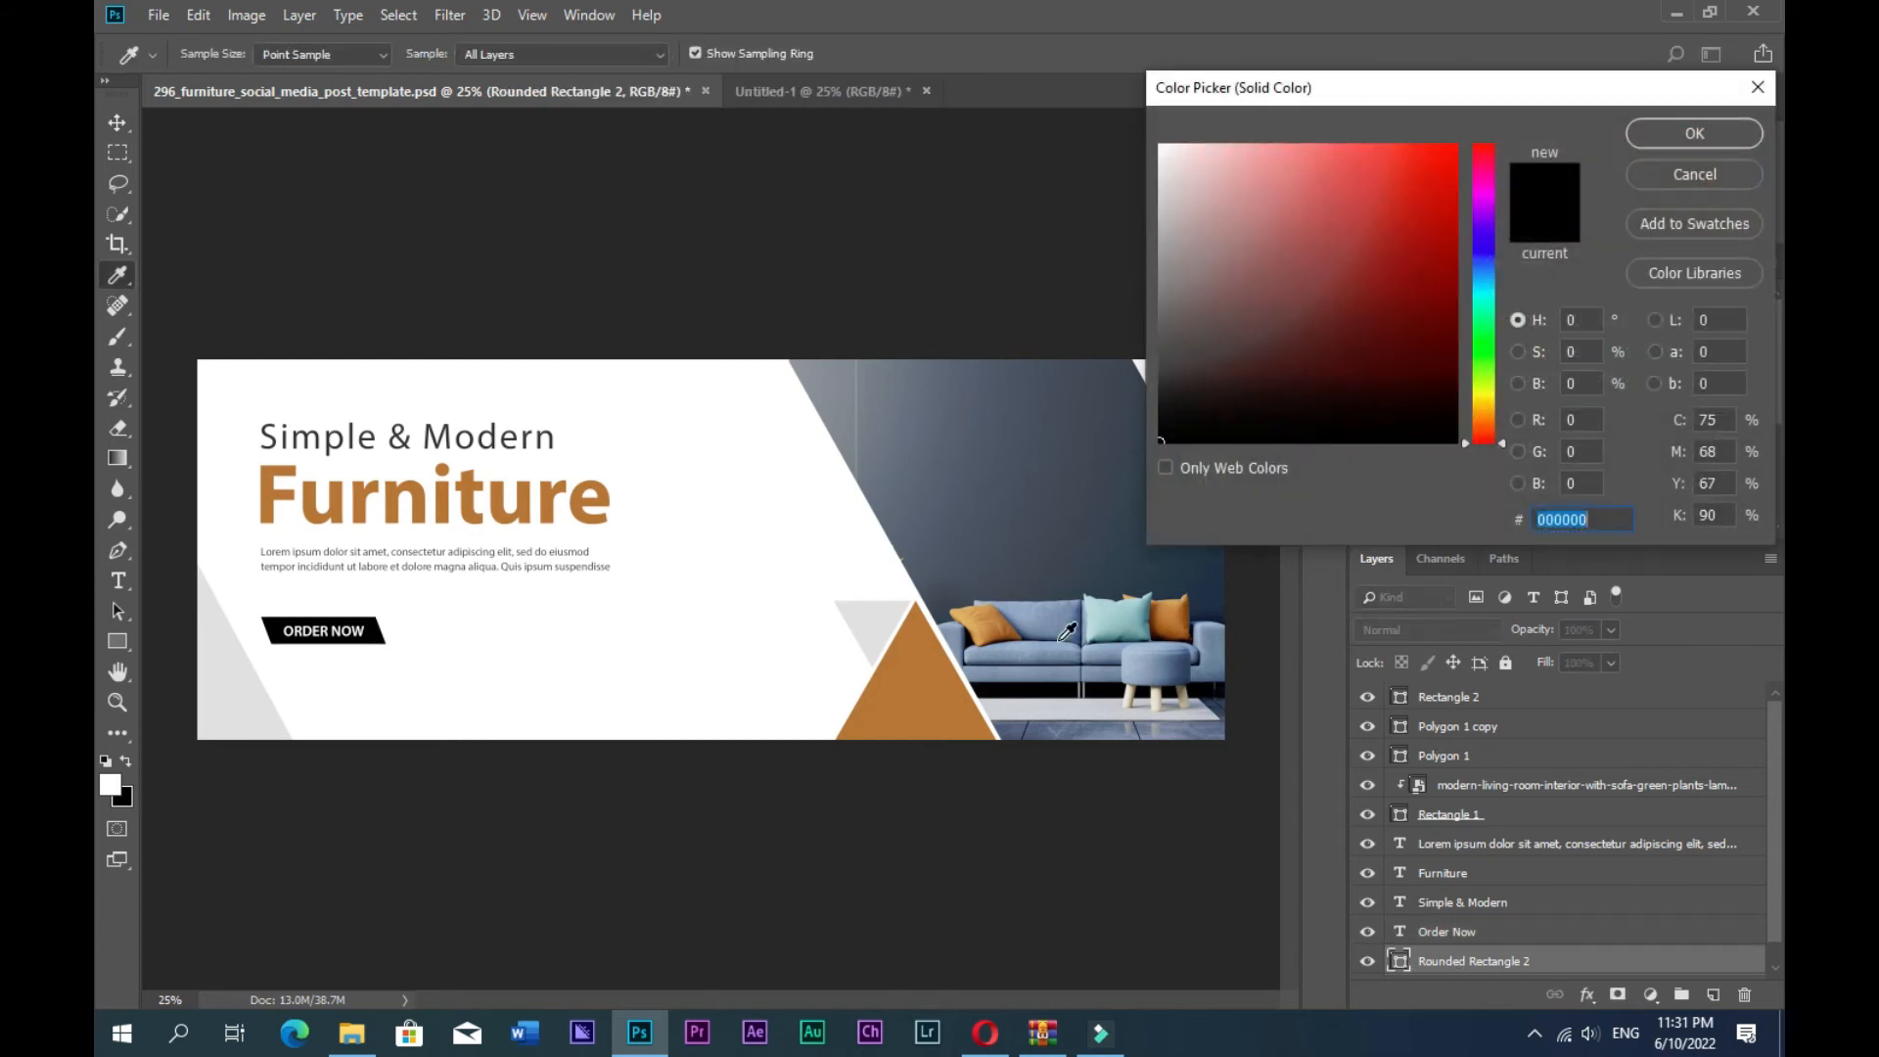
click(1040, 648)
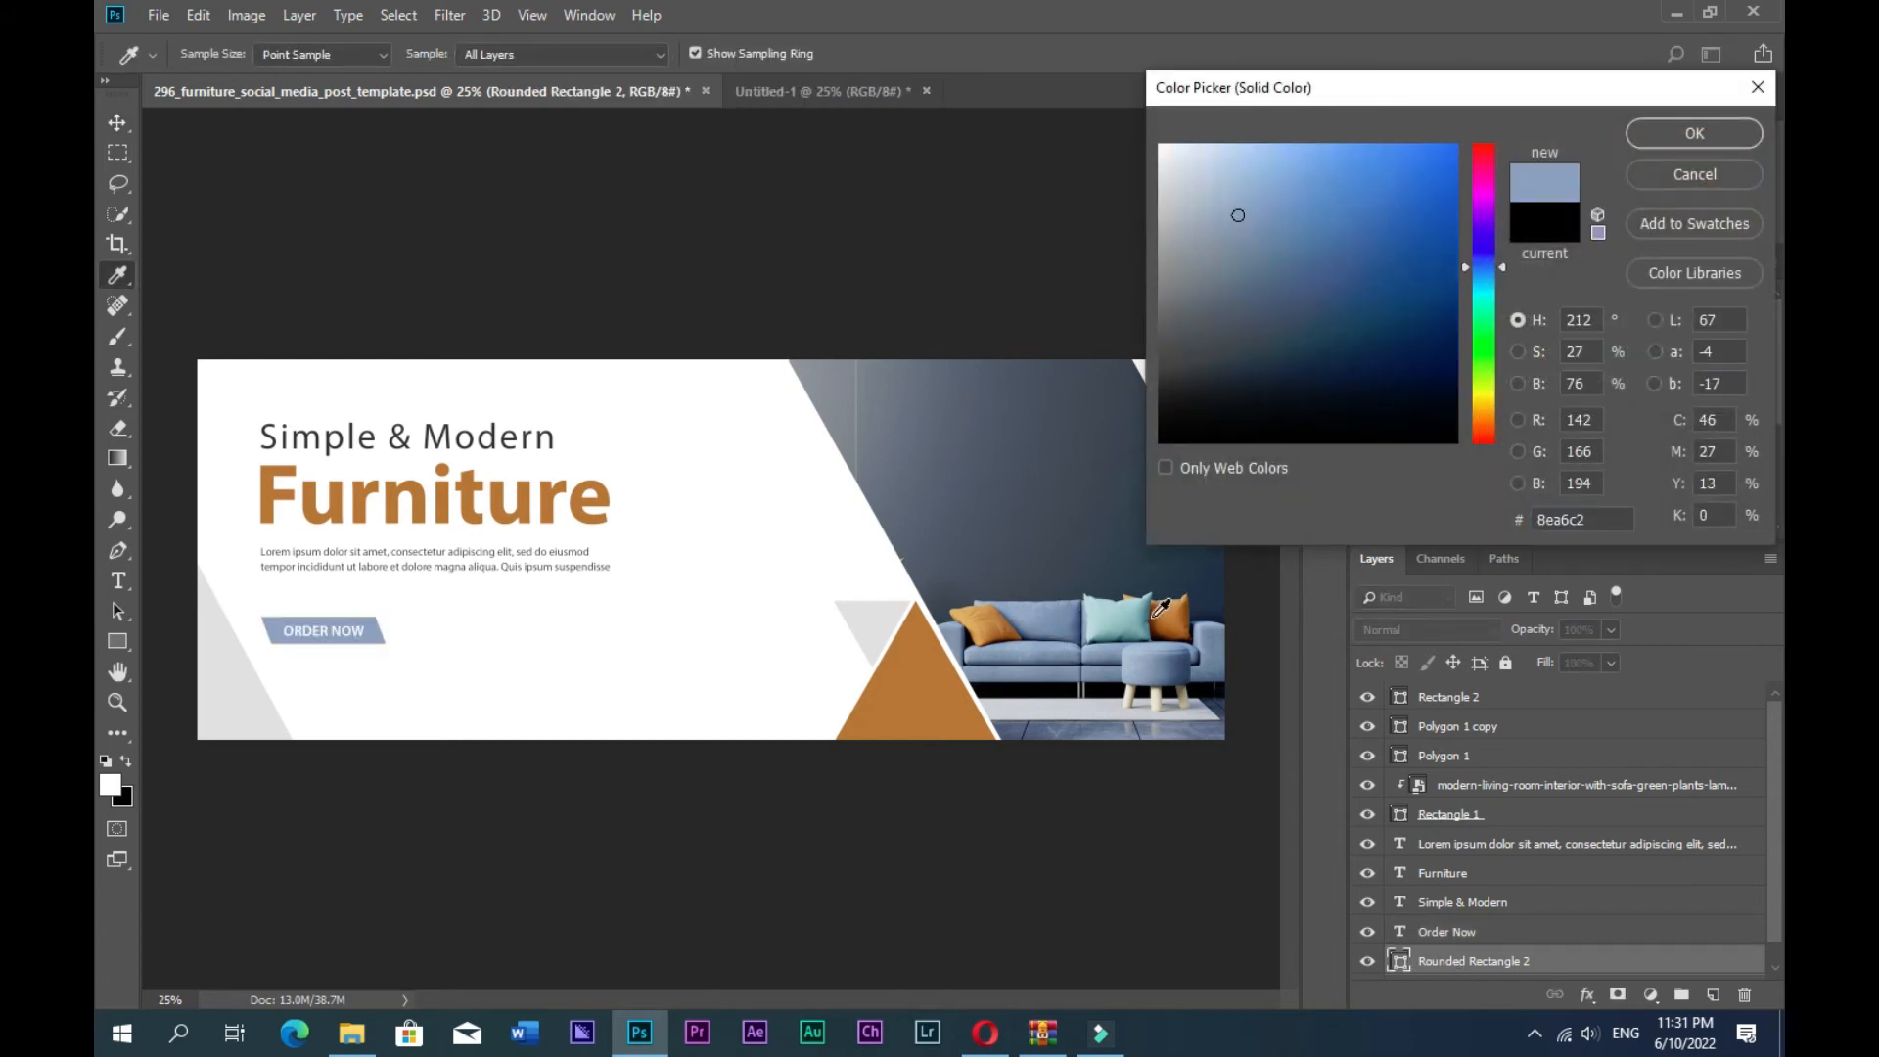
click(1125, 617)
click(1162, 673)
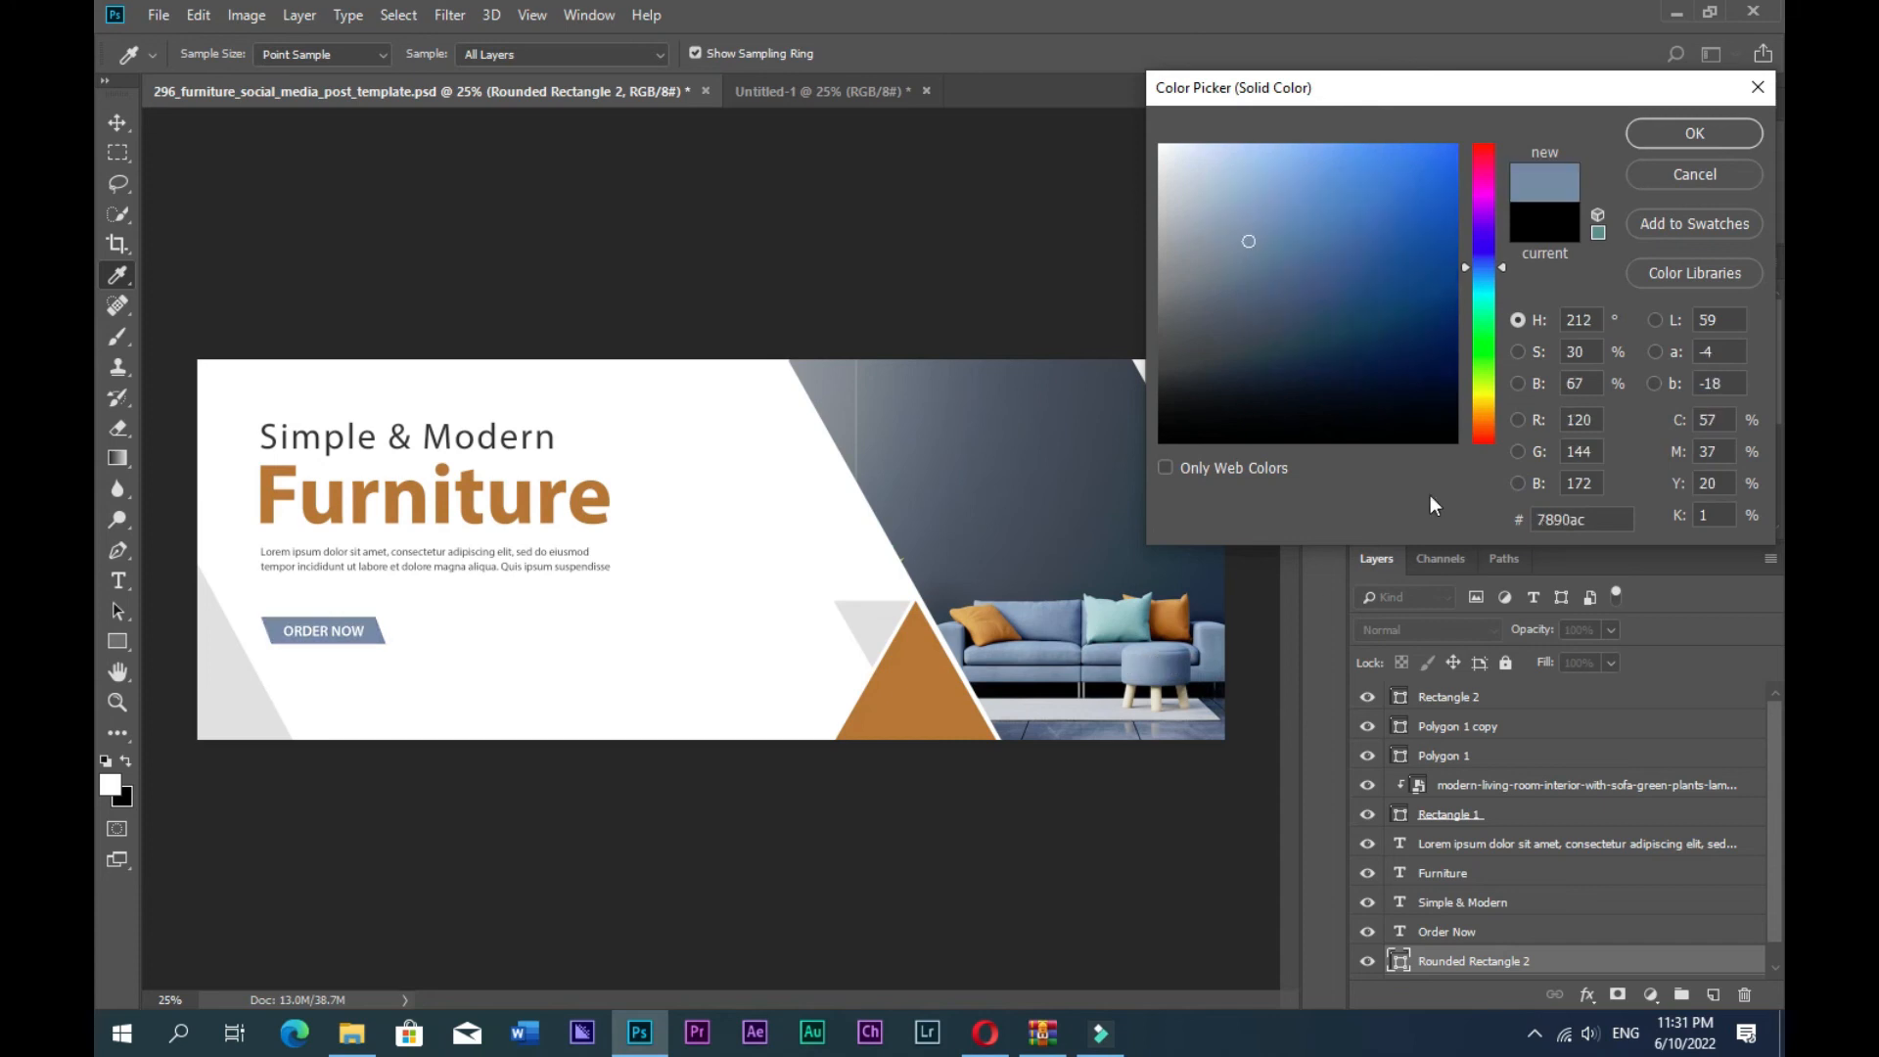
click(1695, 134)
key(v)
- Copy the phone and website details with their icons from Untitled-1 into the banner and place them beneath the ORDER NOW button
click(761, 101)
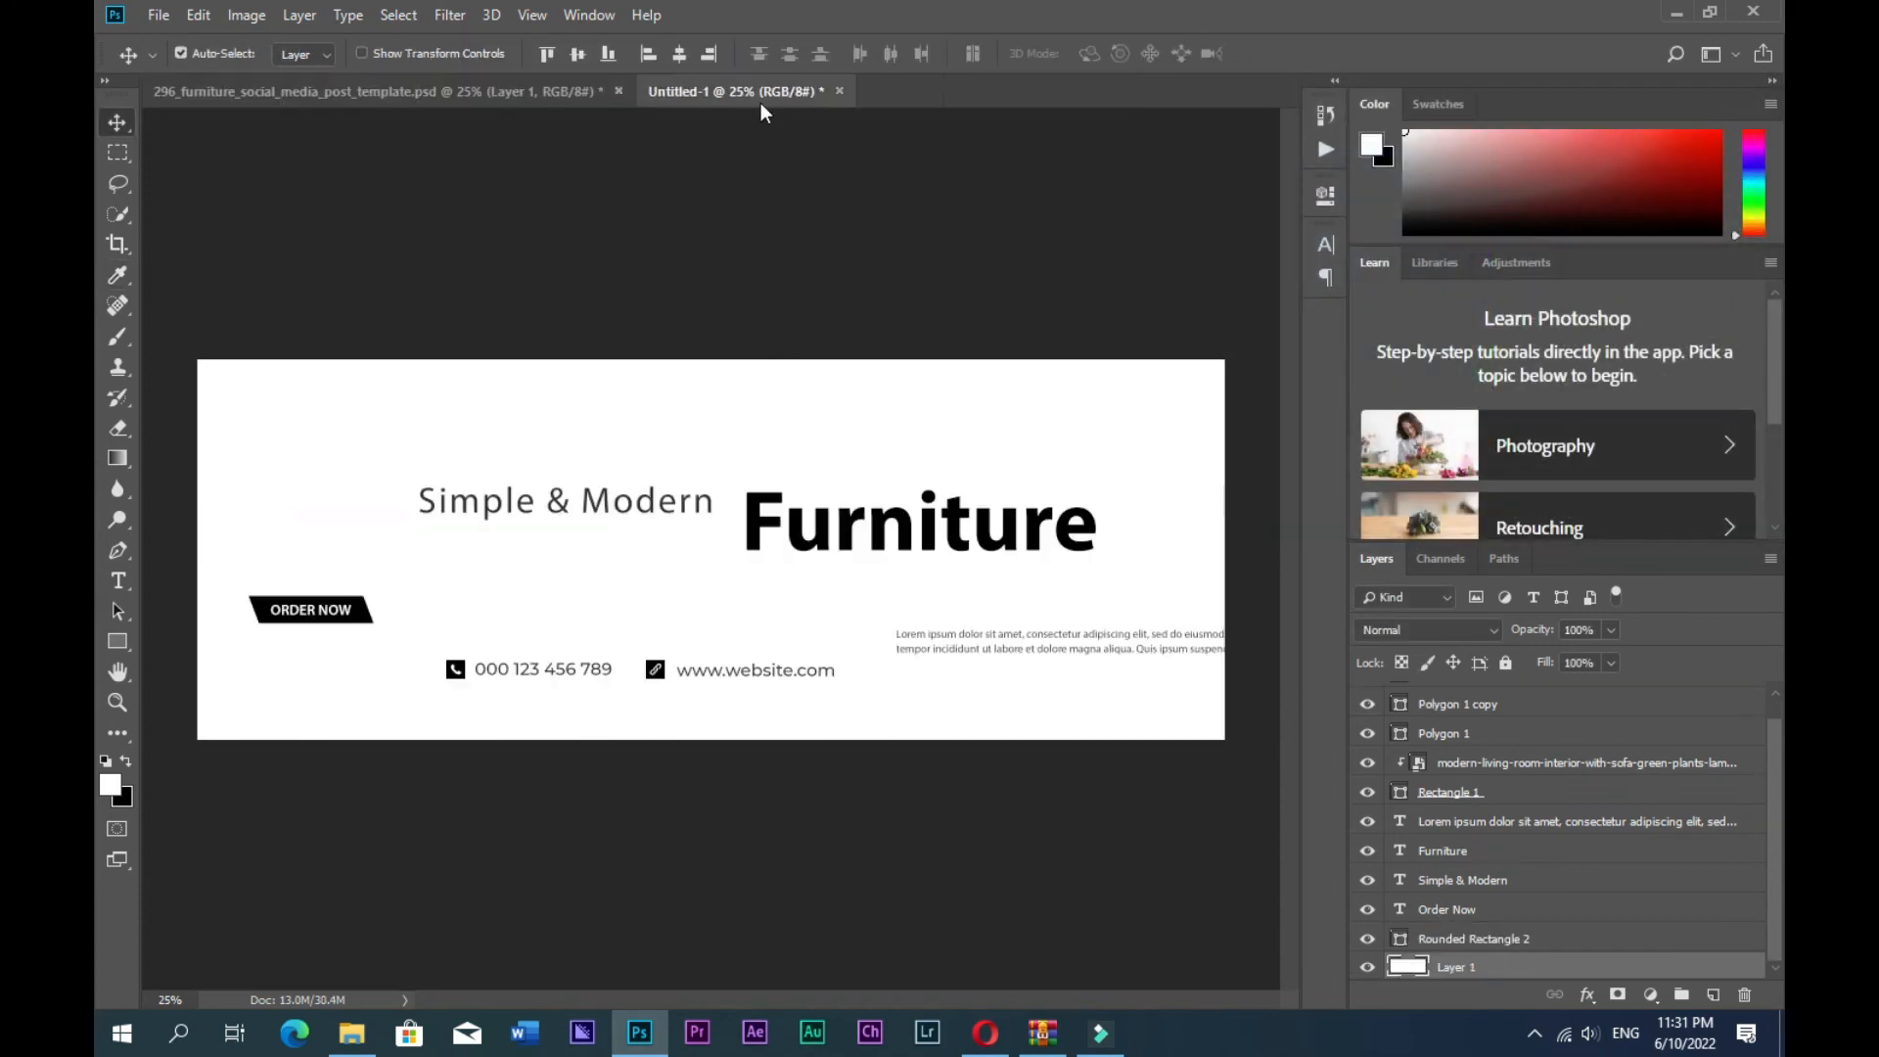
click(654, 680)
drag(431, 642, 802, 722)
drag(659, 672, 424, 693)
click(489, 707)
- Try to shift the headline, paragraph, button and contact details to the right together
drag(247, 412, 392, 613)
key(ctrl+z)
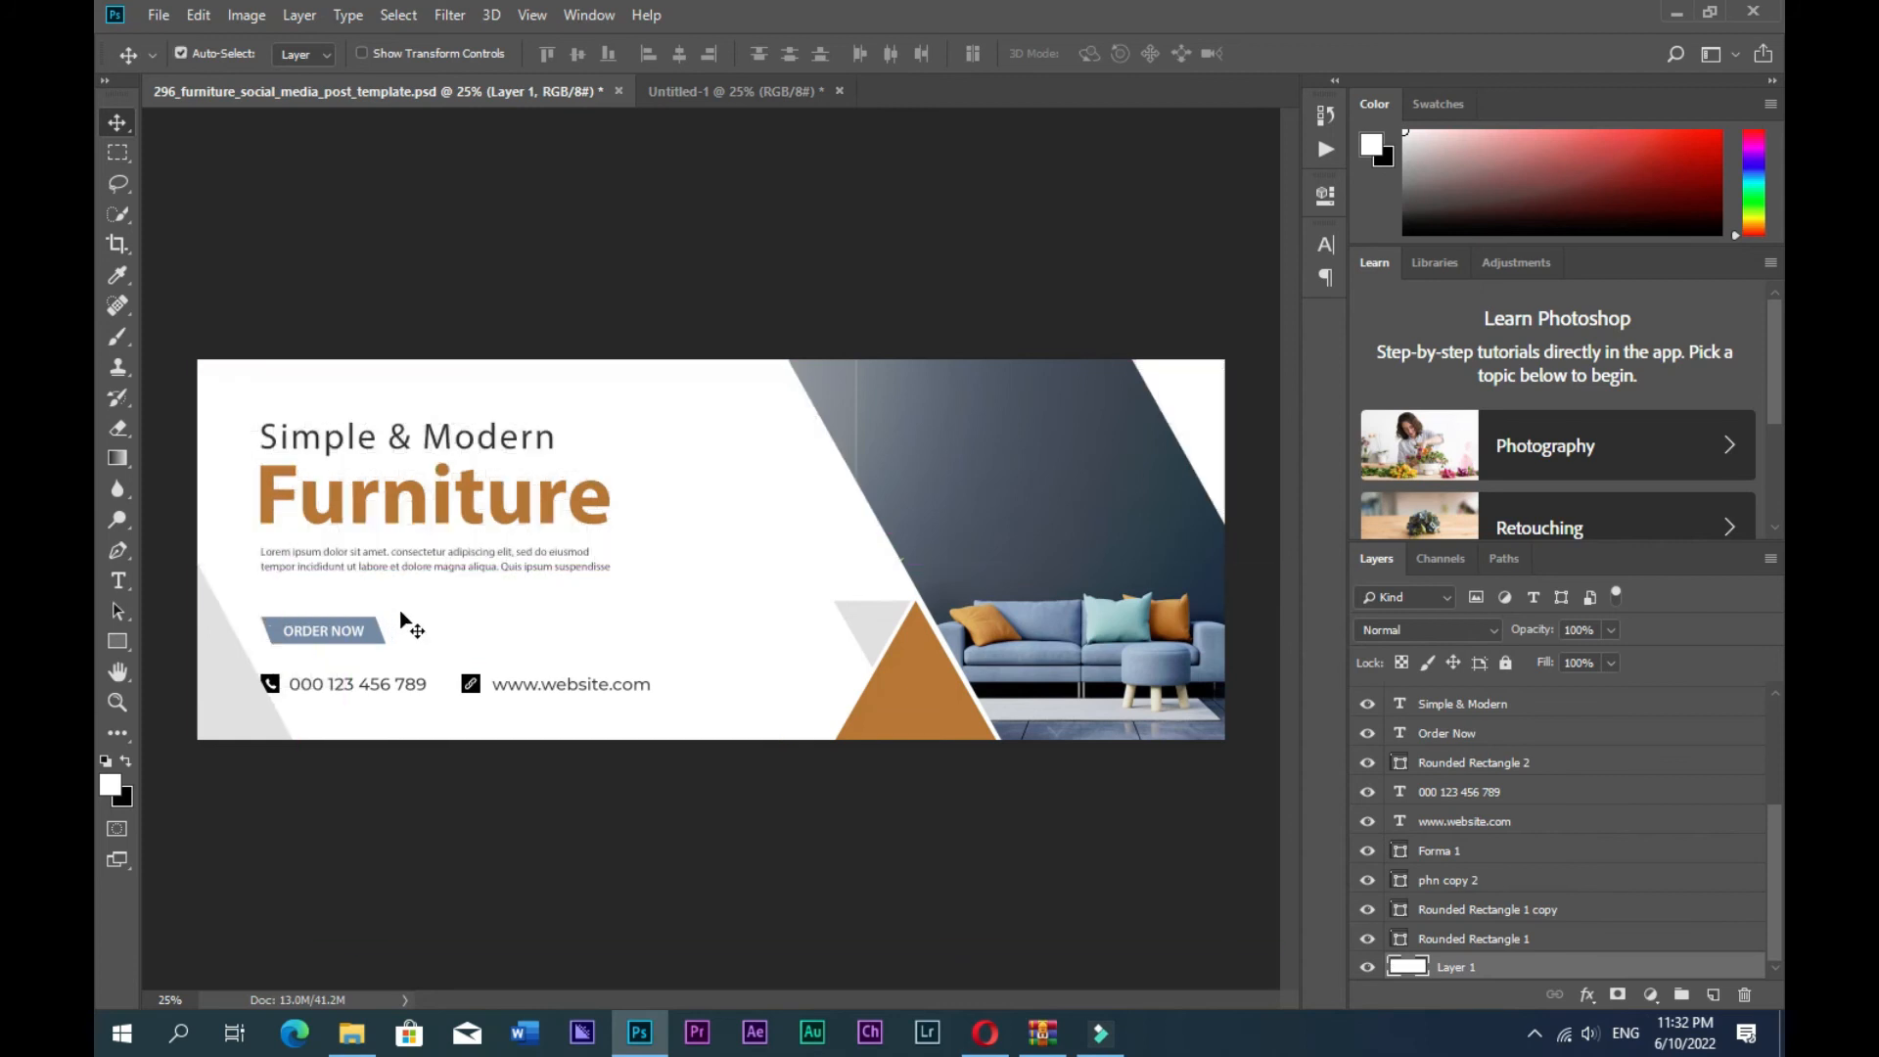
drag(627, 803, 276, 417)
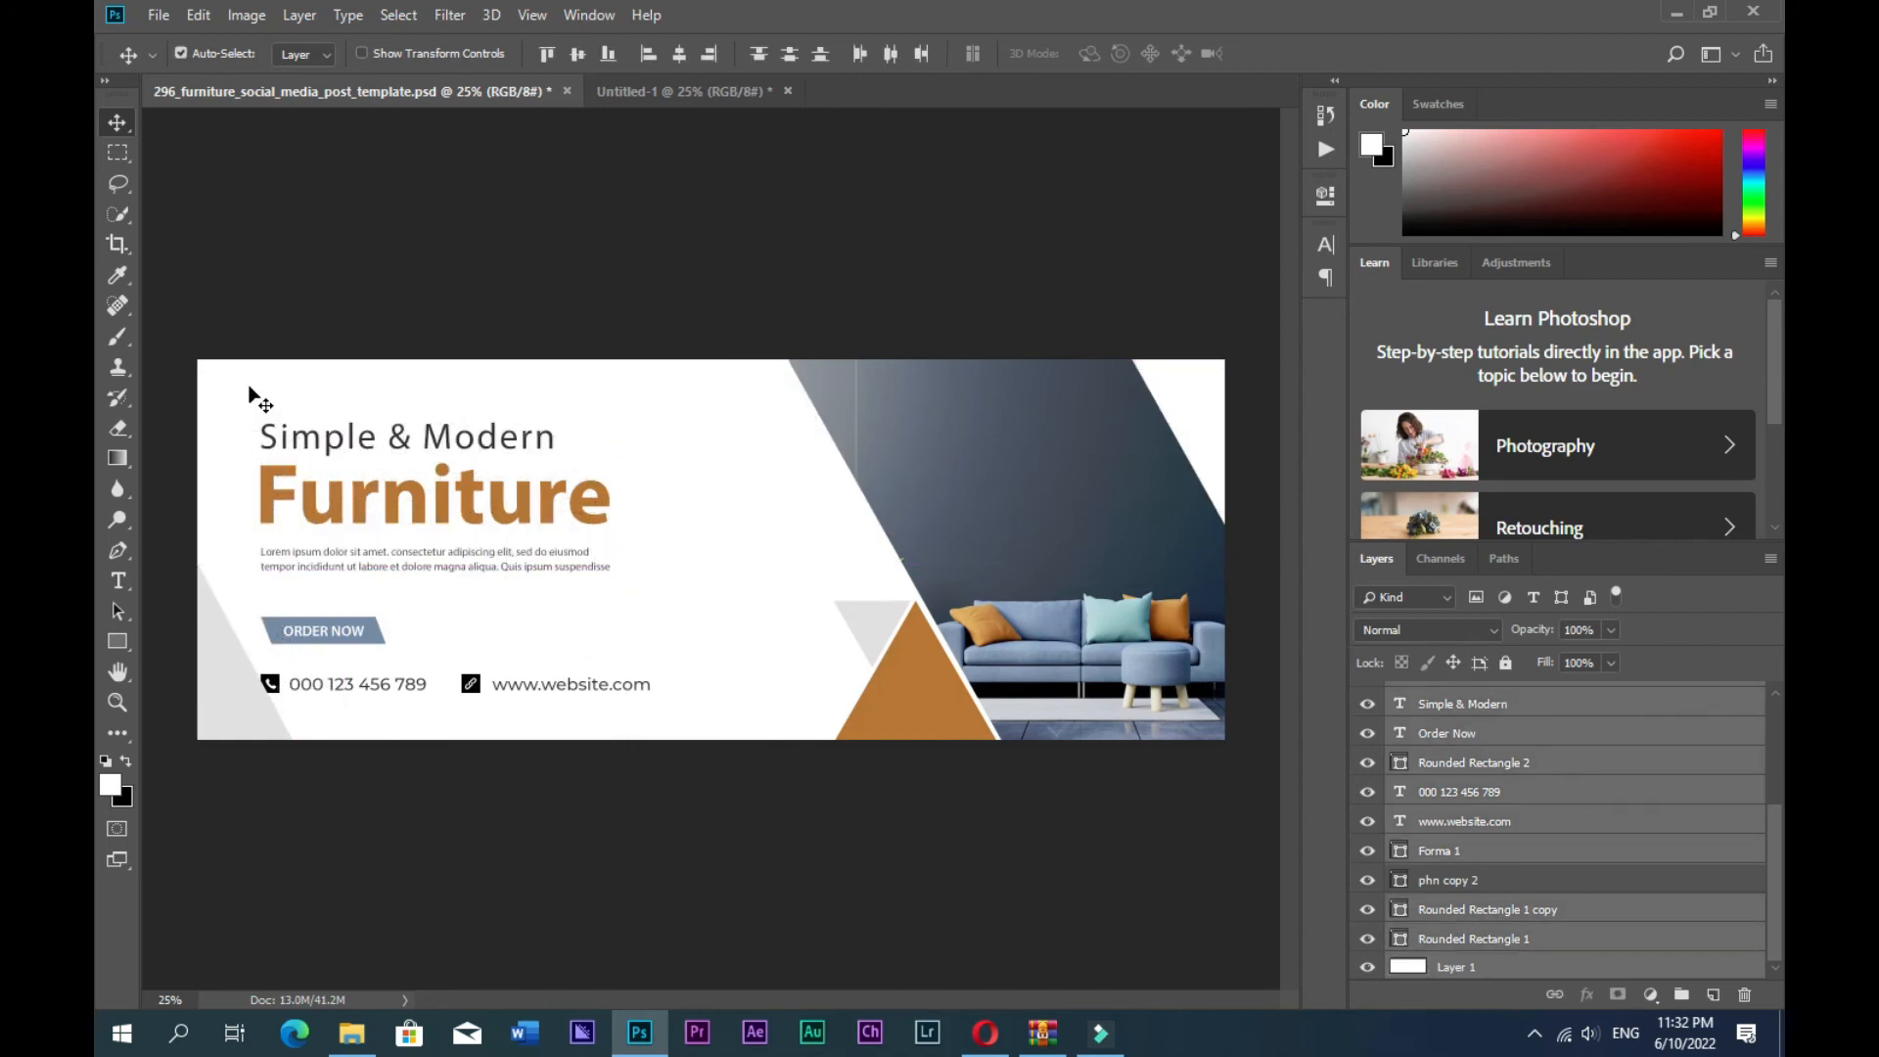
drag(261, 499, 319, 504)
key(ctrl+z)
click(382, 798)
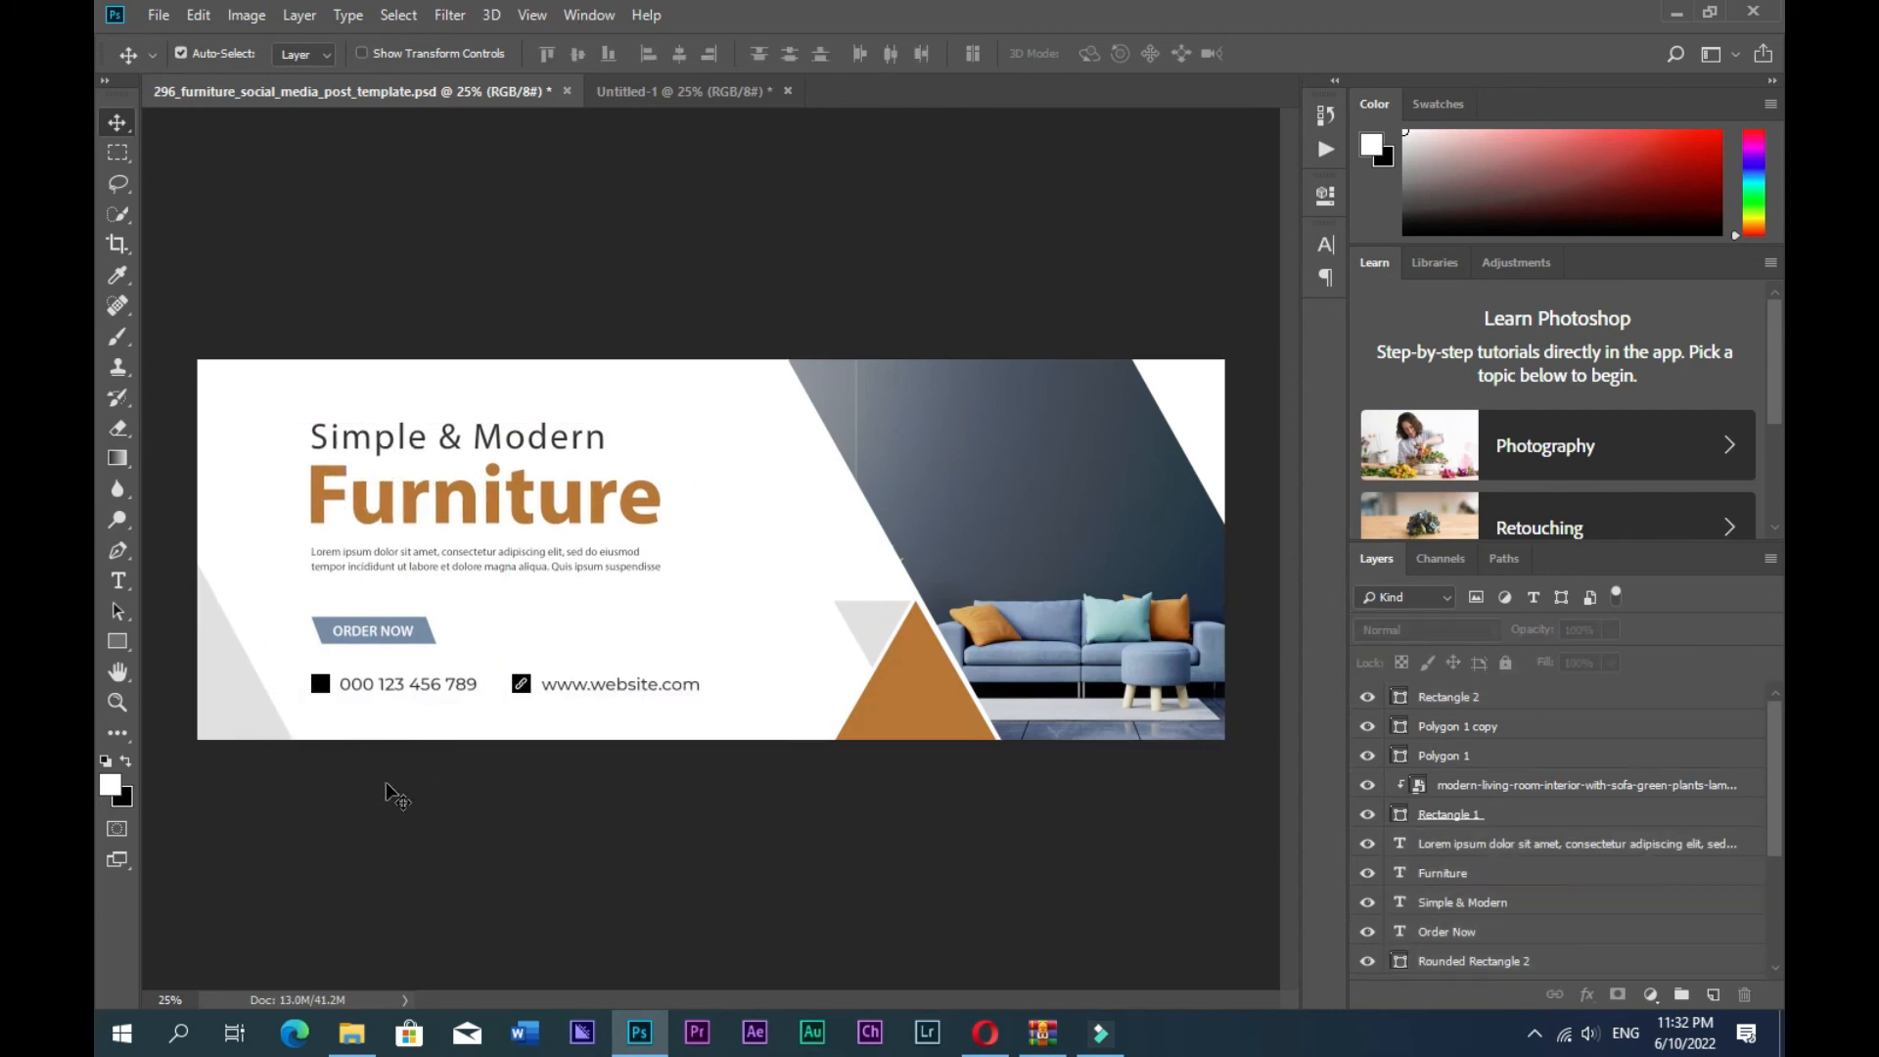
key(ctrl+z)
key(ctrl+z)
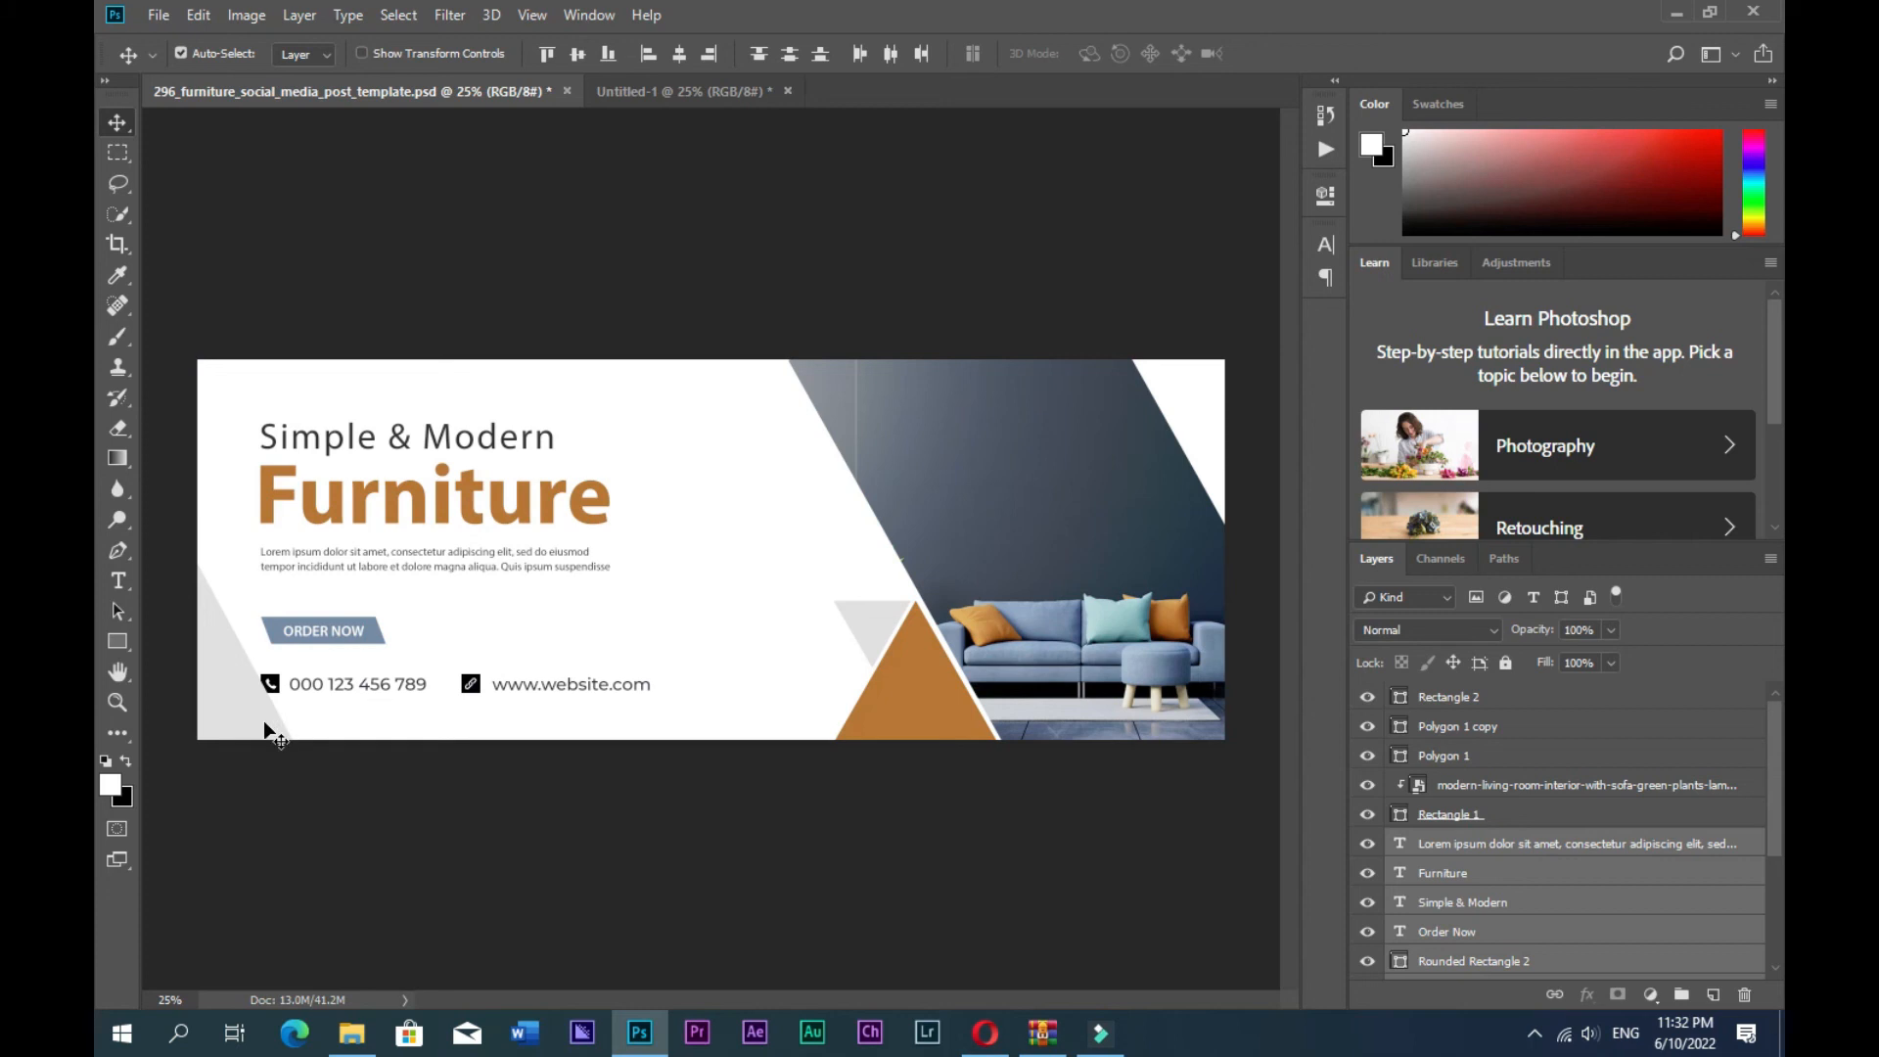
- Move all the text, the button and the contact details with both icons slightly to the right, clear of the grey corner shape
drag(732, 816, 229, 419)
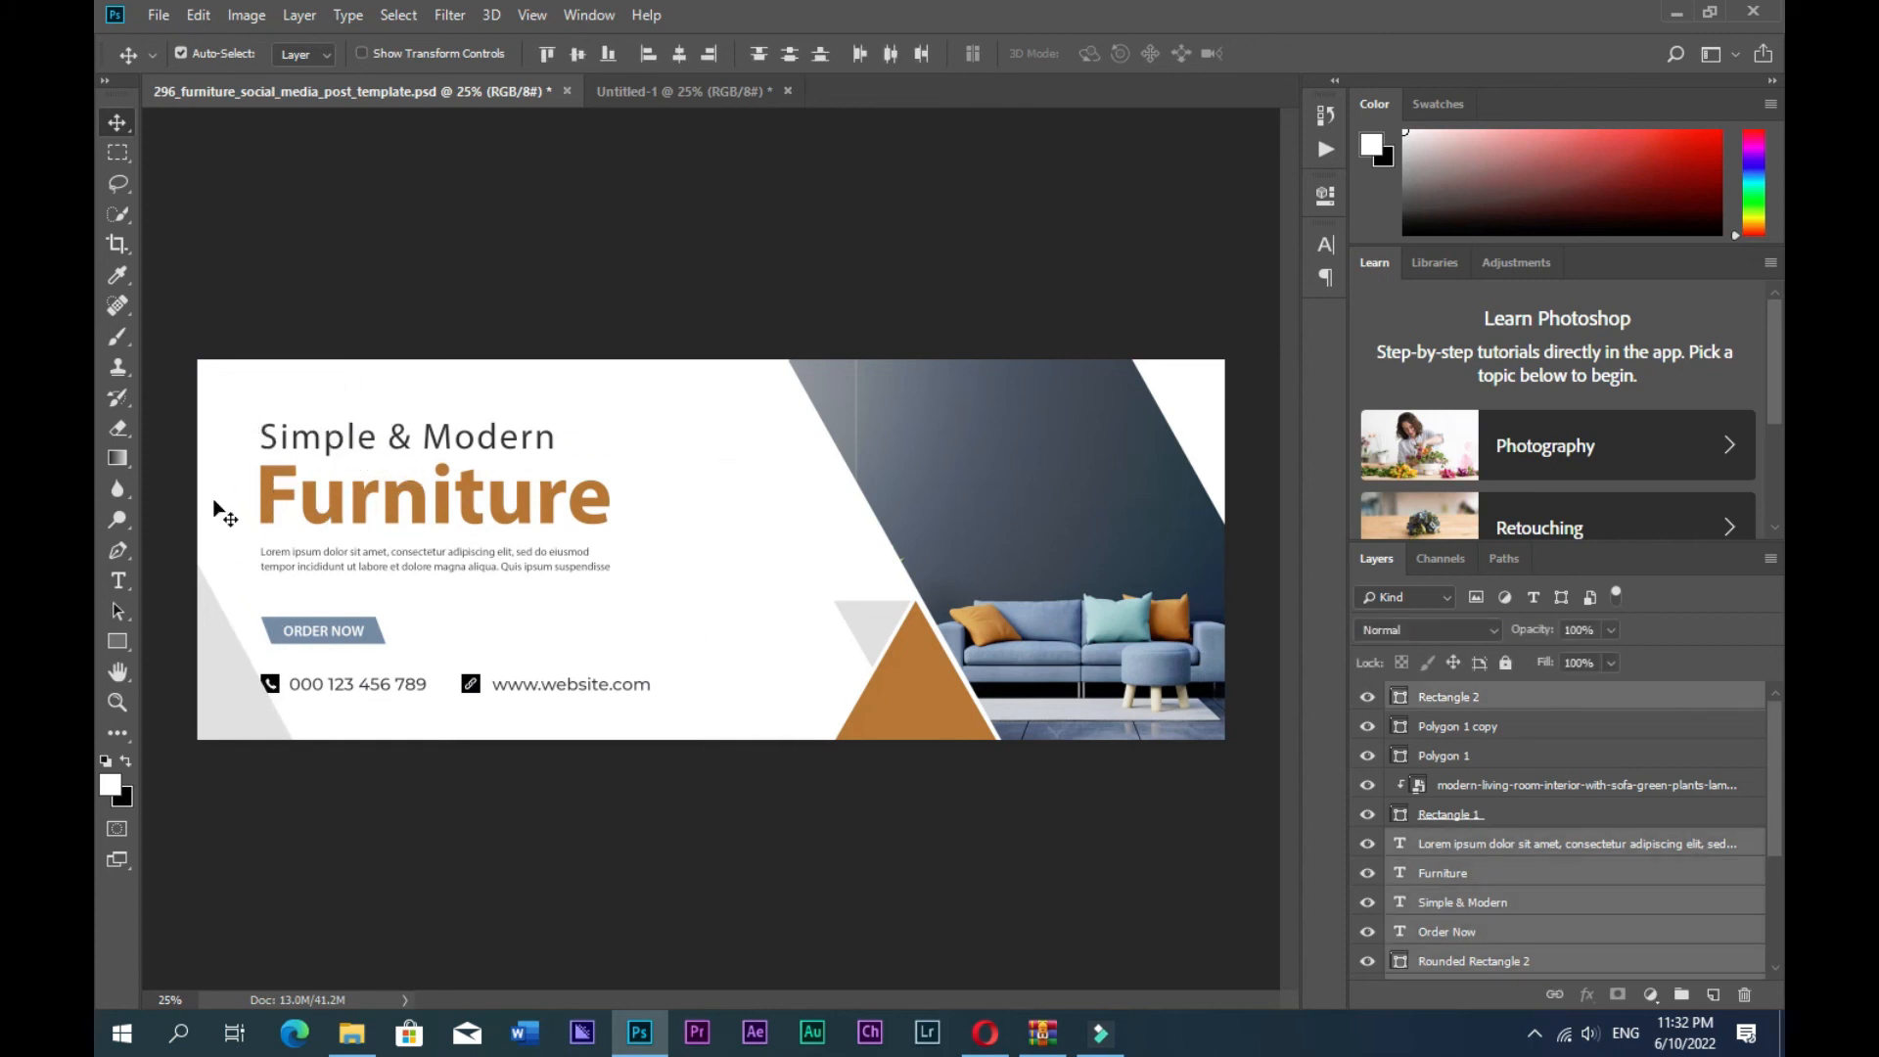
drag(273, 519, 311, 520)
- Recolour the phone icon's square background with the orange-brown sampled from the "Furniture" heading
click(309, 683)
double_click(1402, 967)
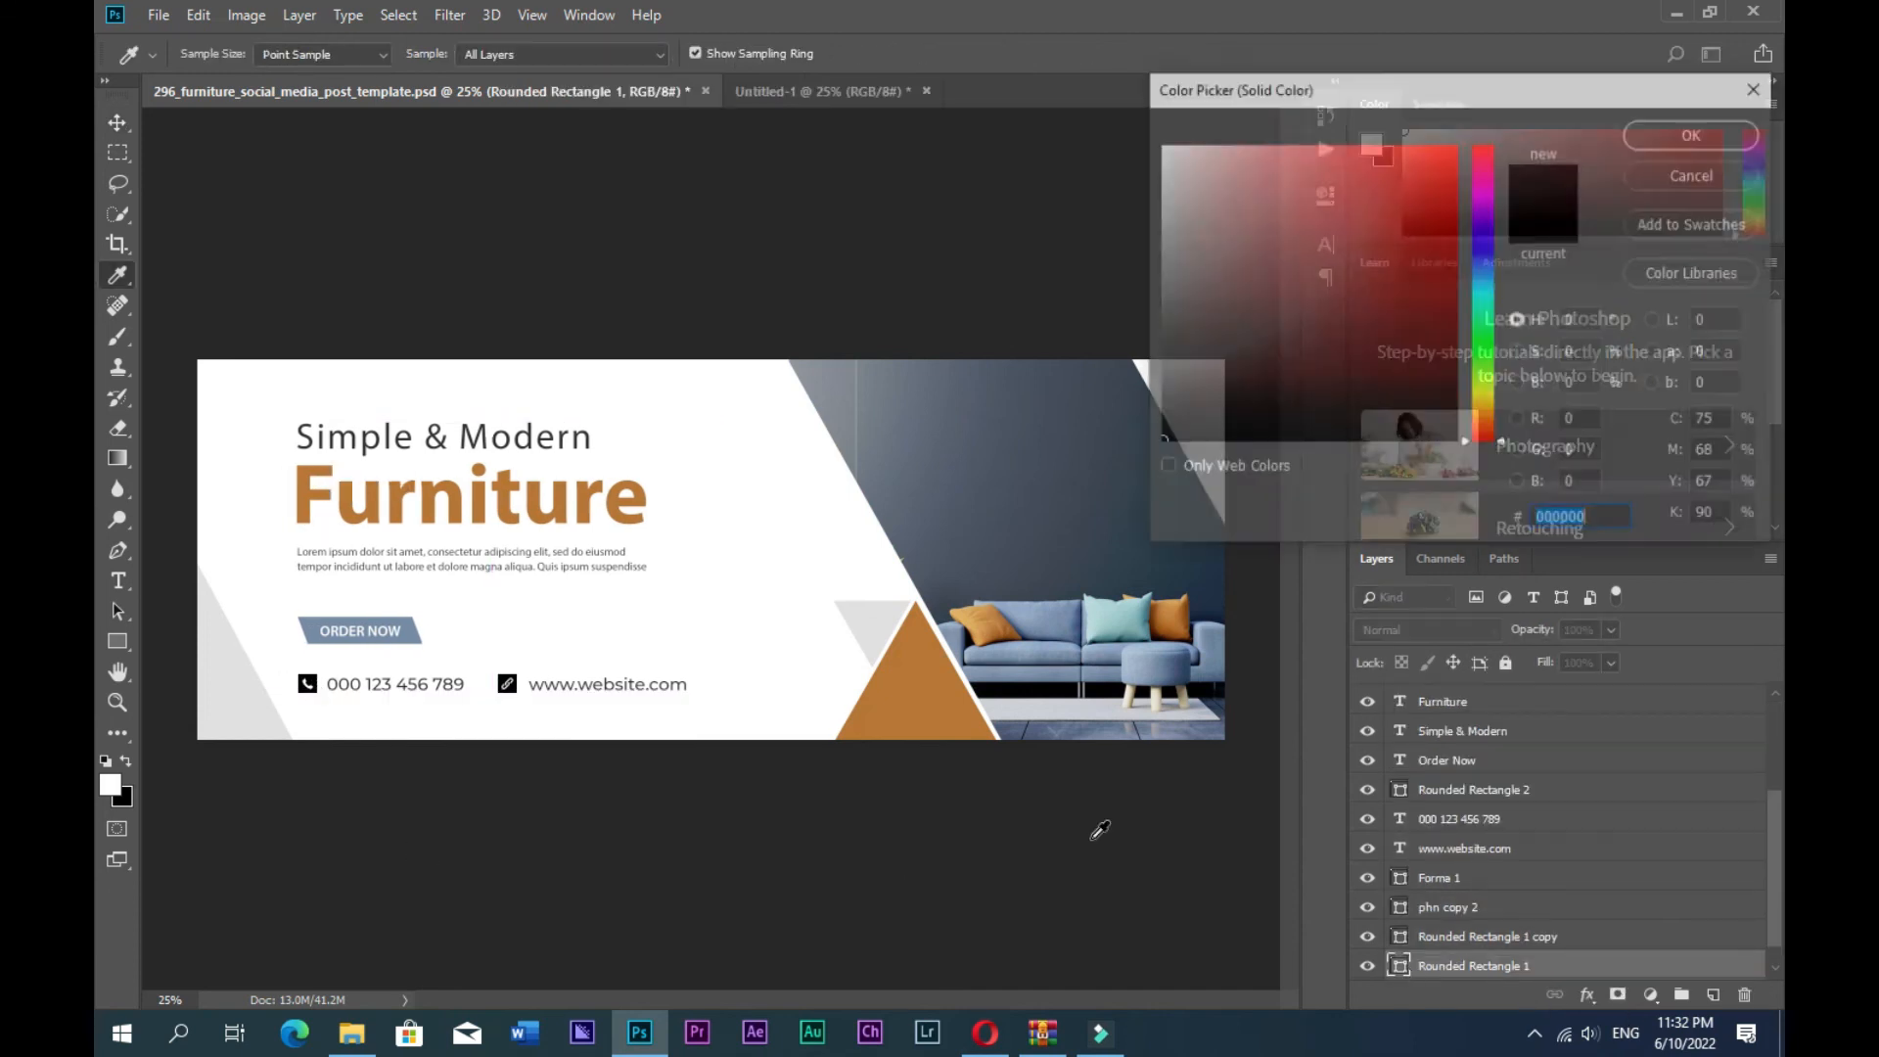
click(486, 495)
key(Return)
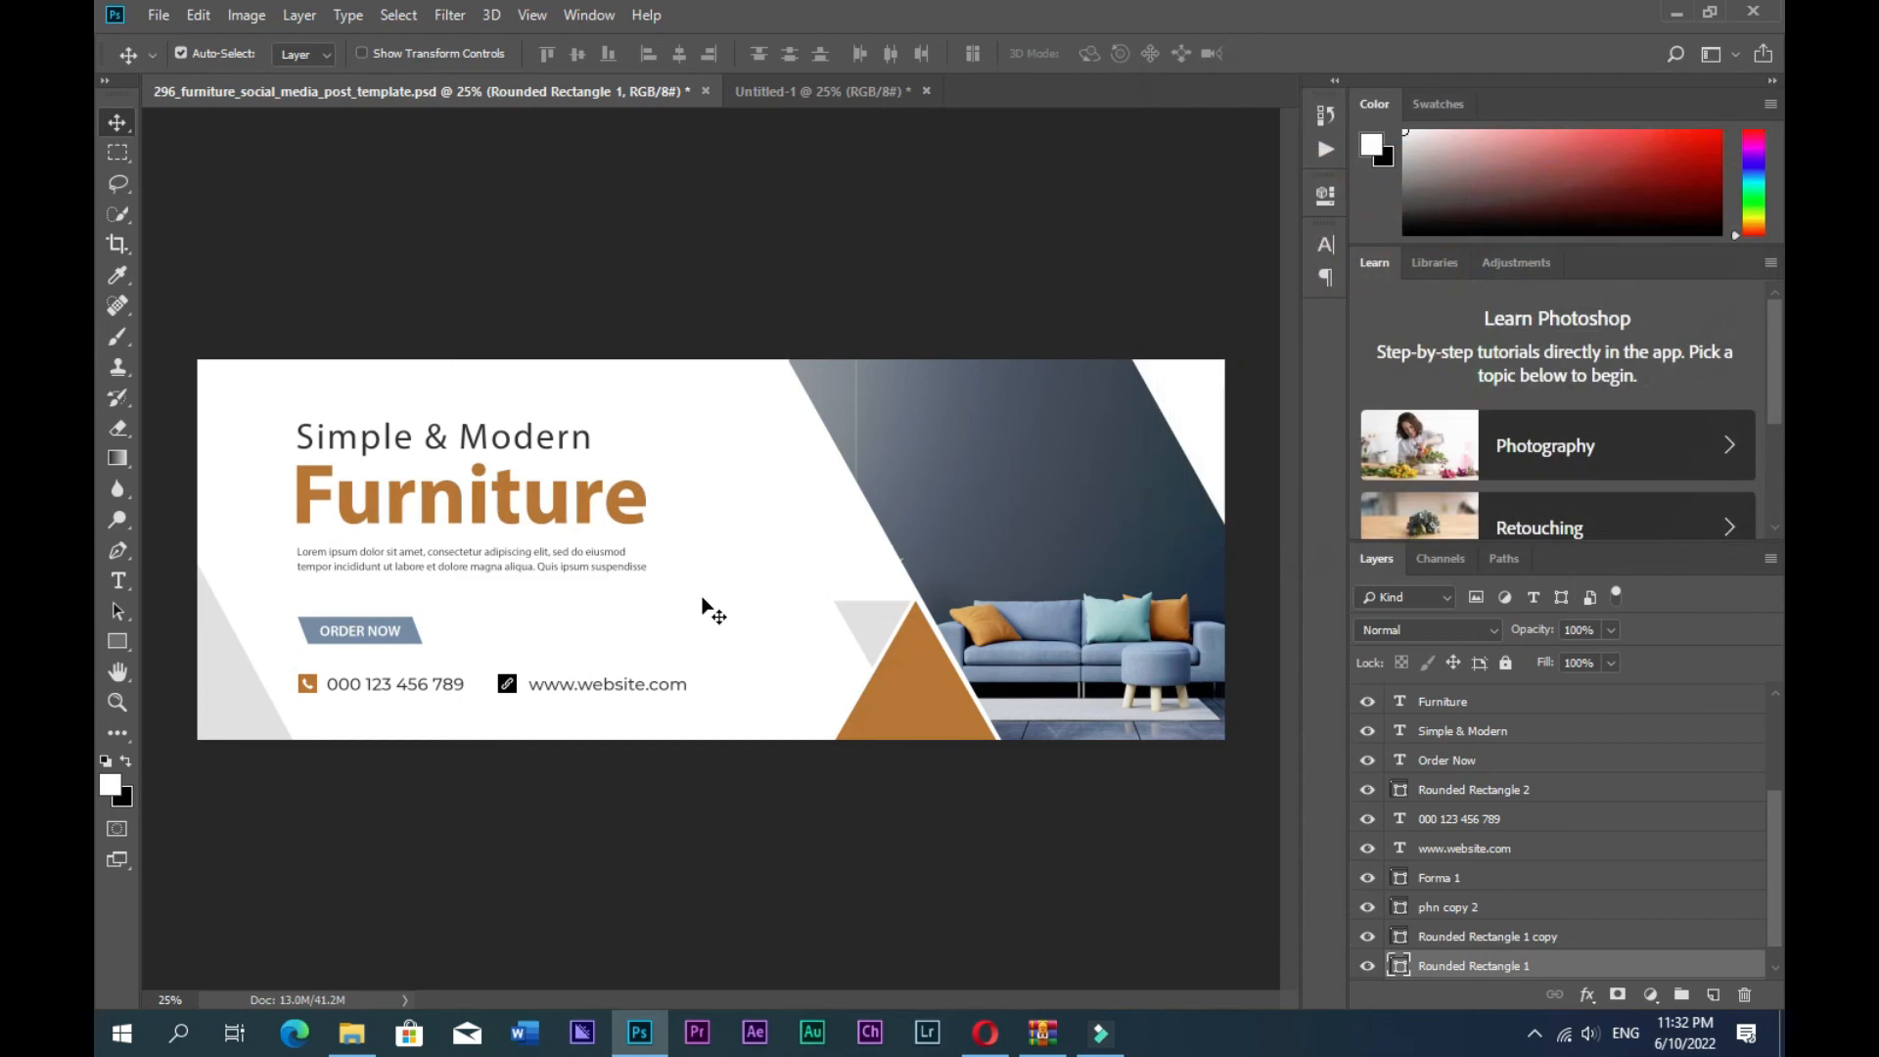
- Recolour the website link icon's square background with the heading's orange-brown, and deselect everything
click(511, 692)
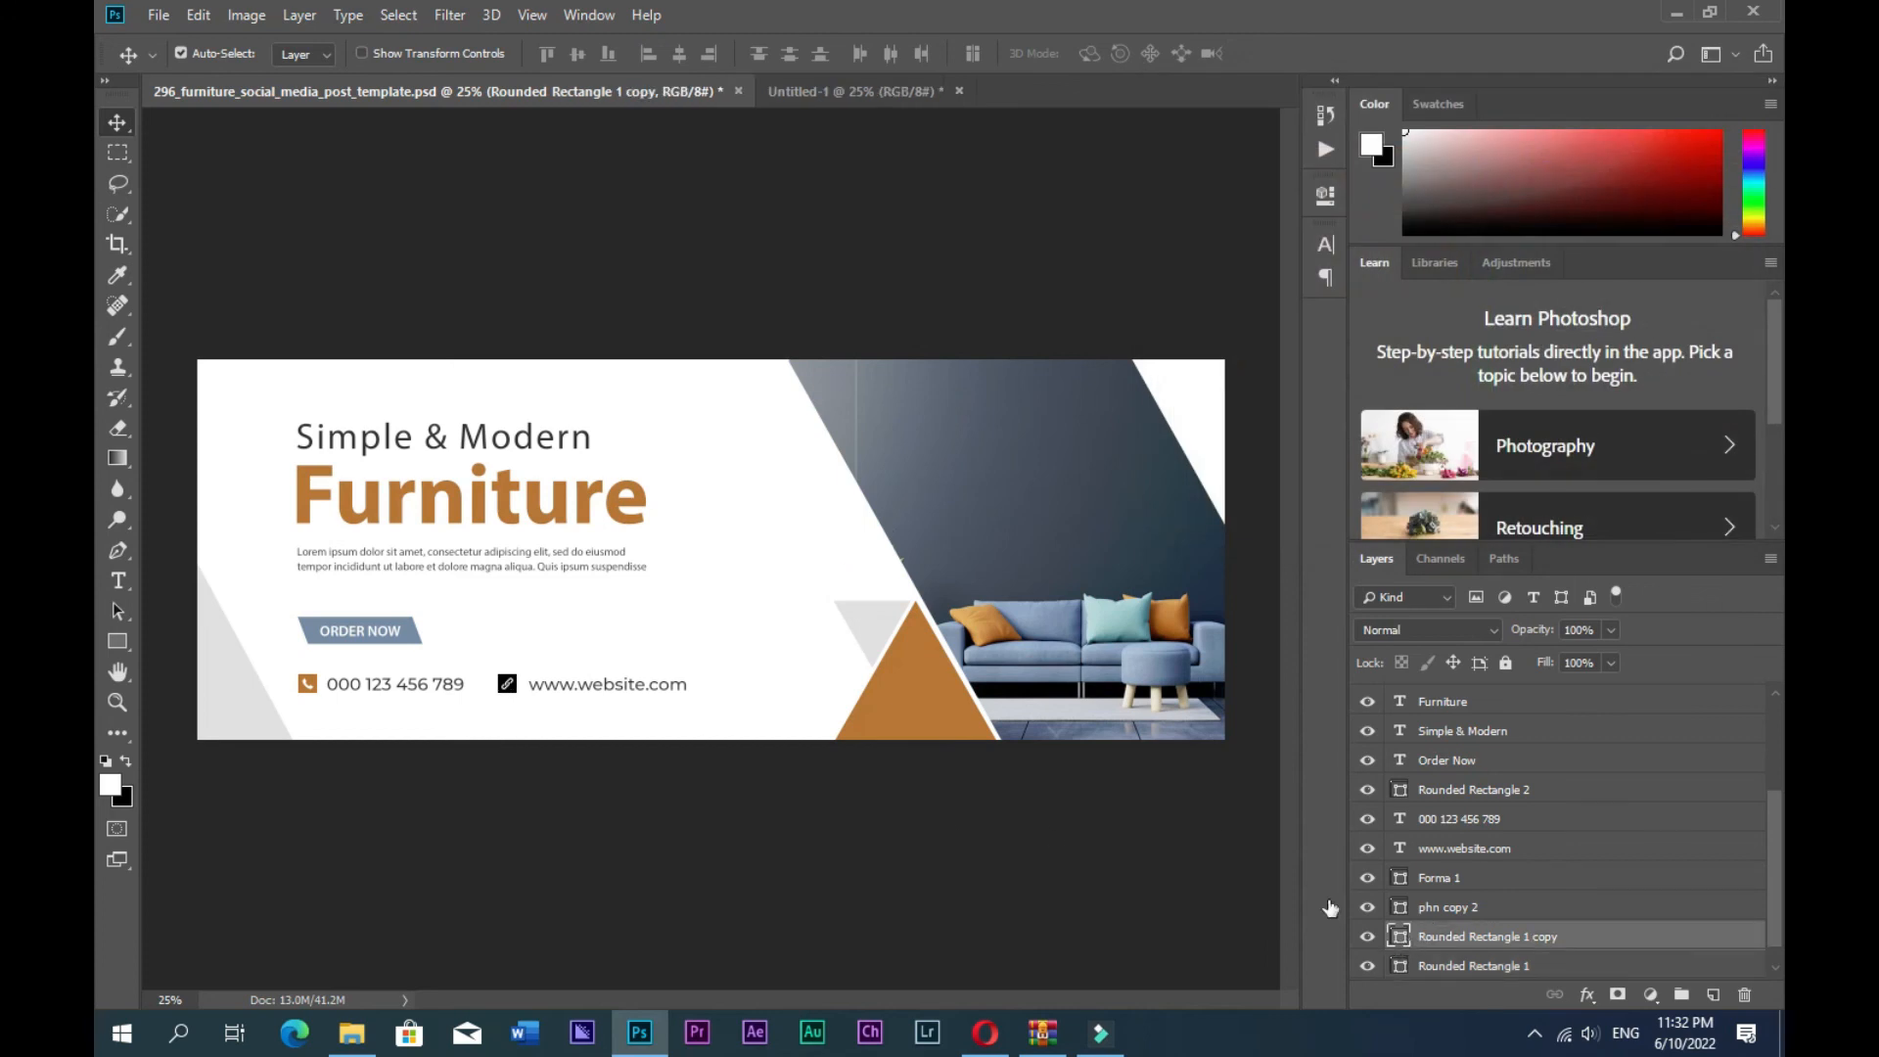
double_click(1400, 940)
key(Escape)
double_click(1399, 939)
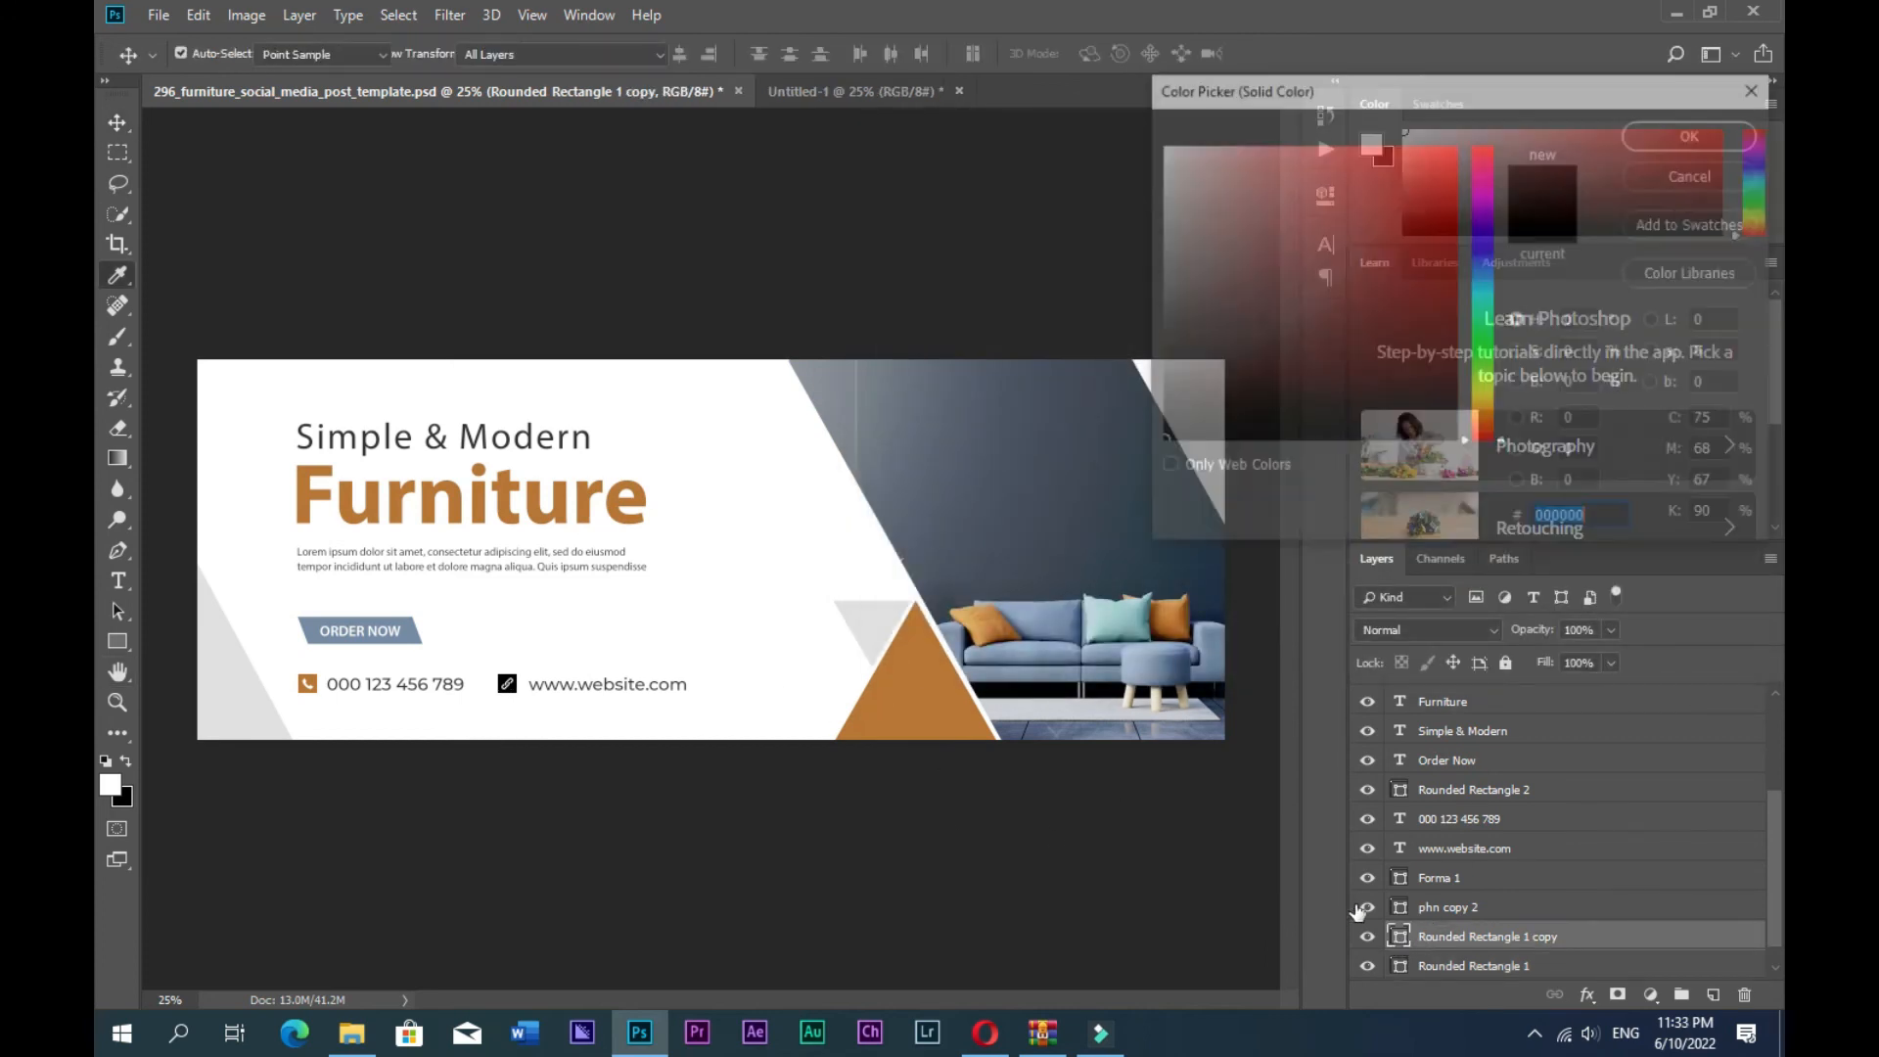
click(587, 494)
click(1699, 133)
click(693, 545)
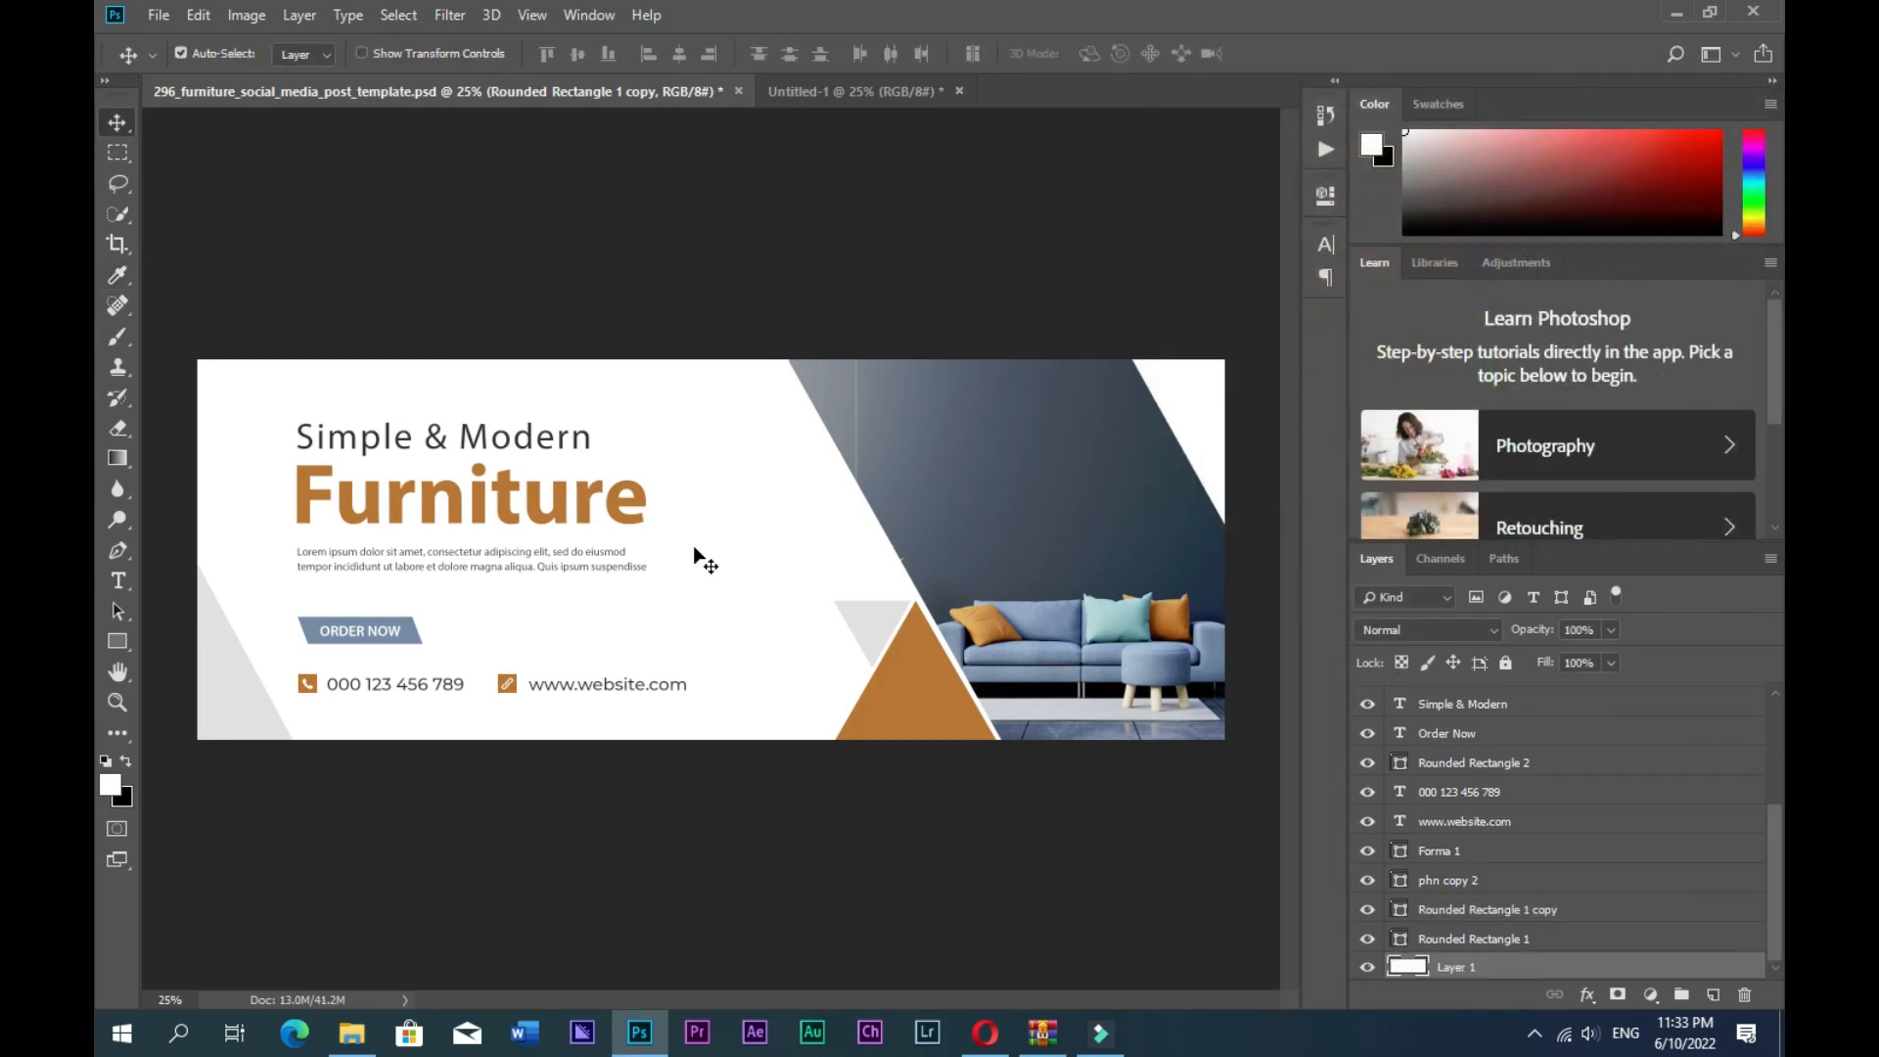
click(918, 313)
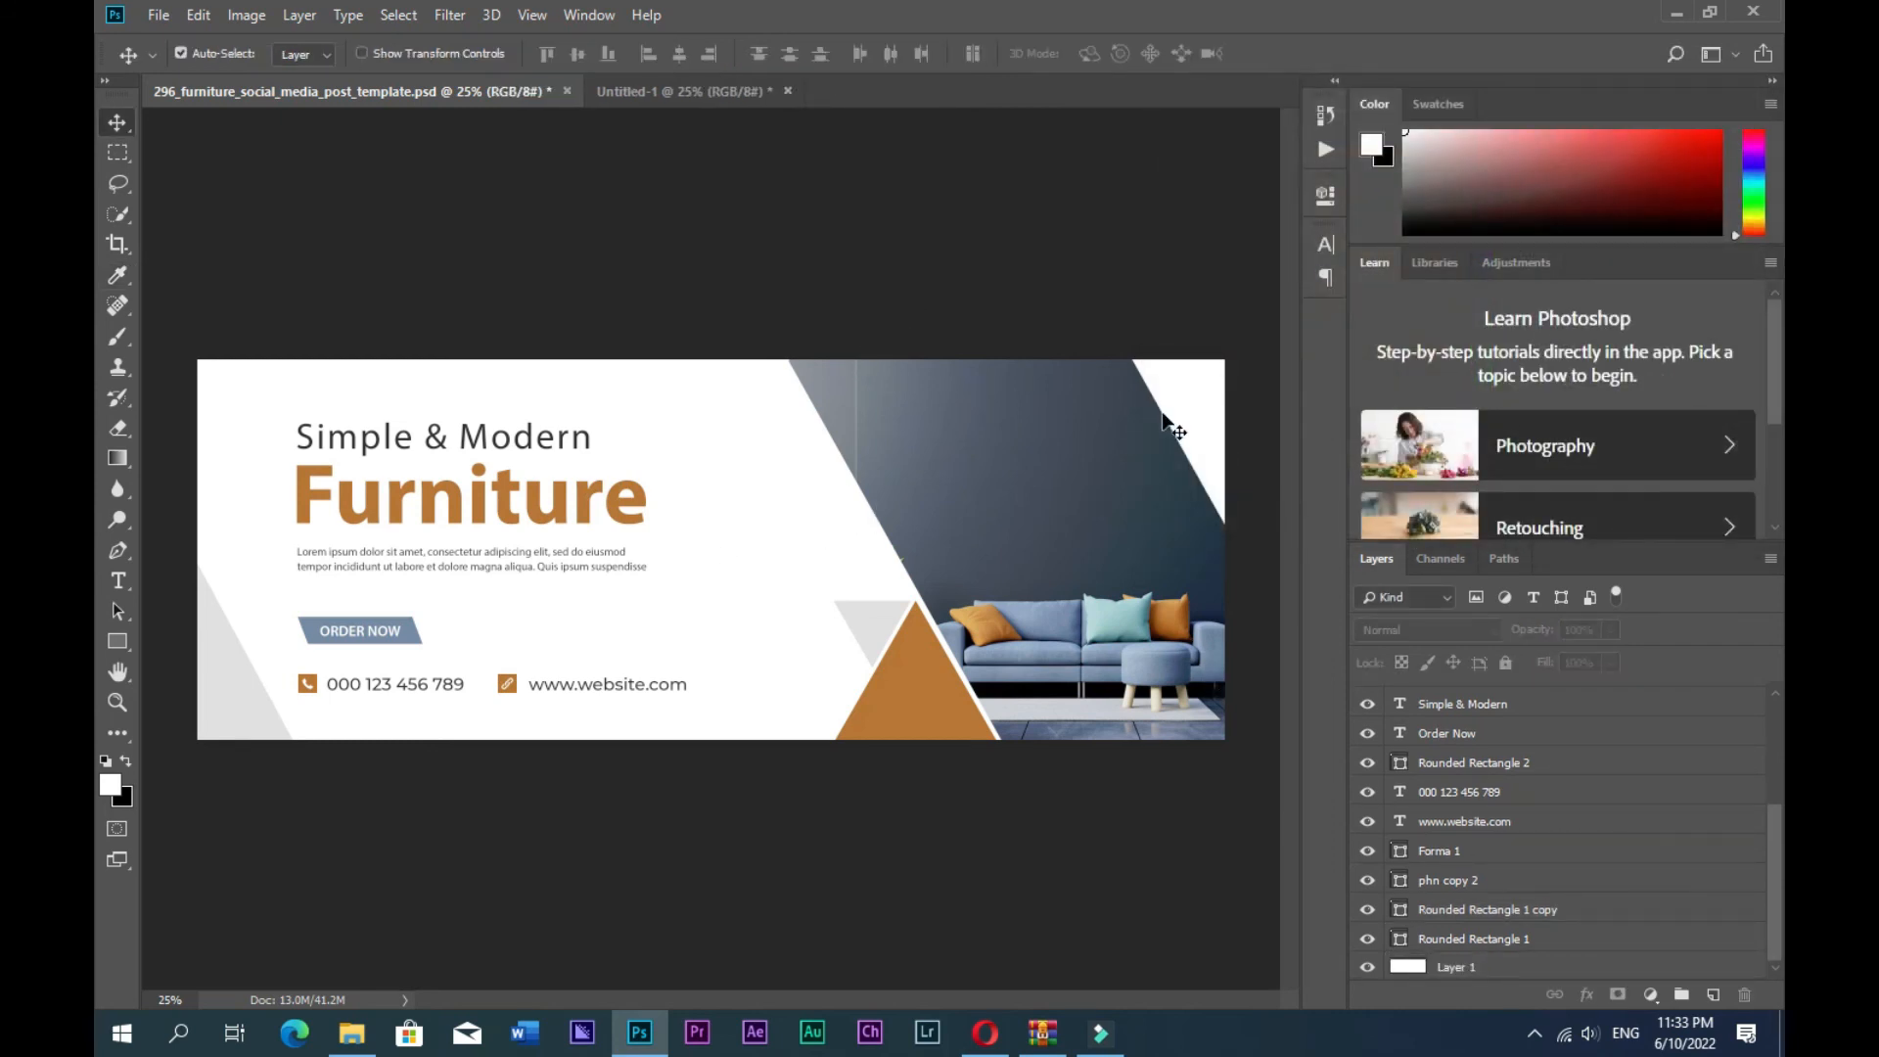
- Select the living room photo's layer
click(1165, 423)
scroll(1541, 800, down, 2)
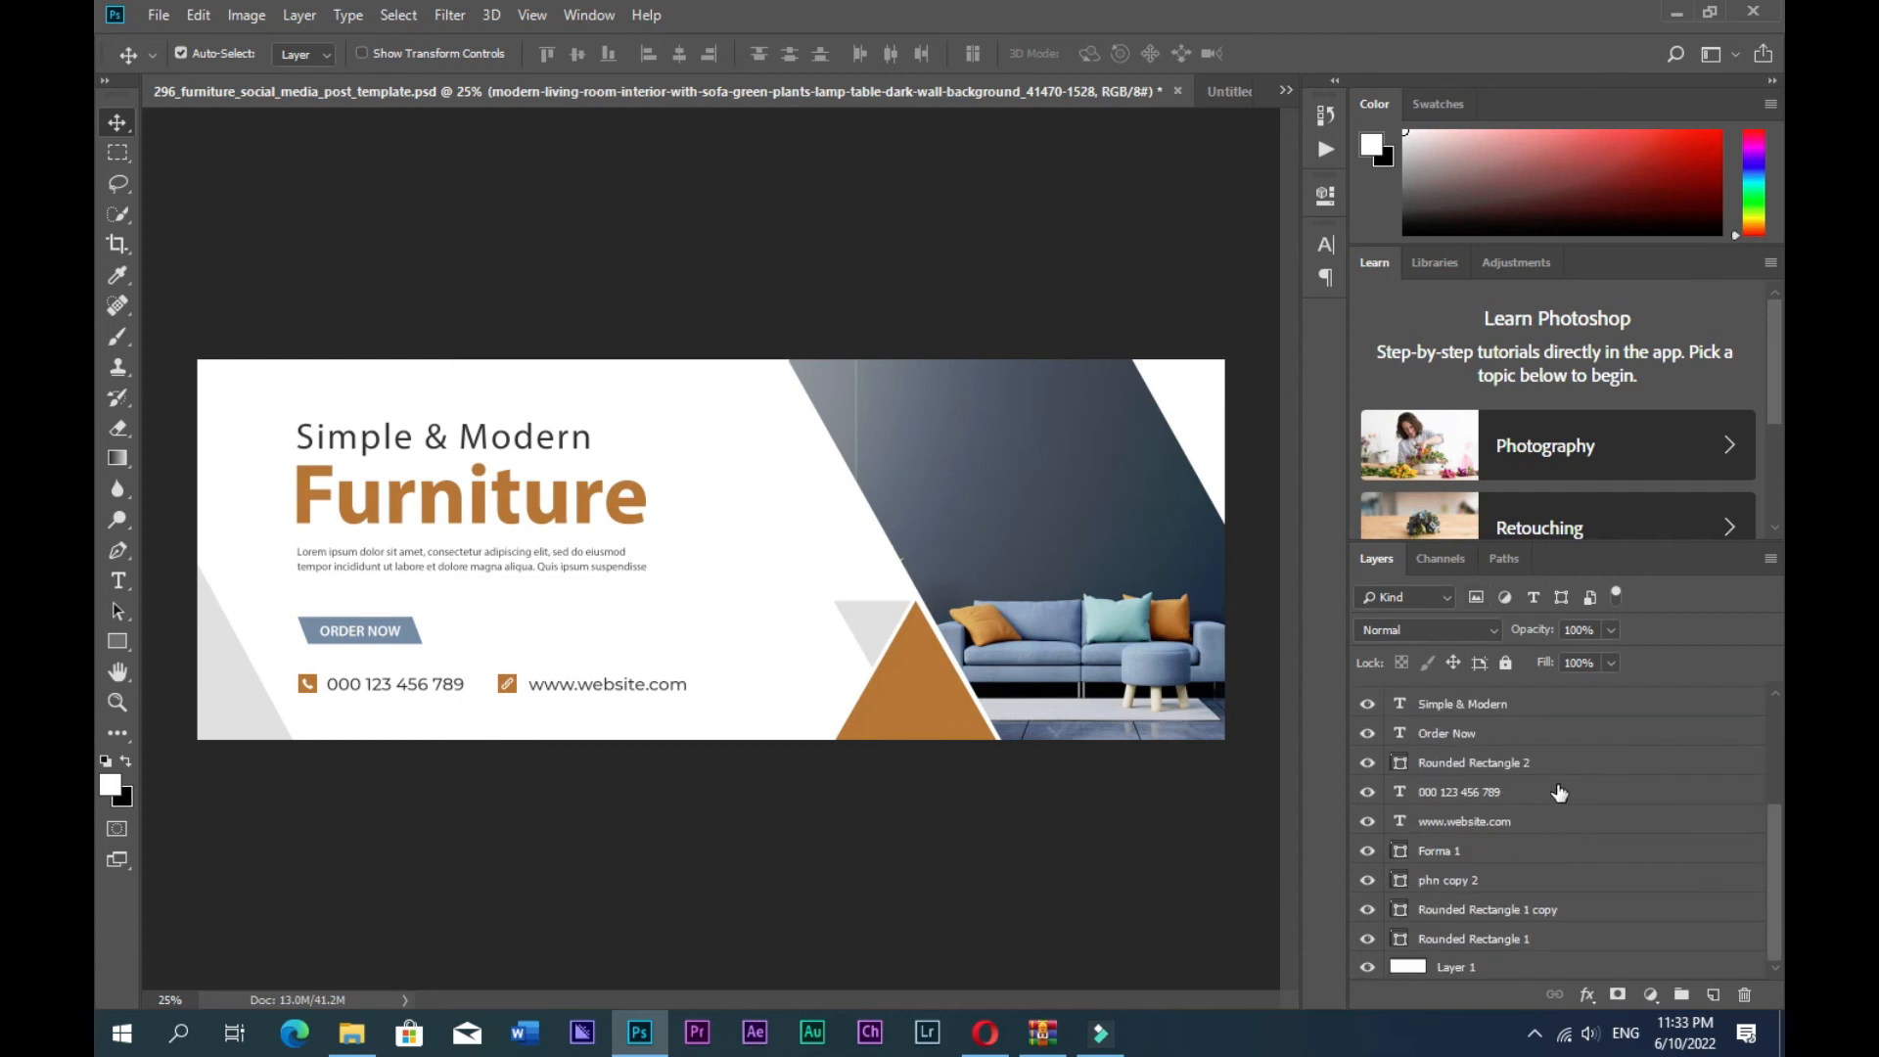